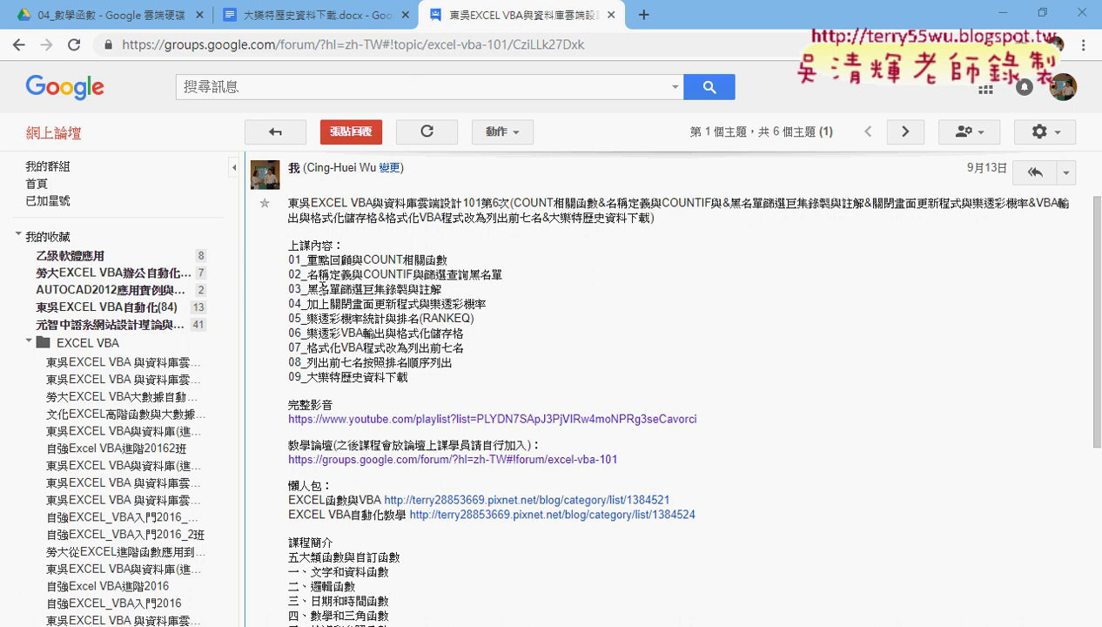
Highlight the COUNT, 黑名單篩選, lottery probability and 大樂特 download topics in the course outline.
drag(307, 289, 366, 290)
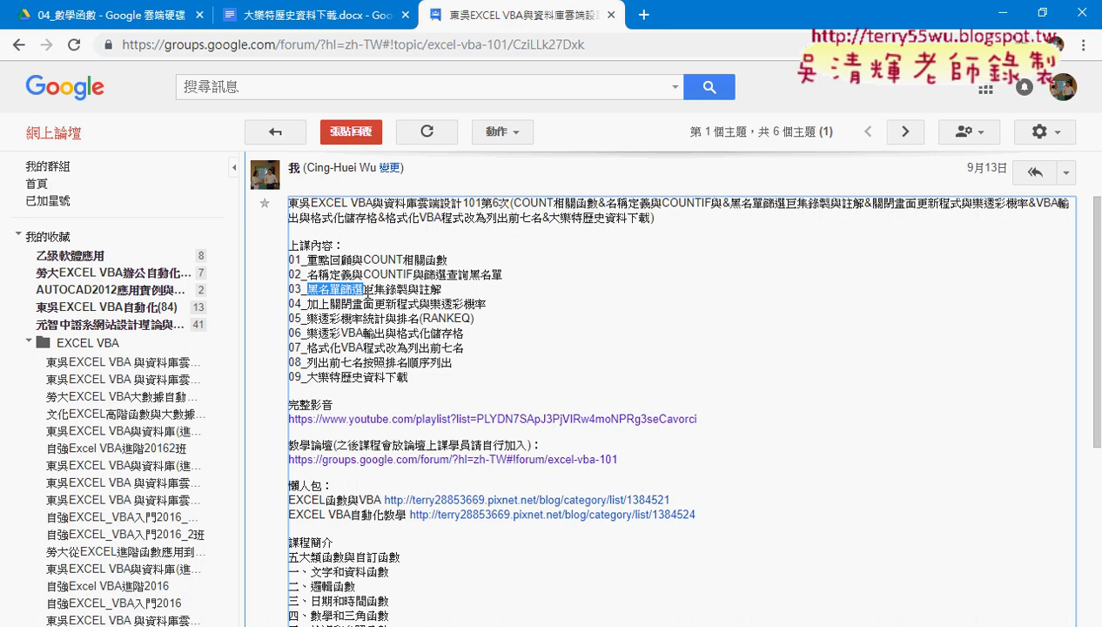
drag(365, 259, 438, 275)
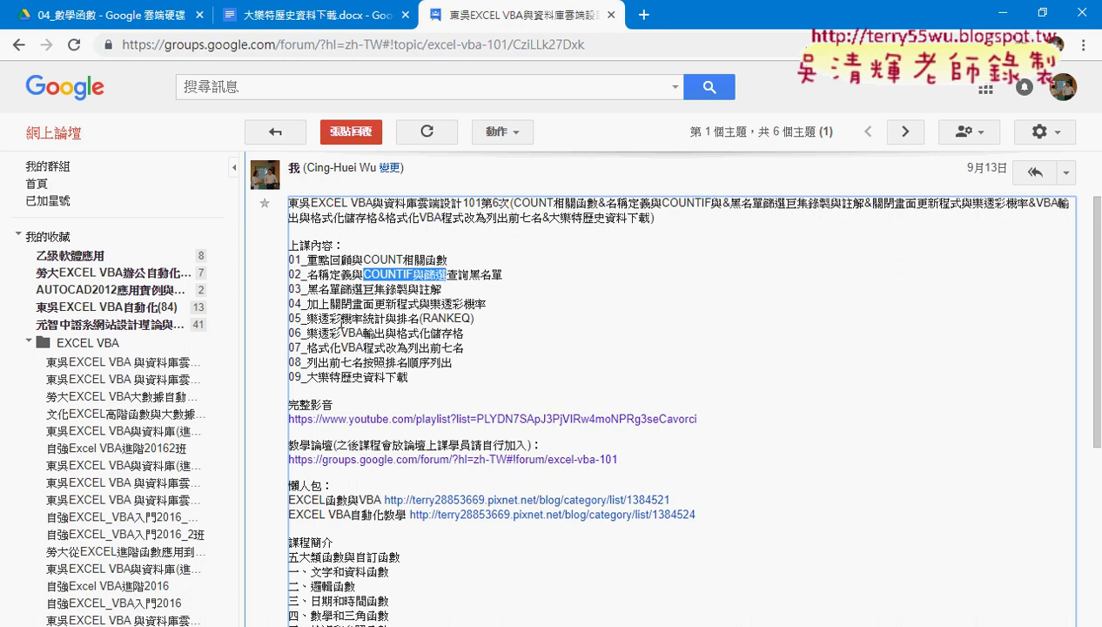
drag(306, 317, 375, 318)
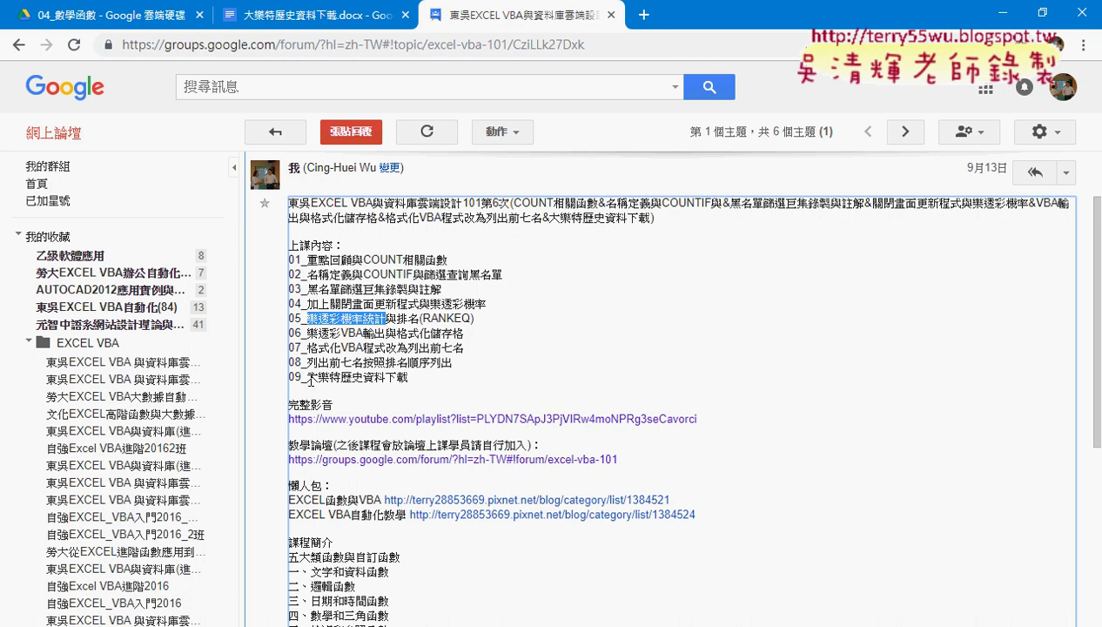
drag(308, 377, 341, 376)
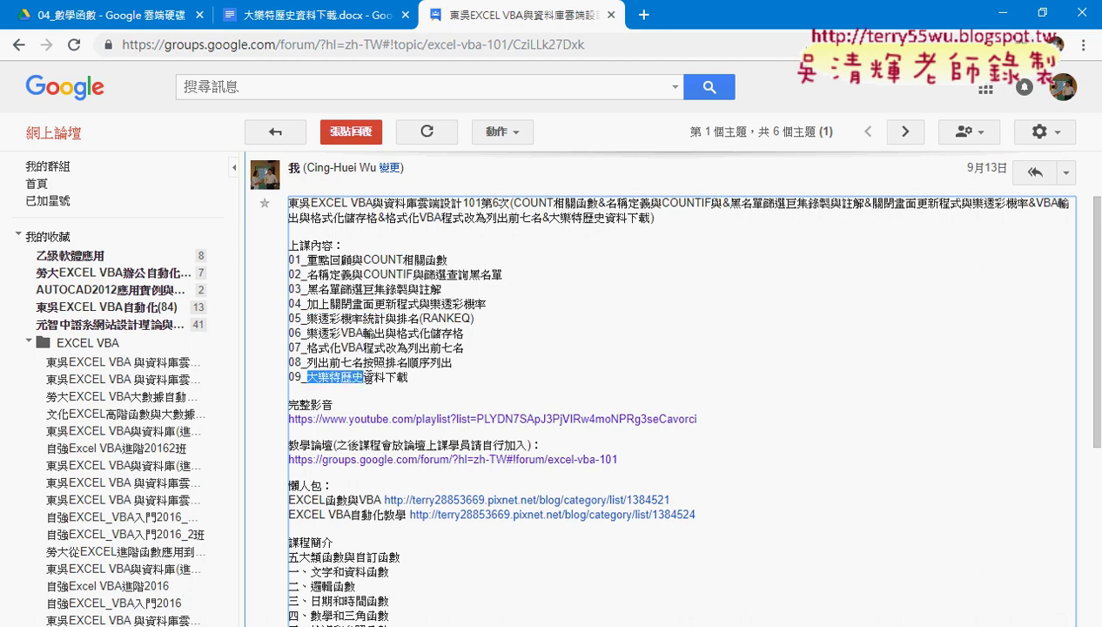
From the lotto history download document, open the lotto-8.com link in a new tab.
click(311, 20)
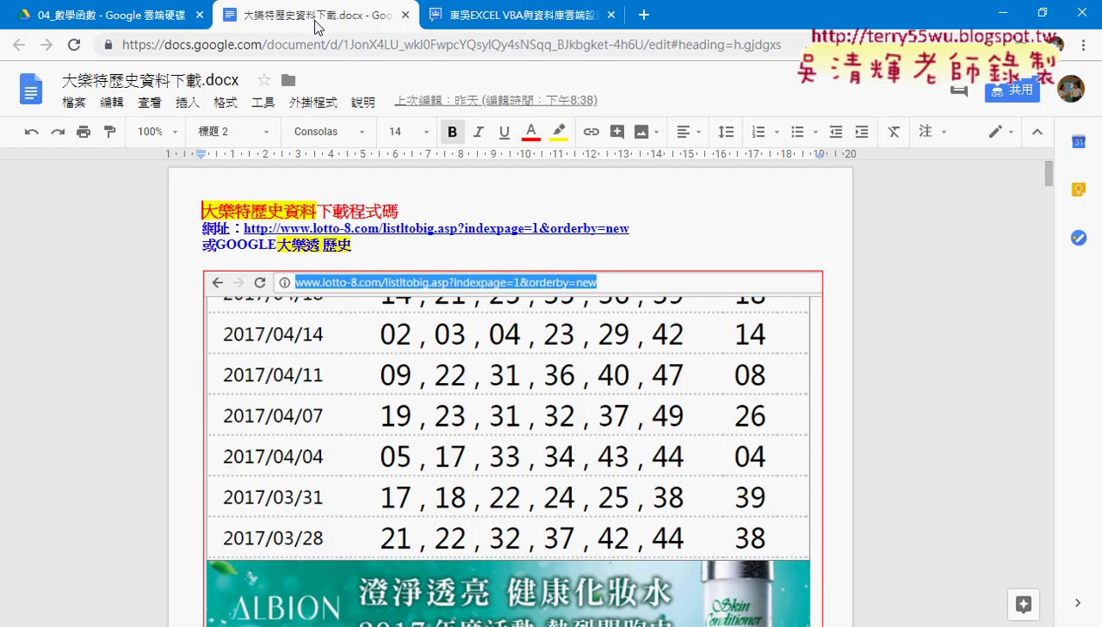
drag(277, 245, 350, 244)
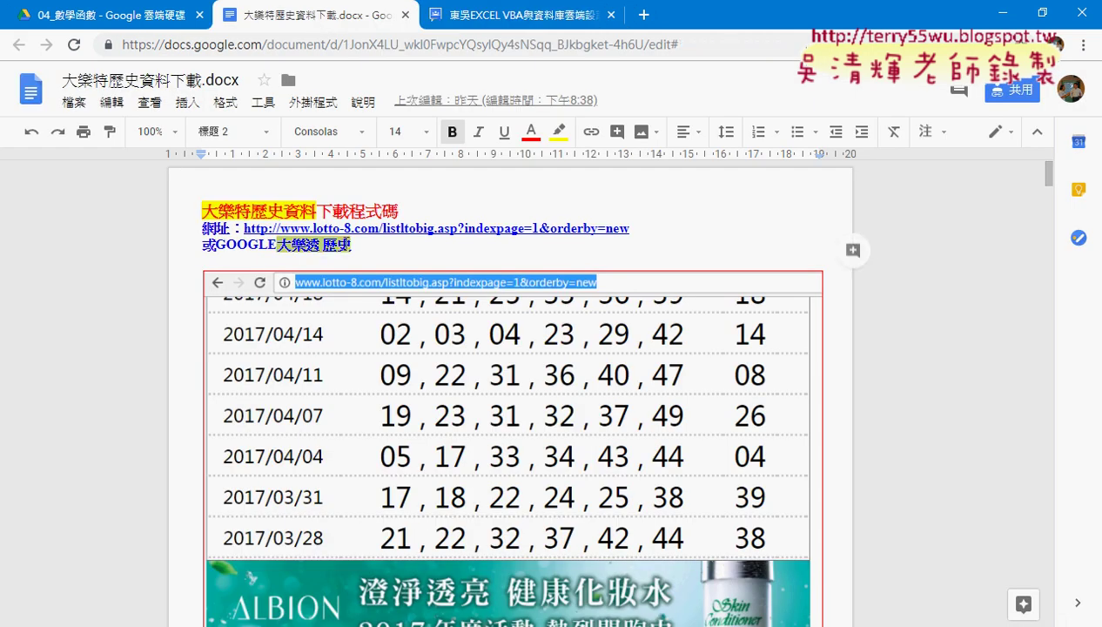
click(412, 228)
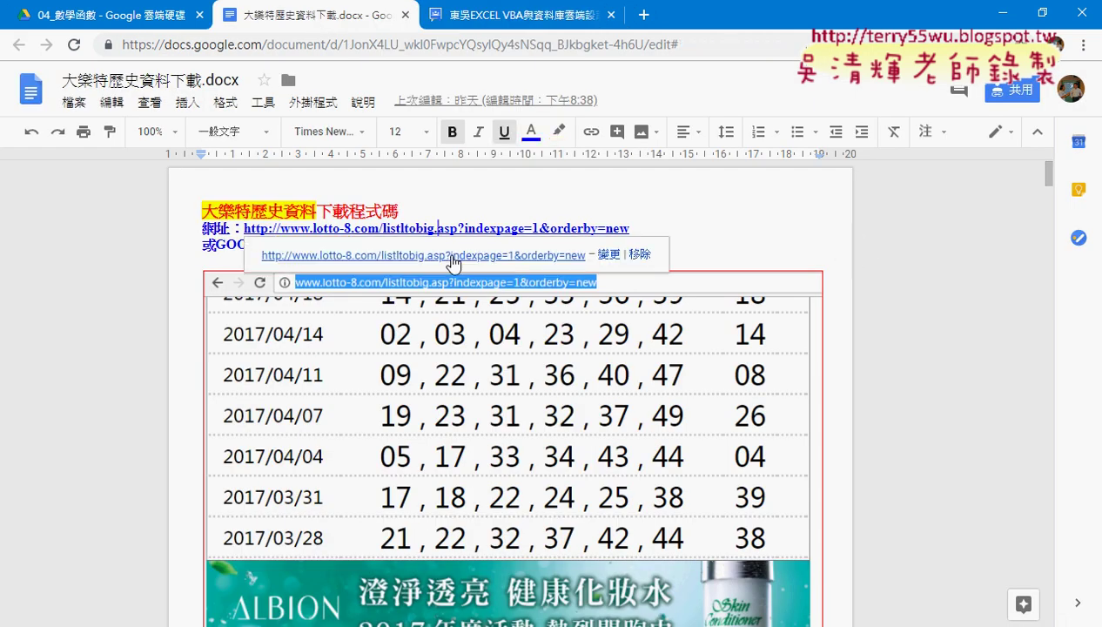
click(446, 252)
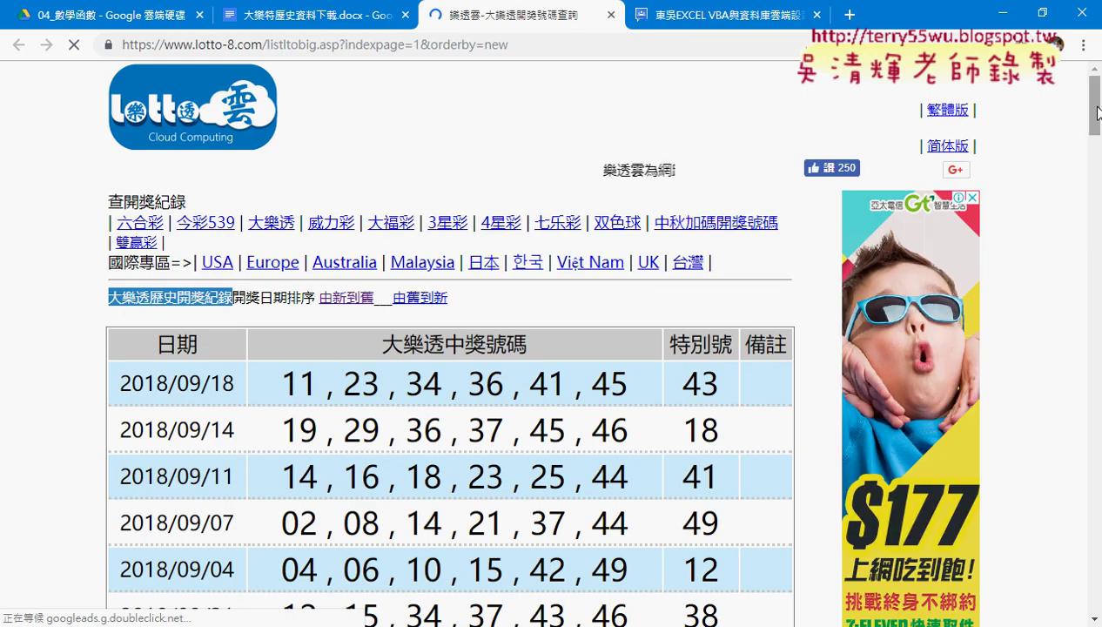
Return to results page 1 of the lotto-8.com history, close the pop-up ad, and select the address.
drag(1095, 125, 1099, 605)
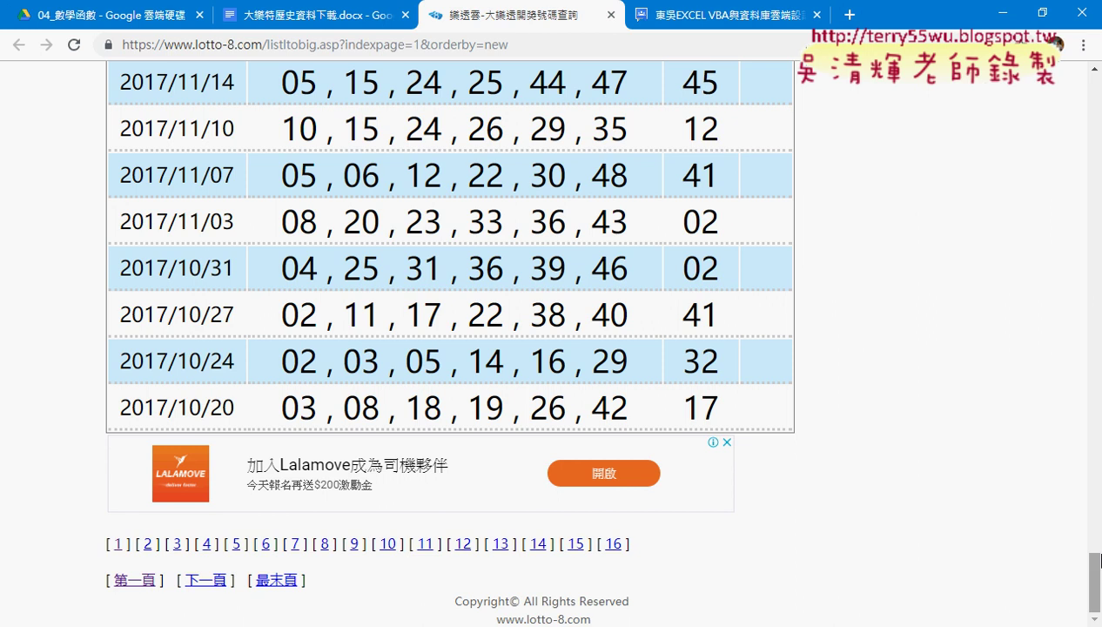
mouse_move(1096, 579)
mouse_down()
mouse_move(1098, 93)
mouse_move(1097, 581)
mouse_up()
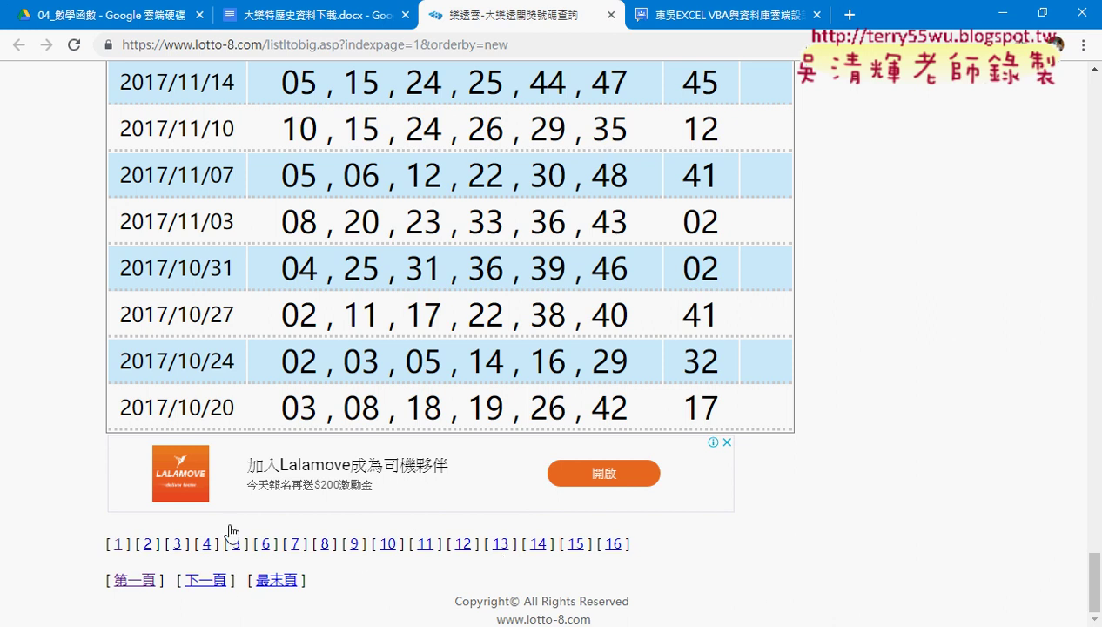
click(118, 547)
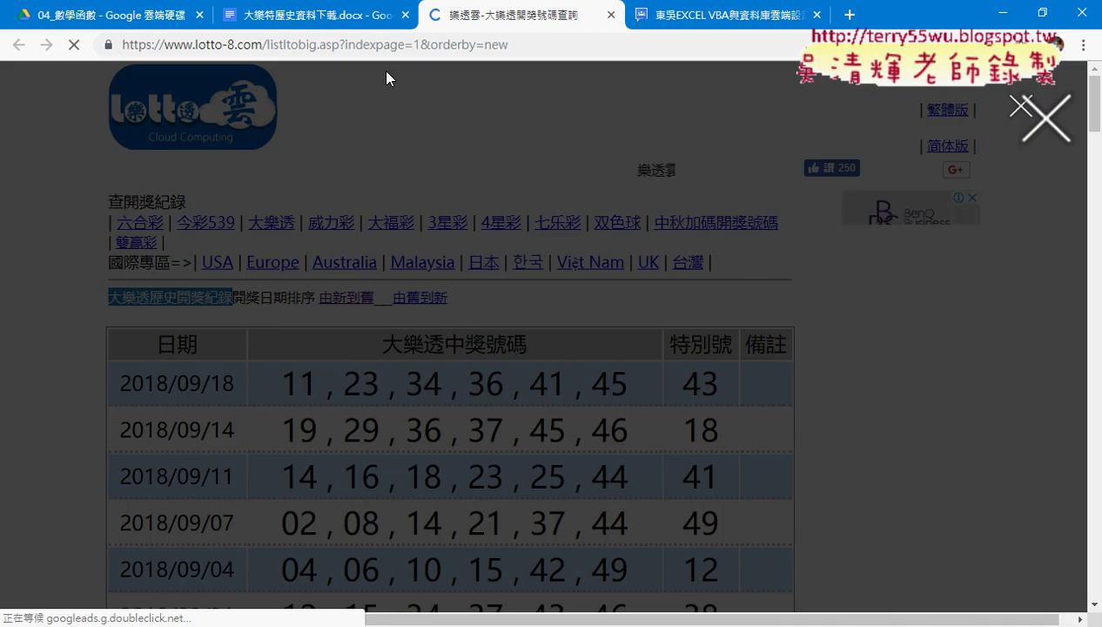
click(1020, 106)
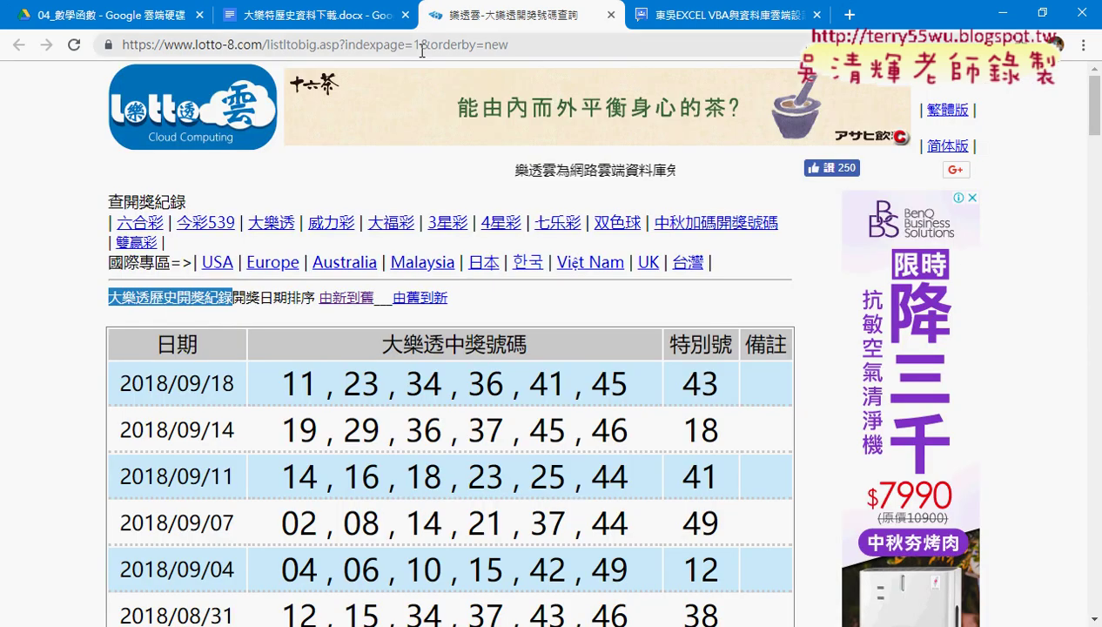
click(468, 45)
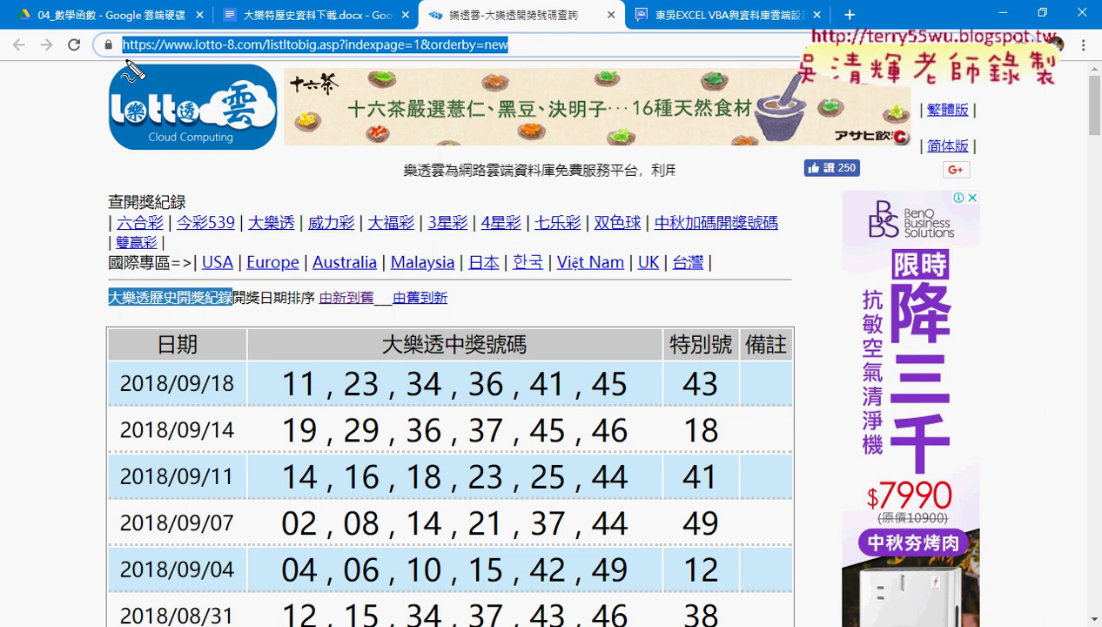
Annotate the page address to point out its indexpage=1 page number, then clear the marks.
mouse_move(124, 58)
mouse_down()
mouse_move(343, 56)
mouse_move(346, 91)
mouse_move(401, 55)
mouse_up()
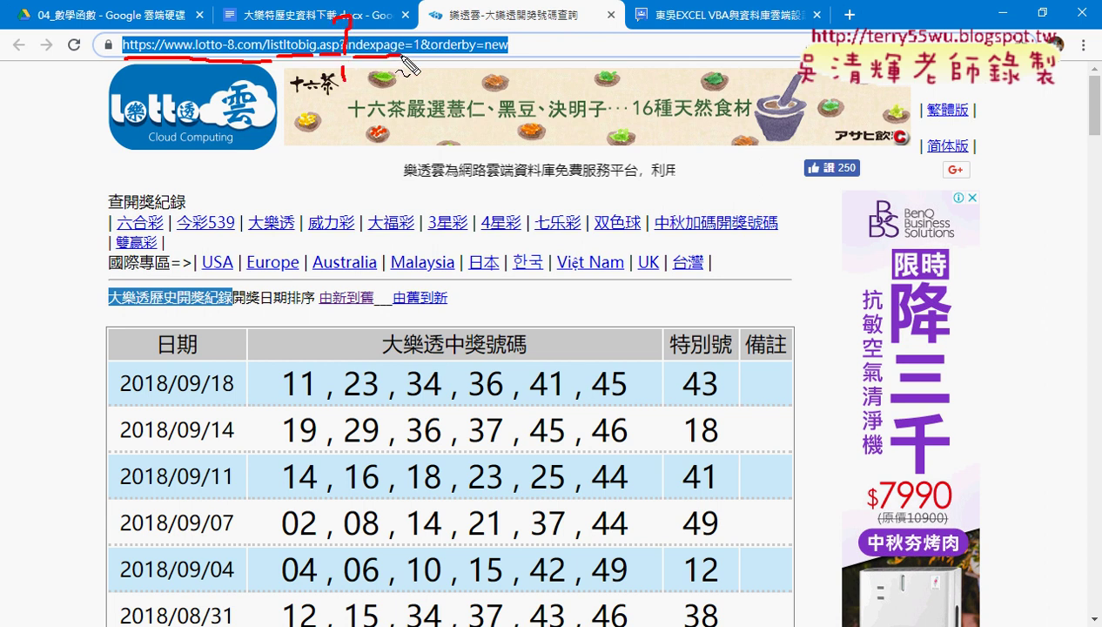
drag(406, 54, 507, 50)
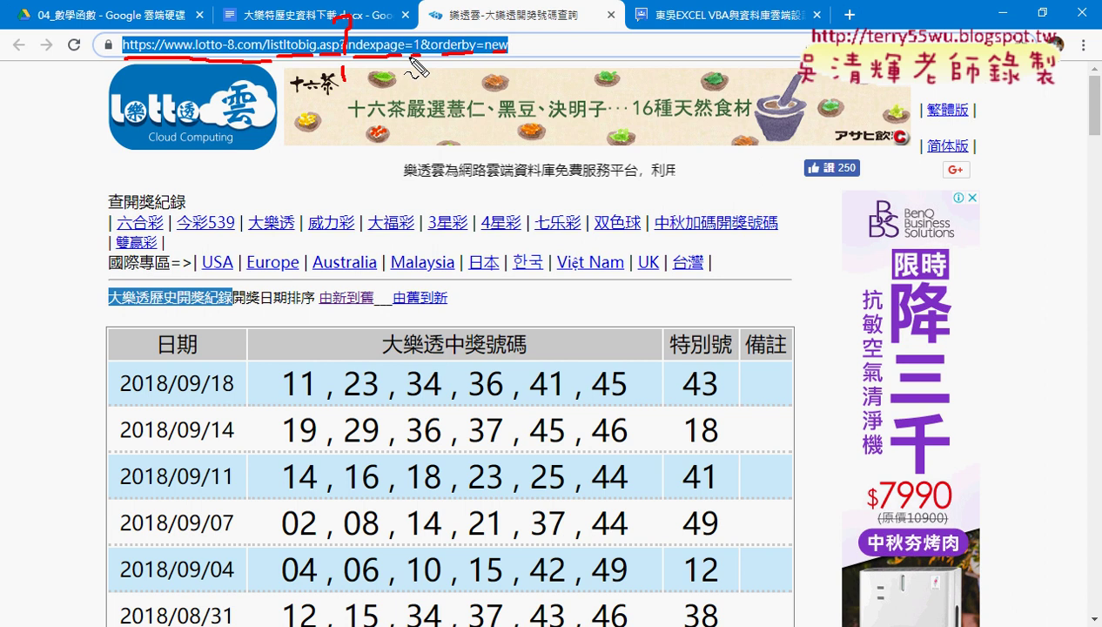
drag(406, 52, 422, 54)
drag(444, 139, 423, 56)
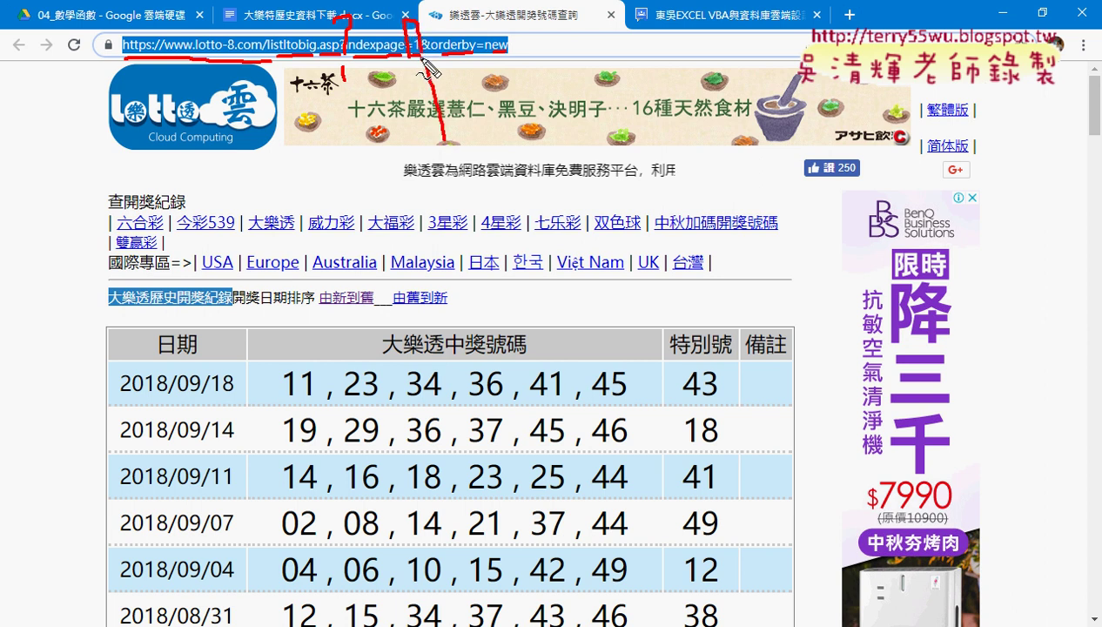
drag(411, 104, 470, 96)
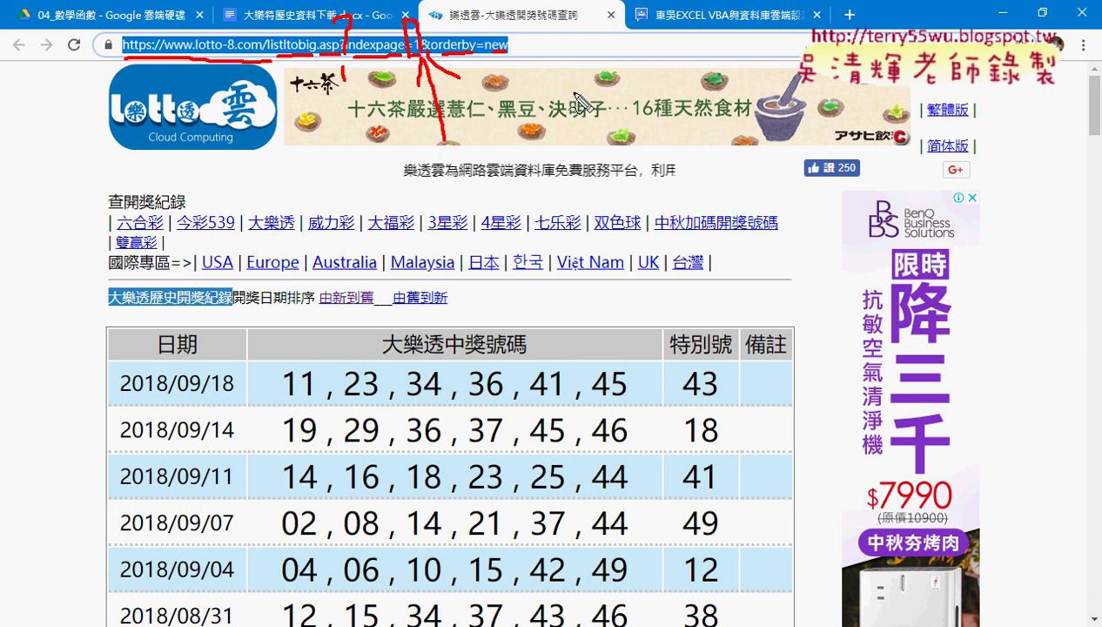
key(Escape)
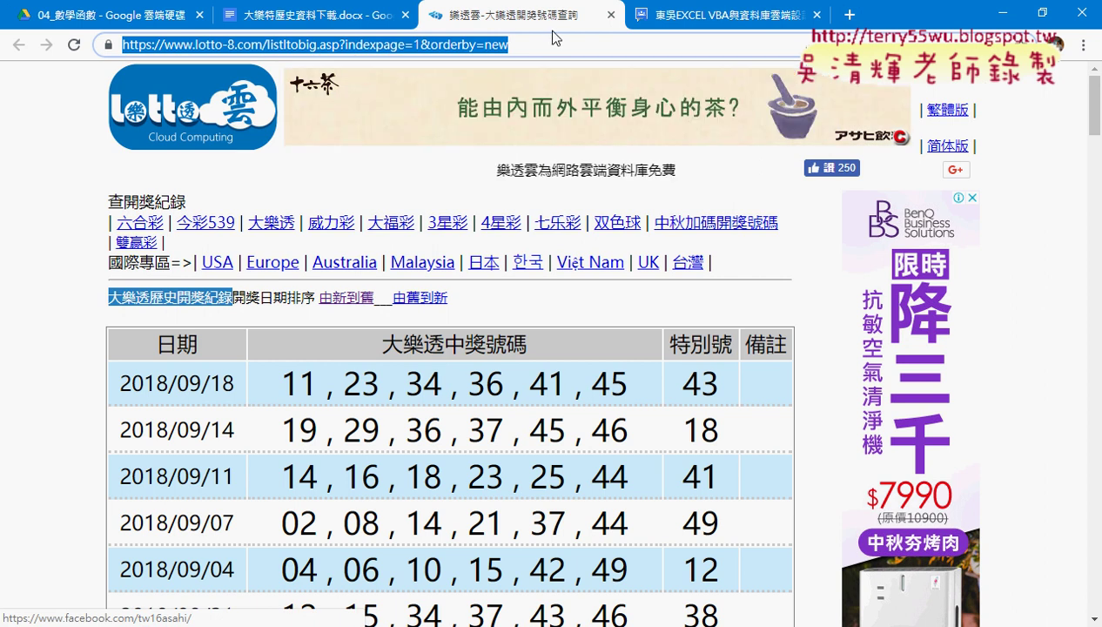
Copy the full lotto-8.com page address with 複製 and switch to the Excel workbook.
double_click(416, 45)
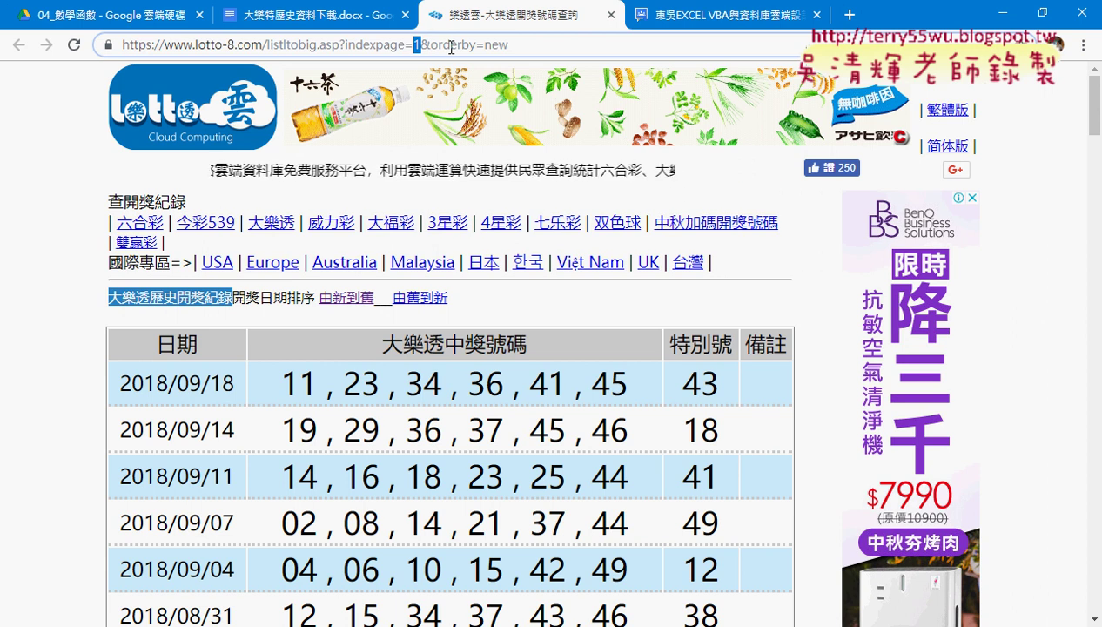
drag(522, 44, 111, 48)
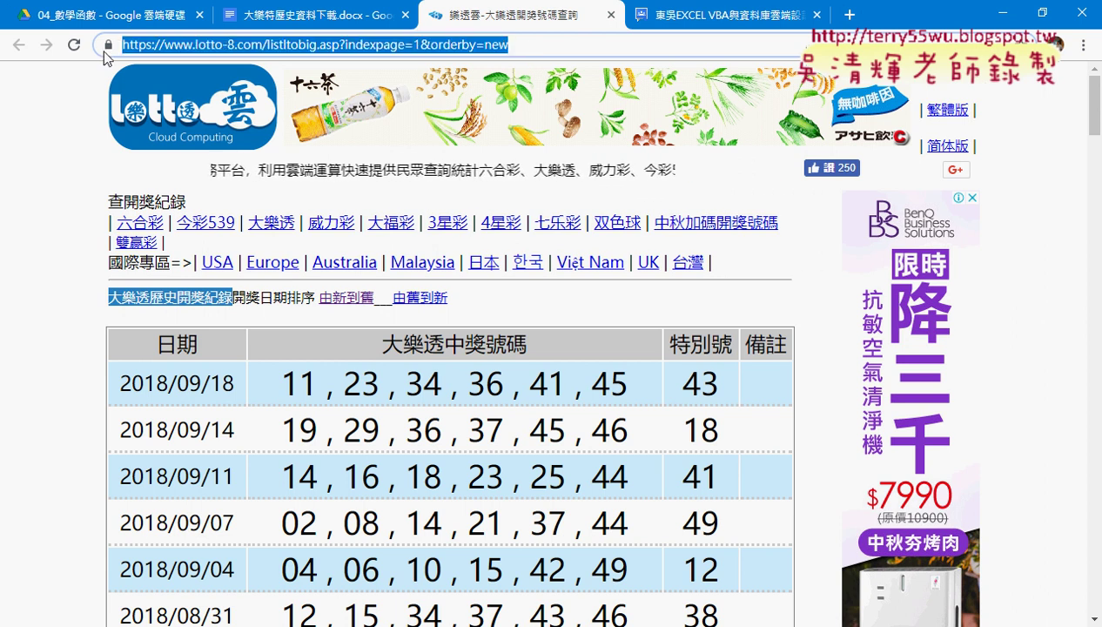
right_click(251, 46)
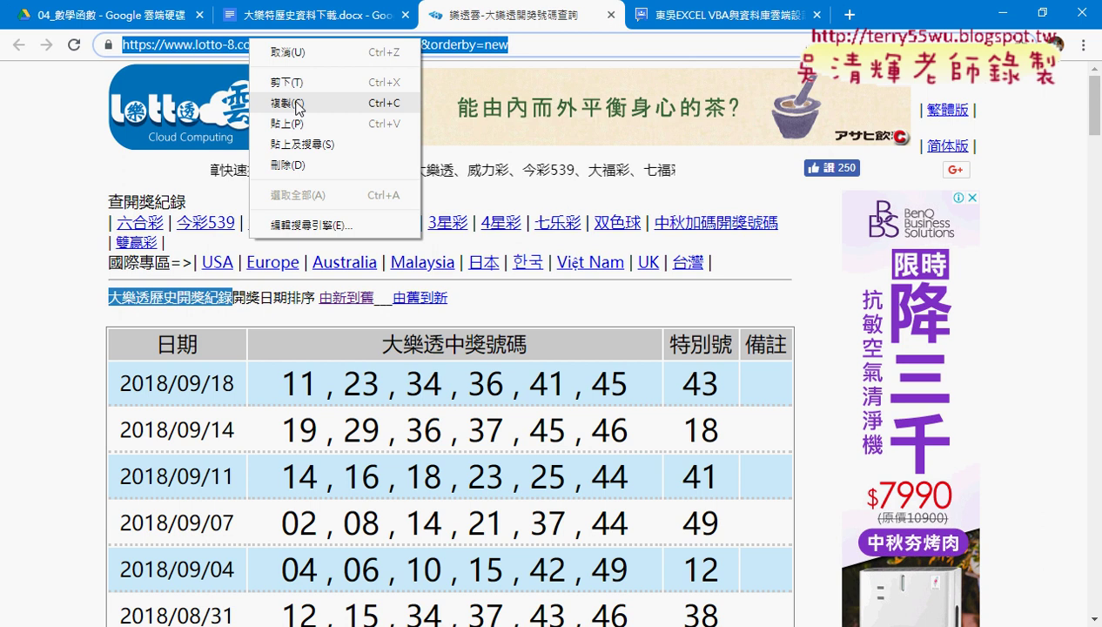
click(253, 95)
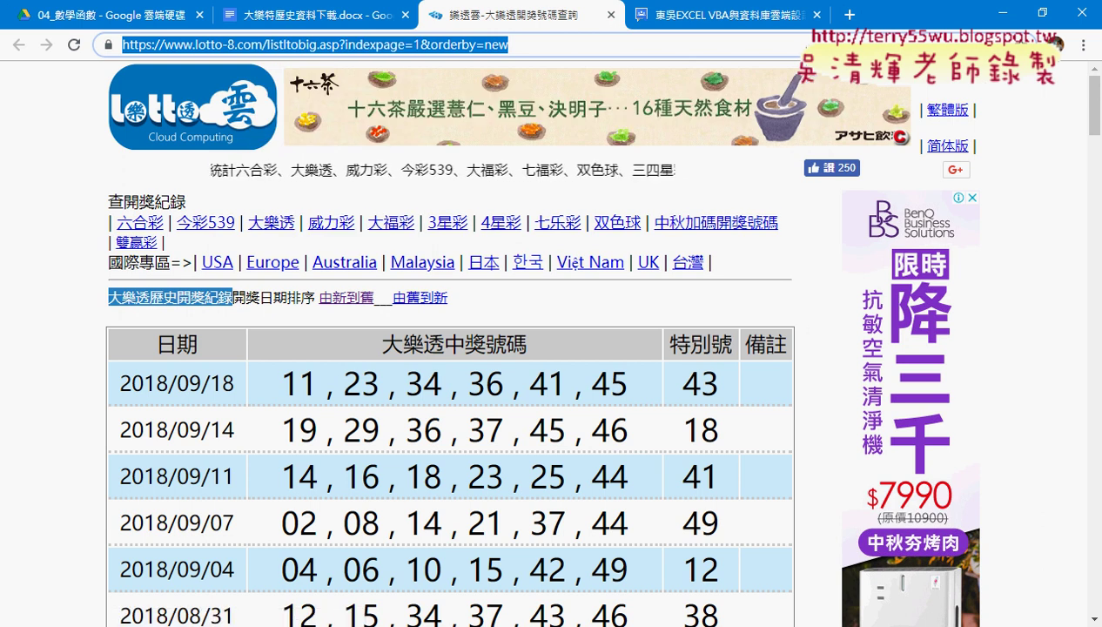
click(361, 623)
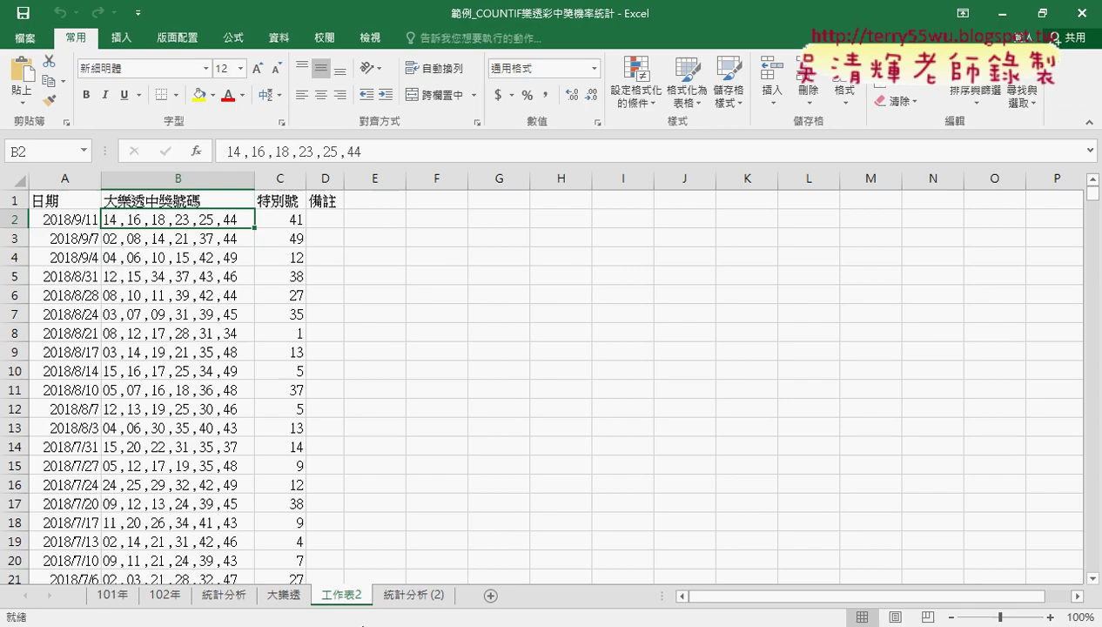
Add the blank worksheet 工作表3 and bring up the 資料 ribbon commands.
click(490, 597)
click(283, 39)
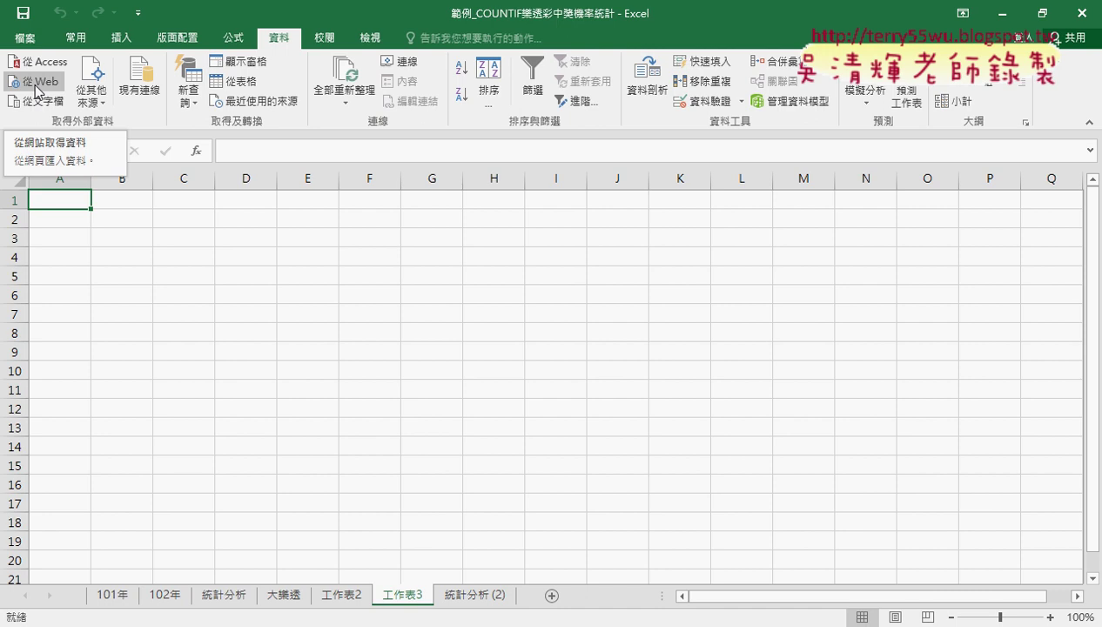
Turn on the Developer tab in Excel's ribbon customization options.
click(138, 12)
click(194, 309)
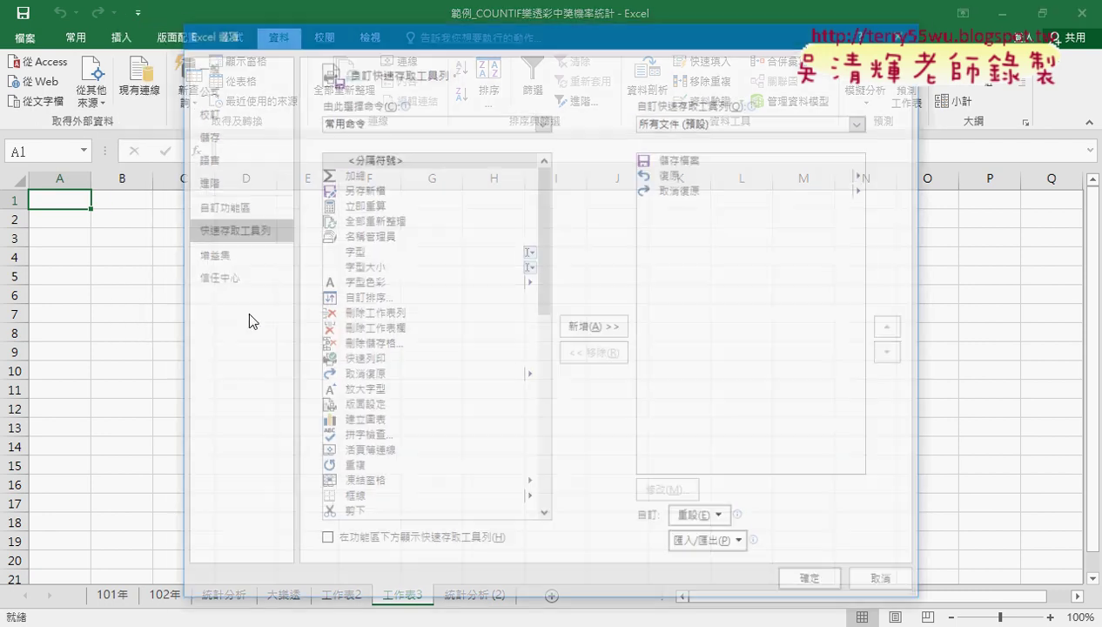
click(242, 207)
click(628, 381)
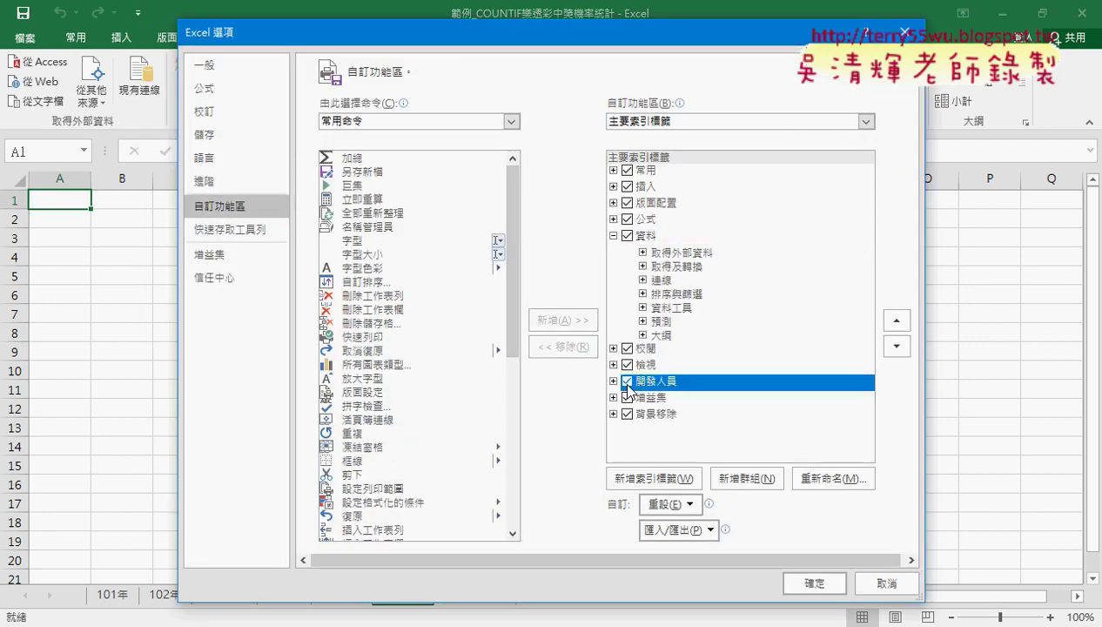
click(814, 582)
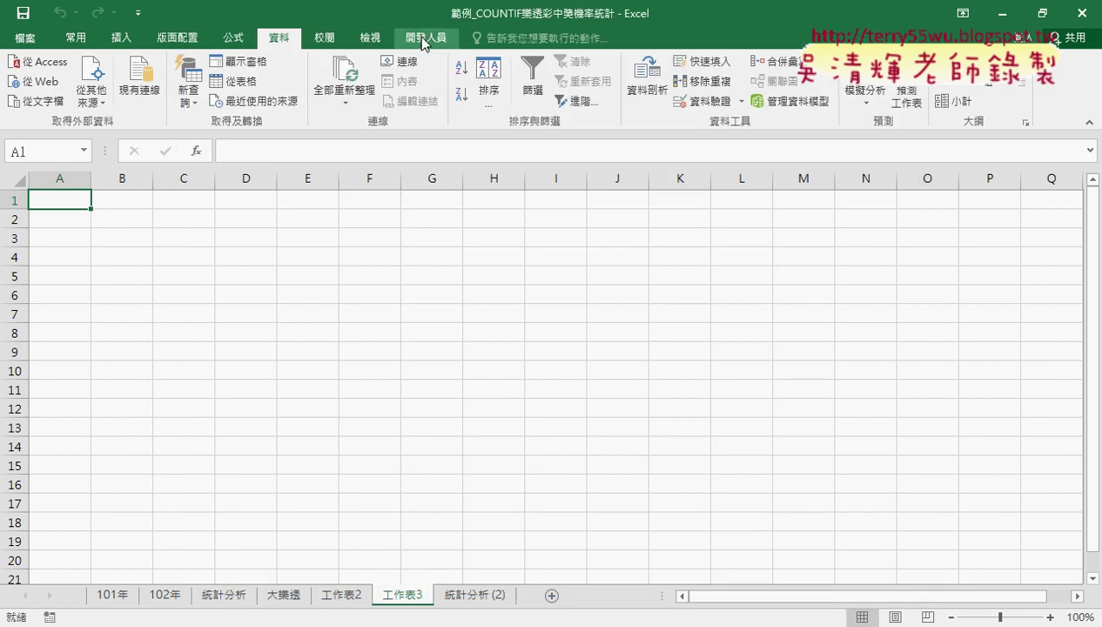
Start recording a new macro named 巨集1.
click(425, 38)
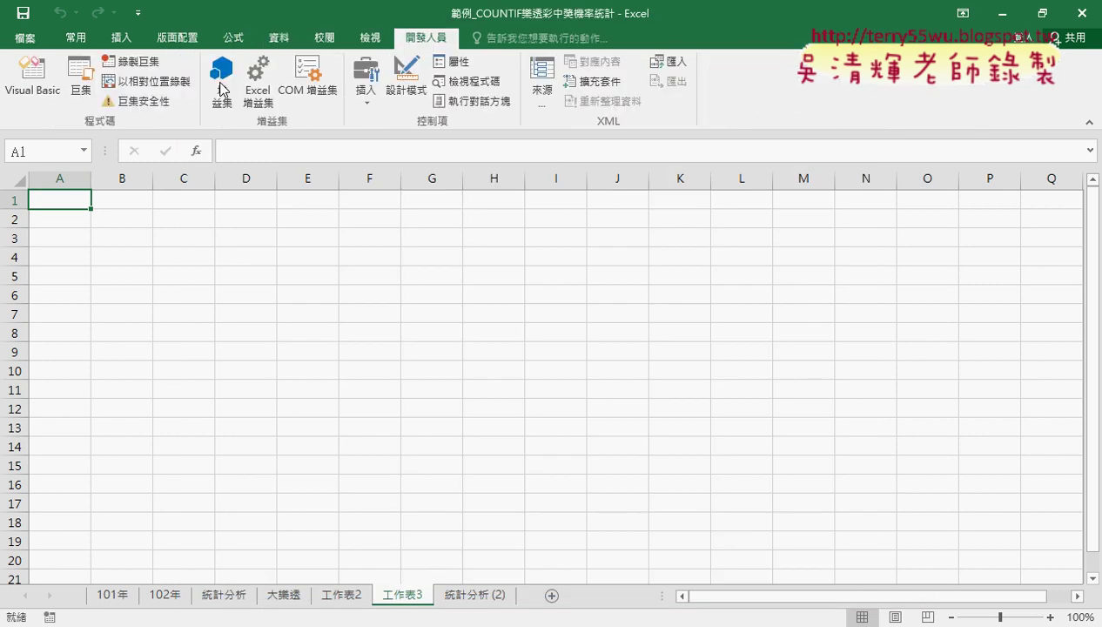
click(130, 62)
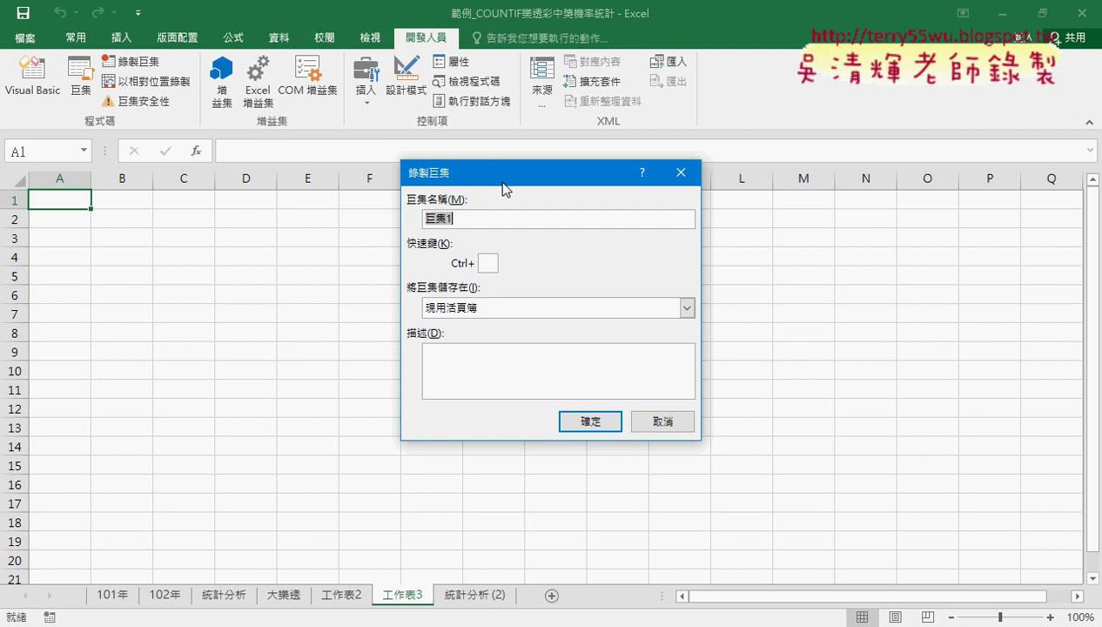
drag(502, 183, 539, 130)
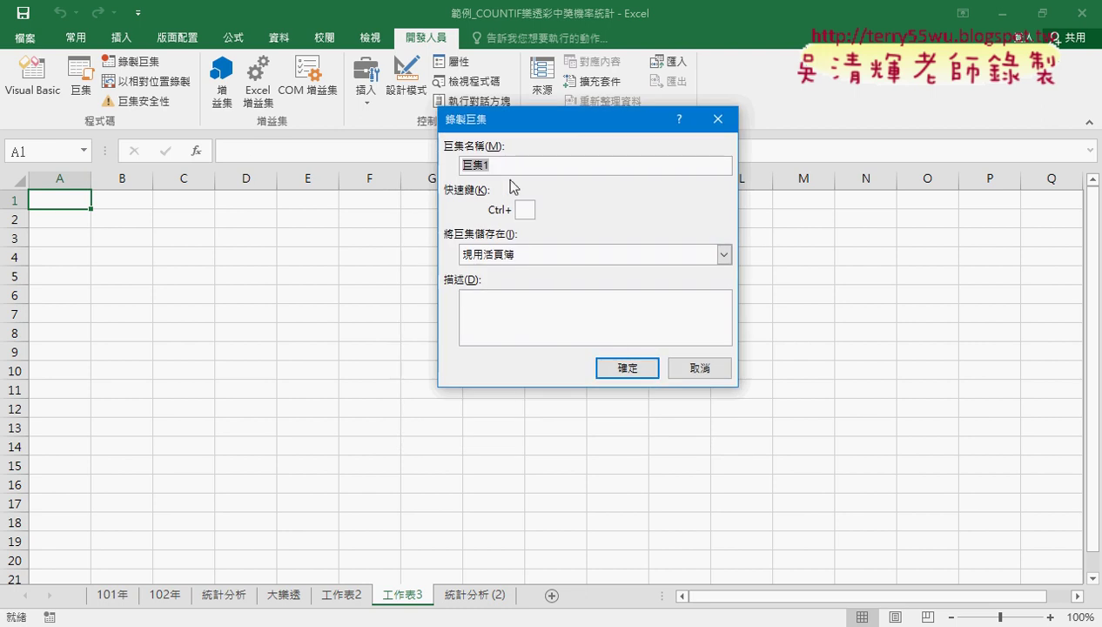
click(609, 373)
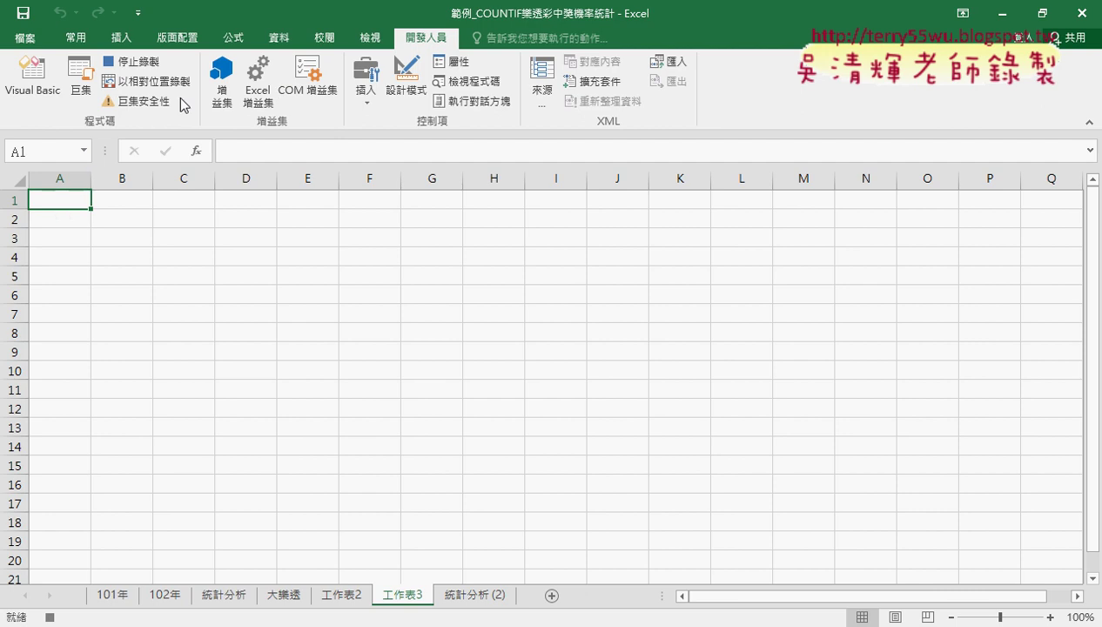
Start a From Web query and paste the lotto-8.com history page address.
click(279, 38)
click(35, 81)
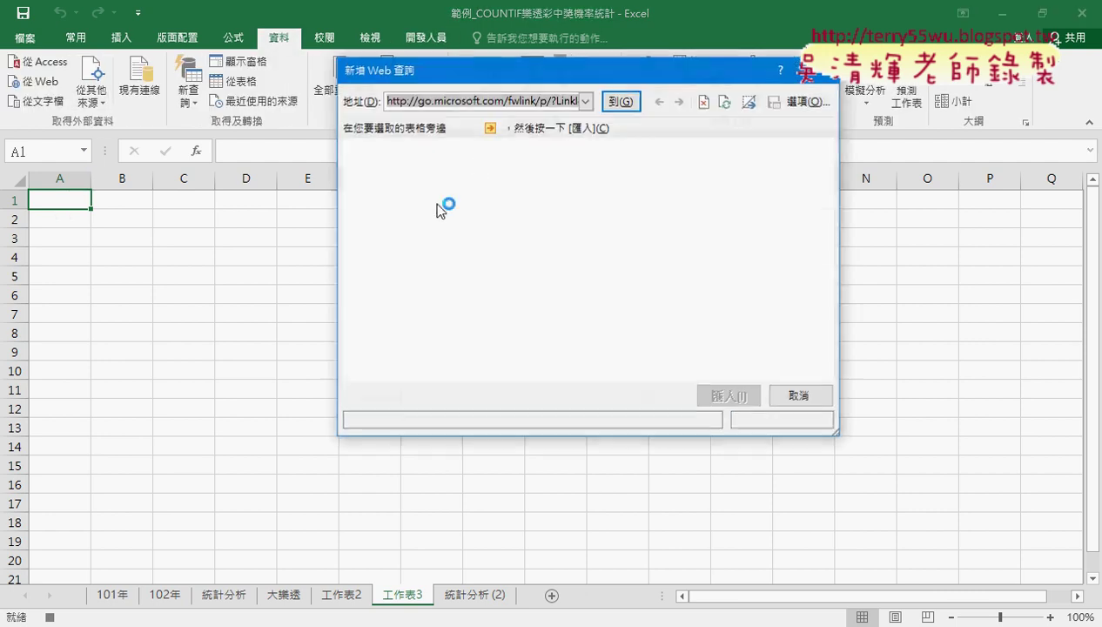
right_click(470, 102)
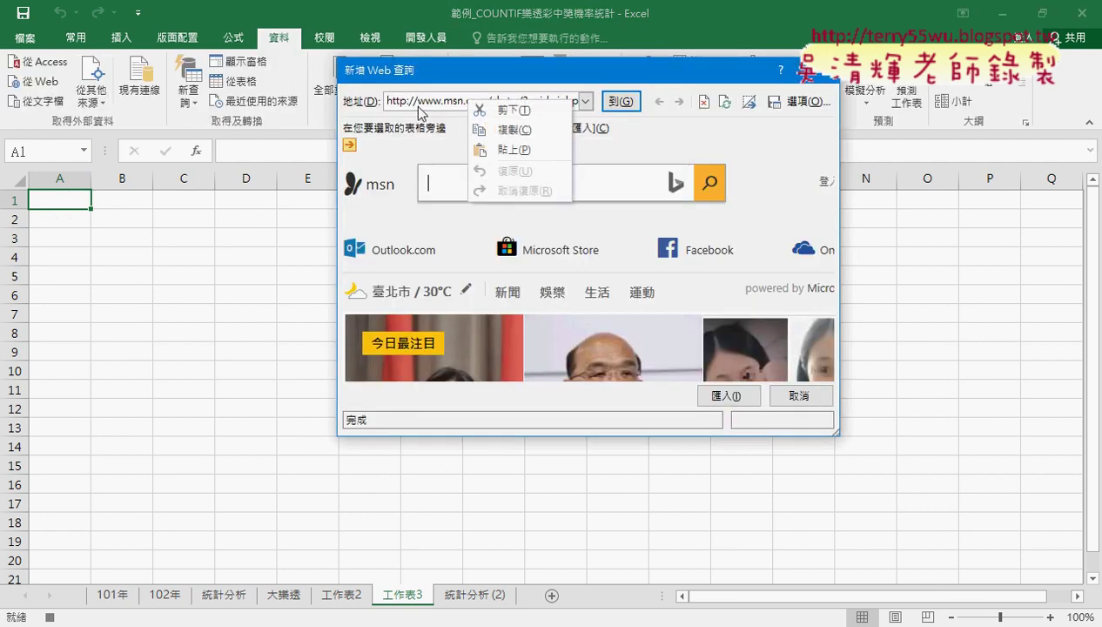
click(516, 150)
key(Return)
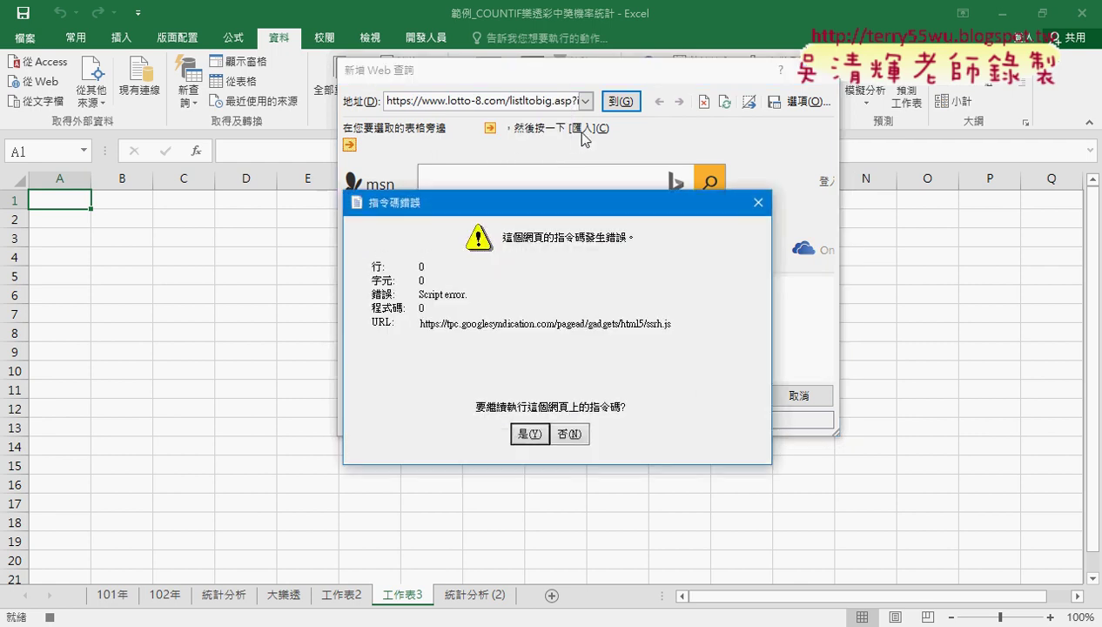
Load the lotto-8.com page in the query window, dismissing the repeated script errors.
click(530, 434)
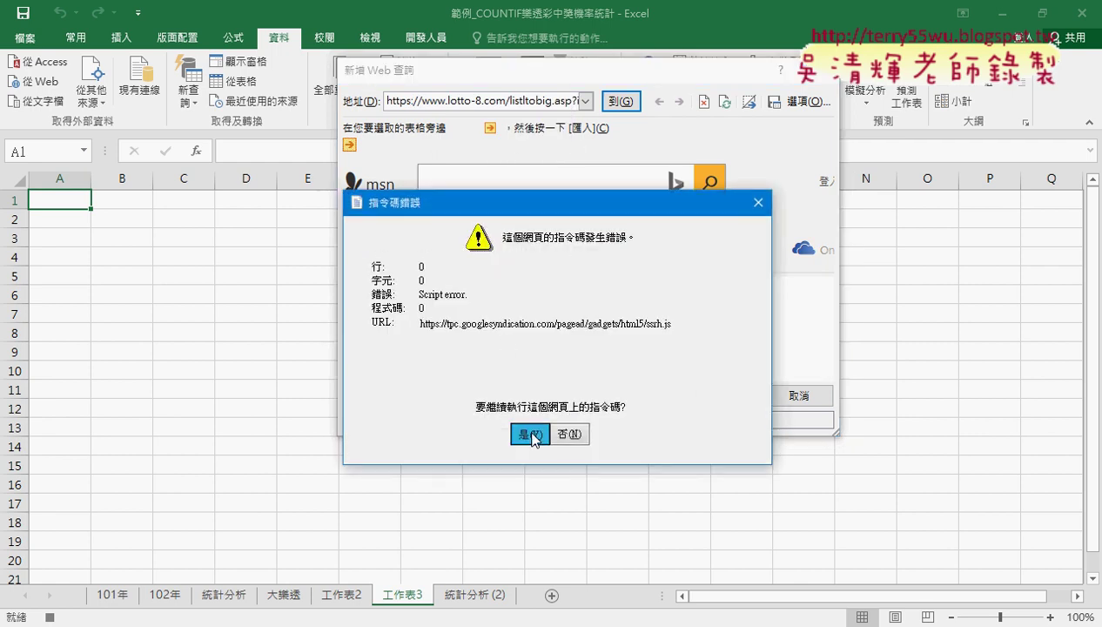
click(616, 103)
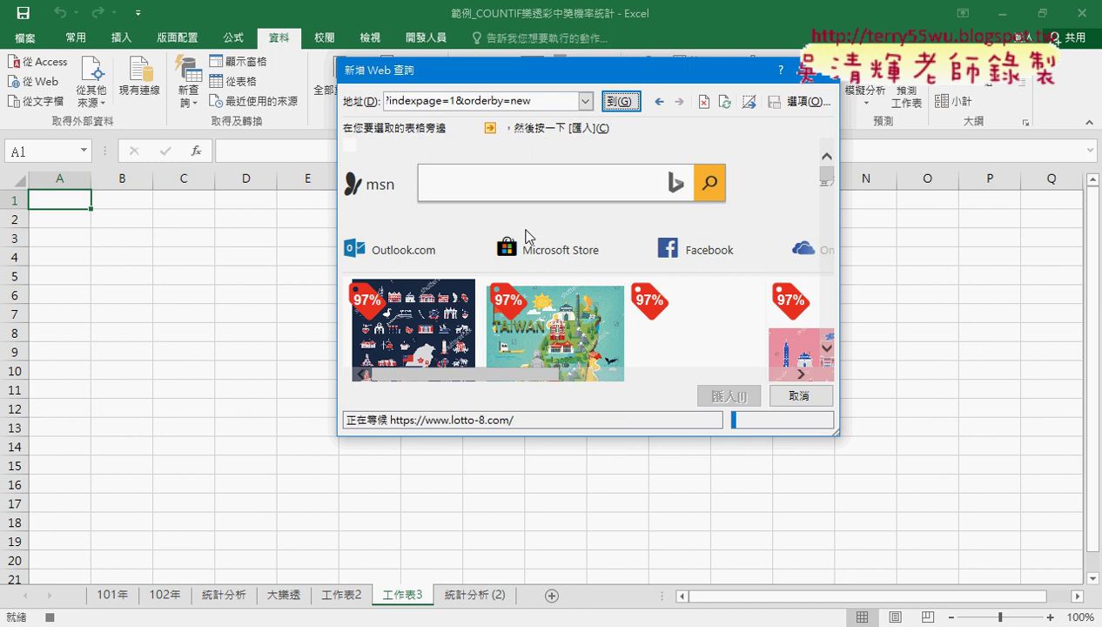
click(528, 433)
click(526, 436)
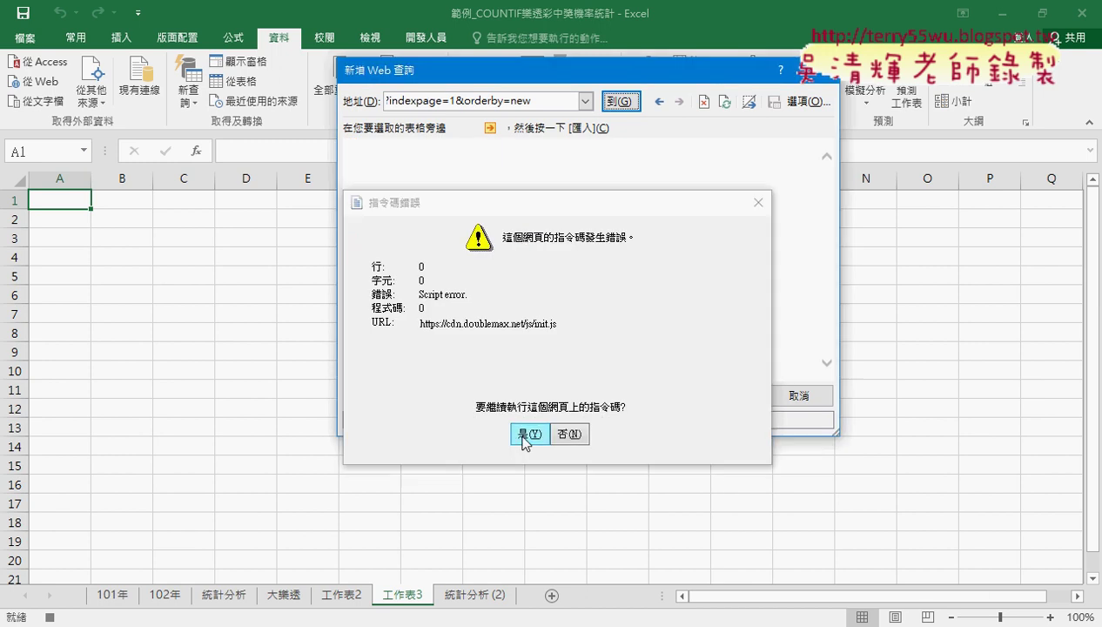
click(525, 434)
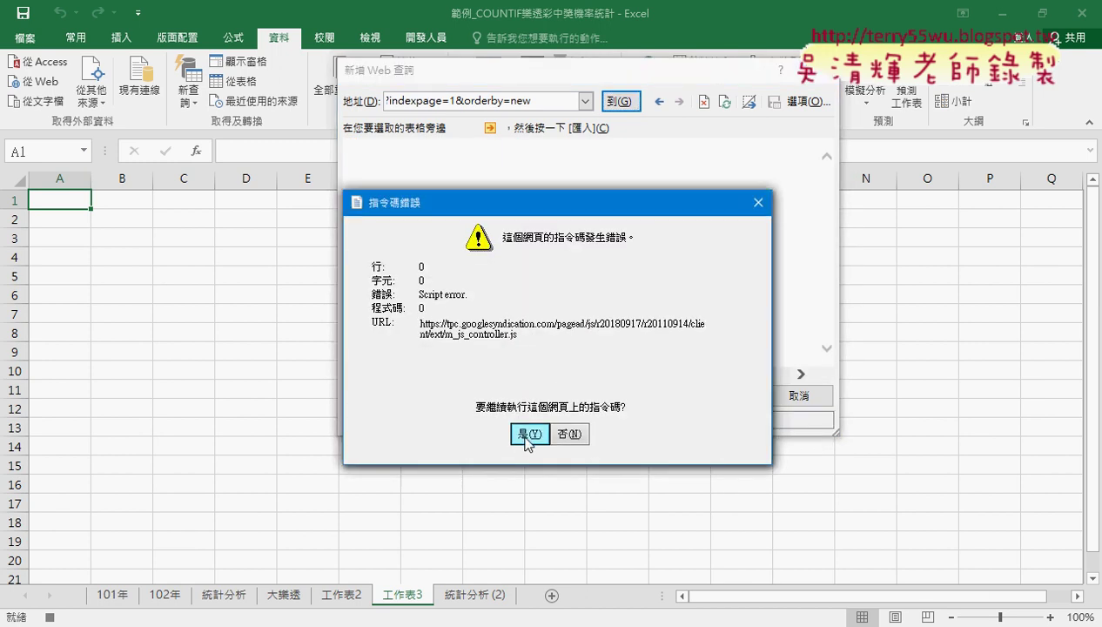
click(526, 435)
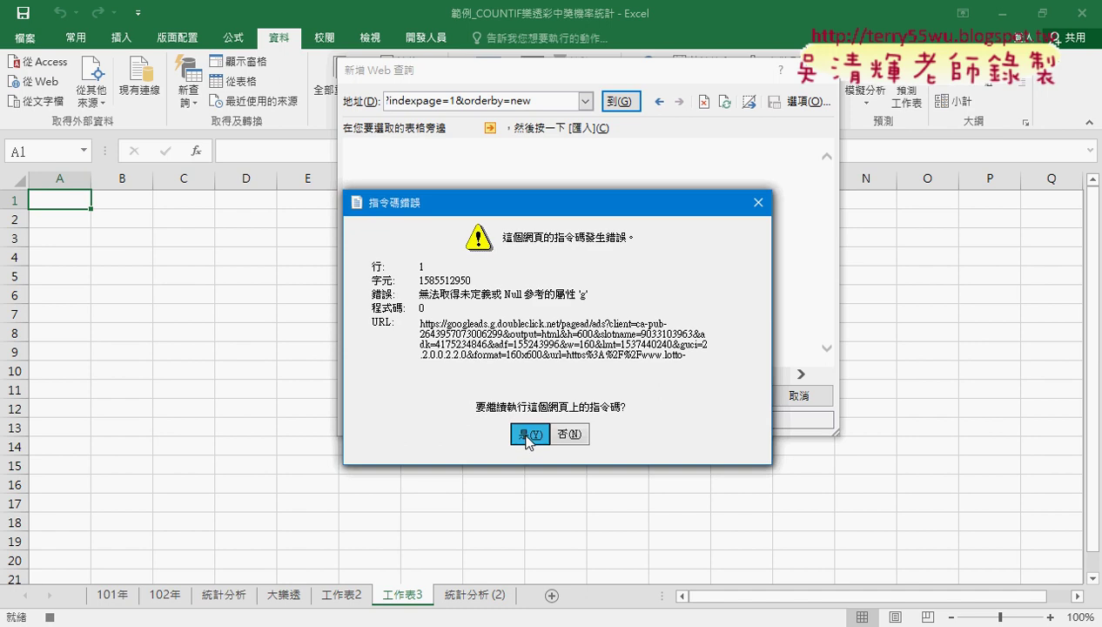
click(526, 436)
click(526, 436)
click(526, 435)
click(525, 436)
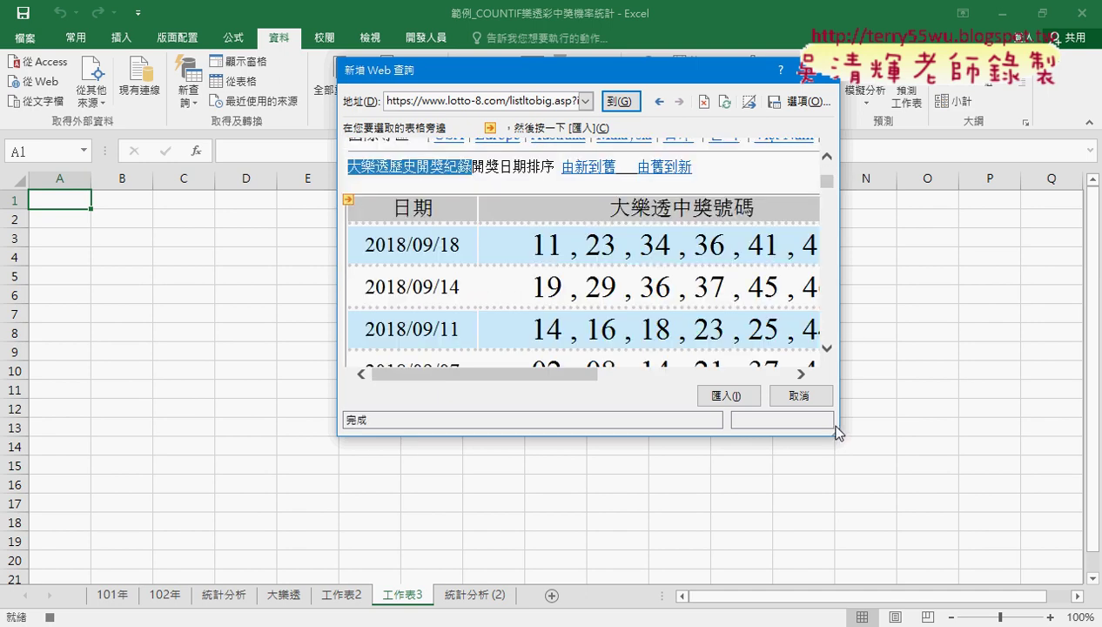
Tick the draw history table, including the 特別號 column, and import it.
drag(831, 434, 1005, 581)
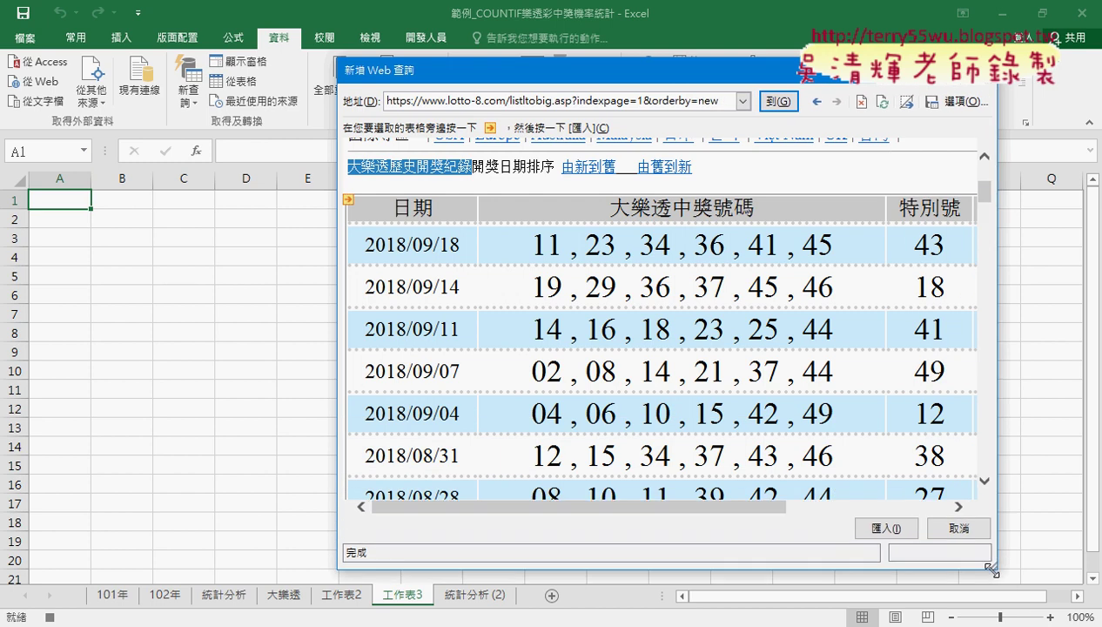
click(349, 200)
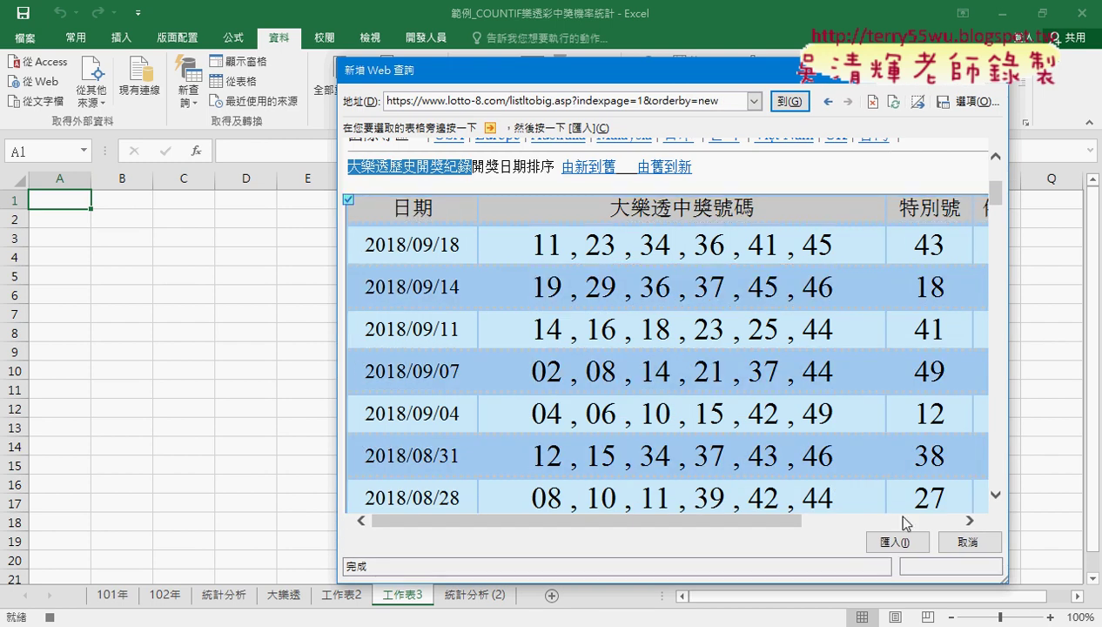
click(879, 541)
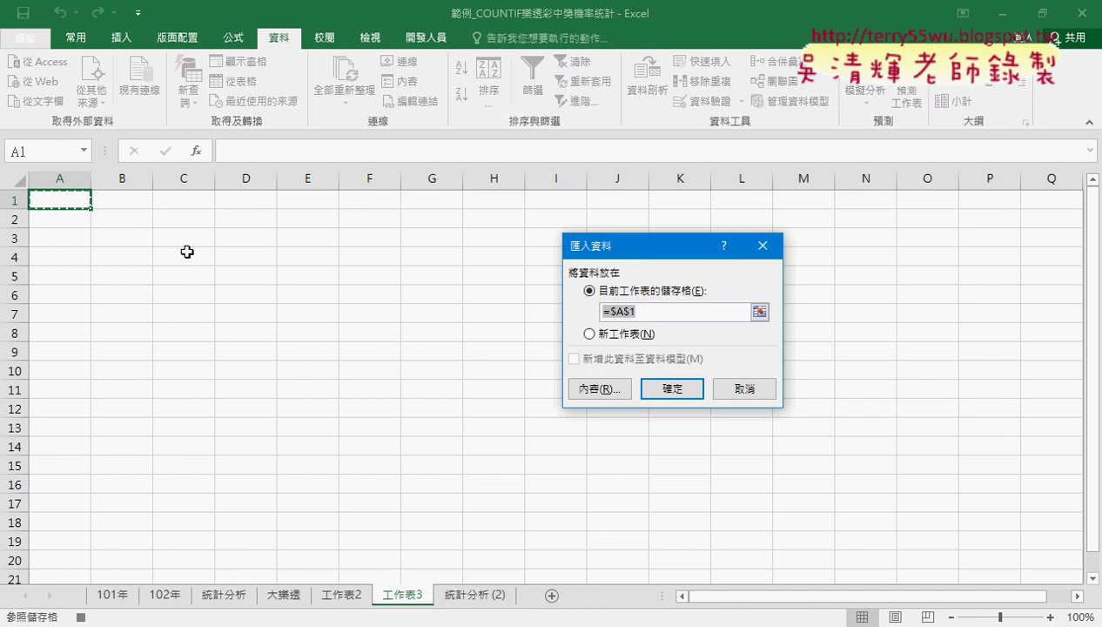
Place the import at =$A$1, stop recording 巨集1, and open the macro list.
click(683, 396)
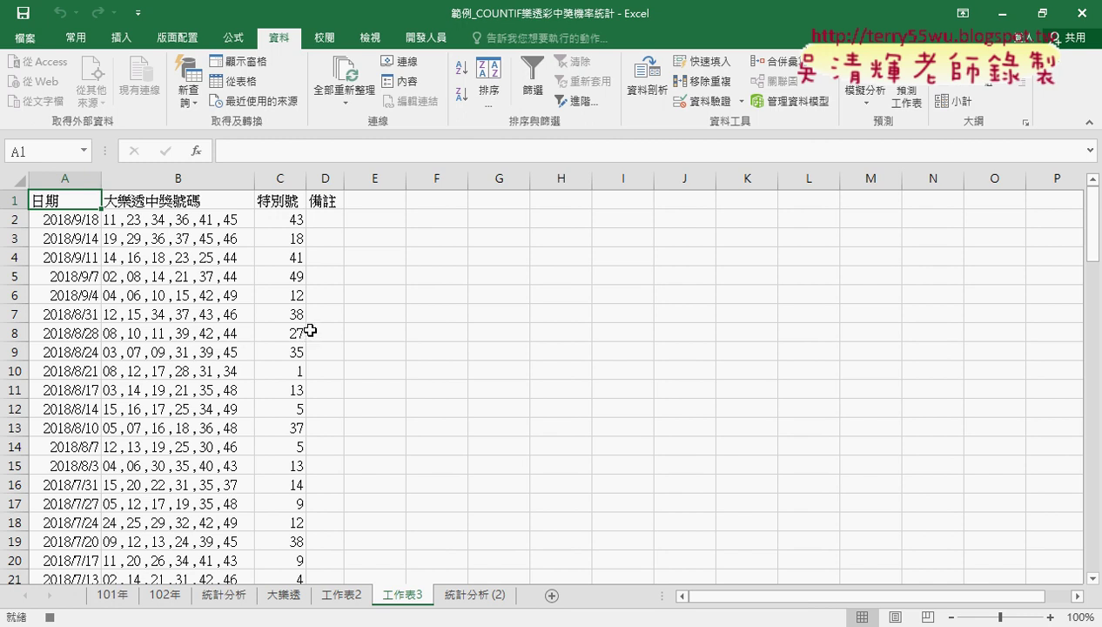
click(425, 37)
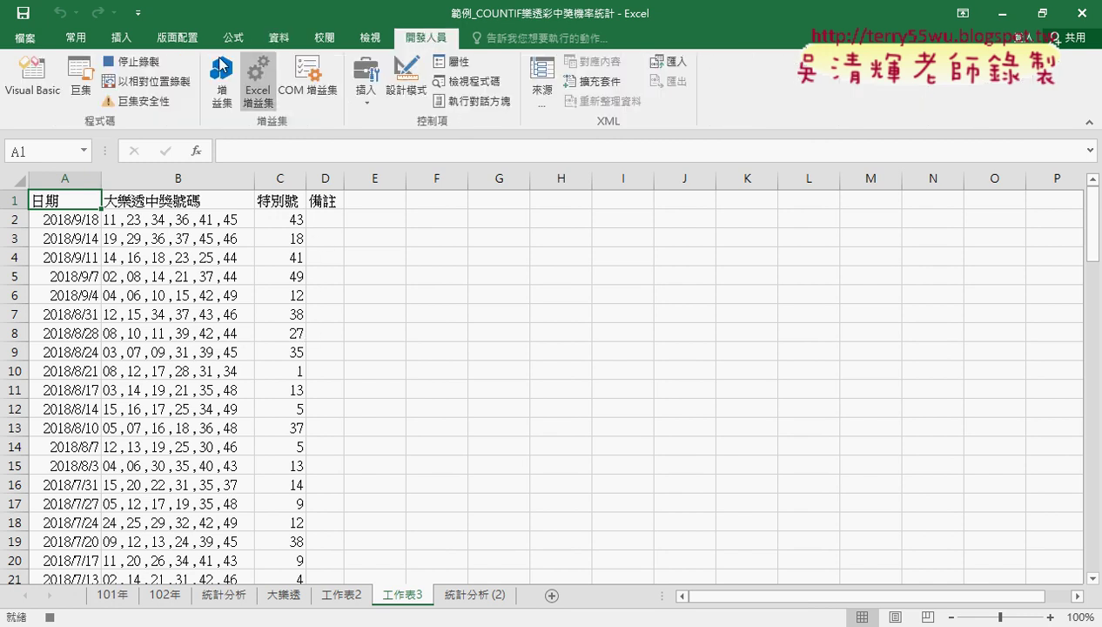
click(139, 66)
click(81, 91)
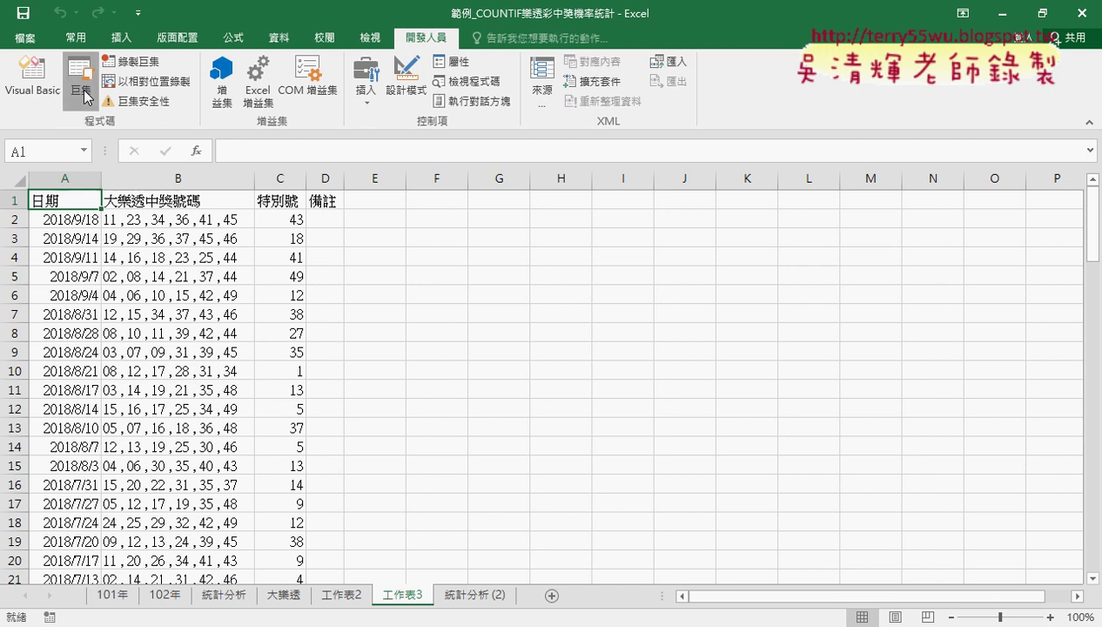
Open 巨集1's code in Module3, set the code font size to 12, and delete the comment lines.
click(820, 261)
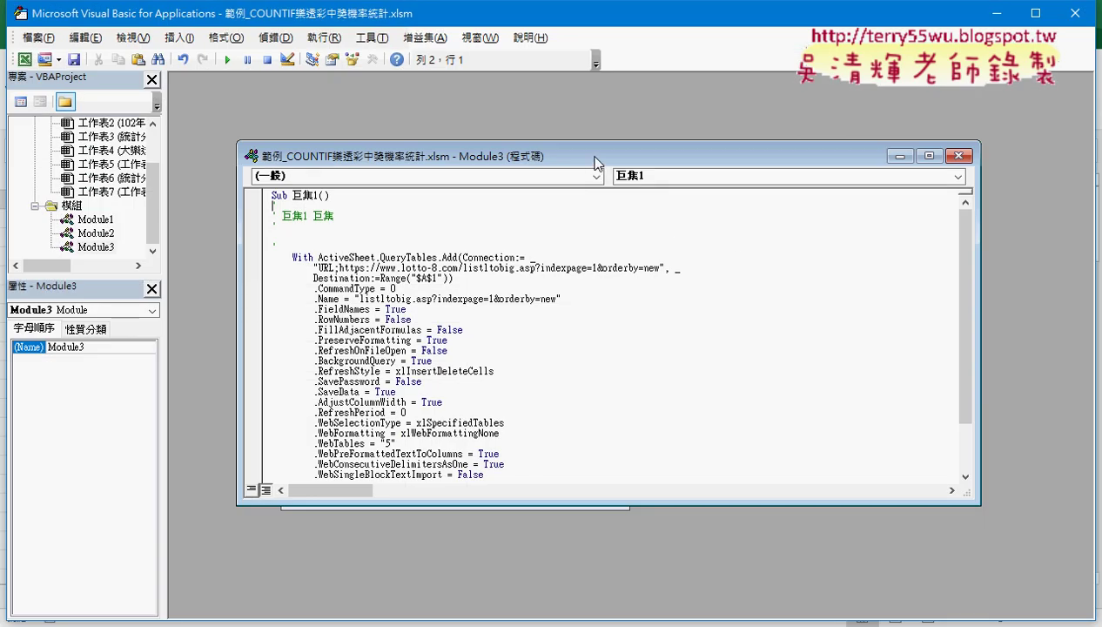
double_click(592, 156)
click(389, 37)
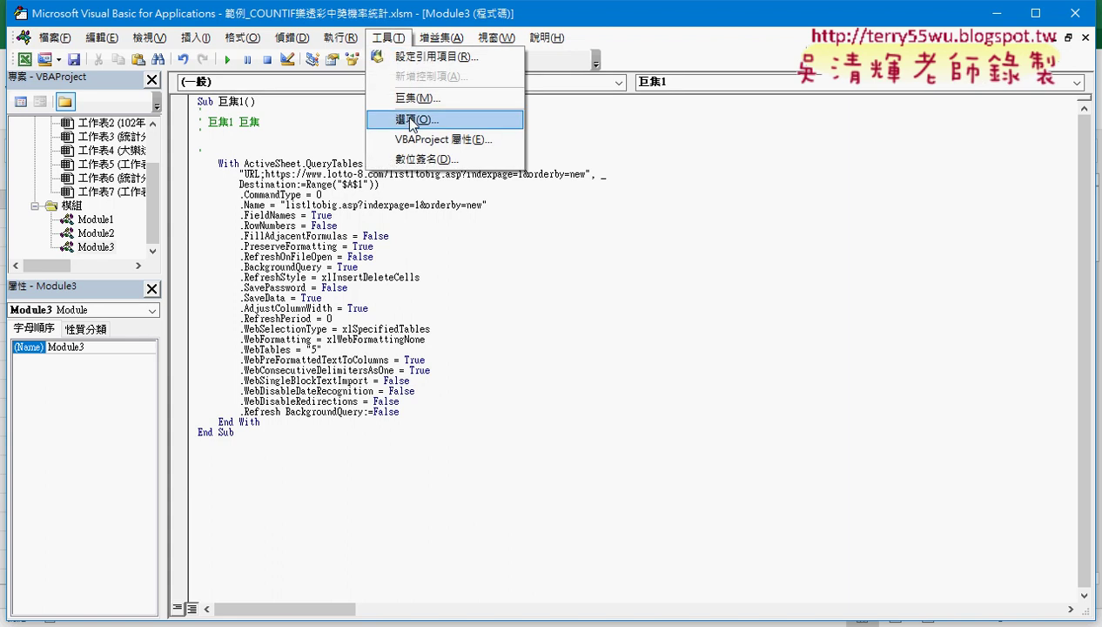
click(414, 119)
click(456, 158)
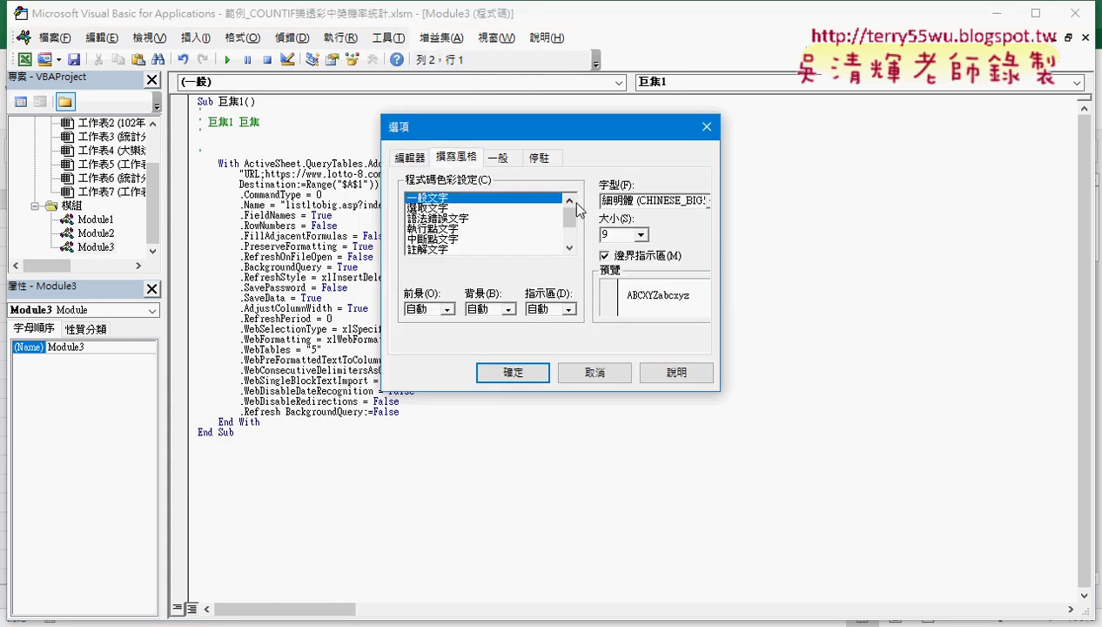
click(641, 235)
click(635, 280)
click(531, 374)
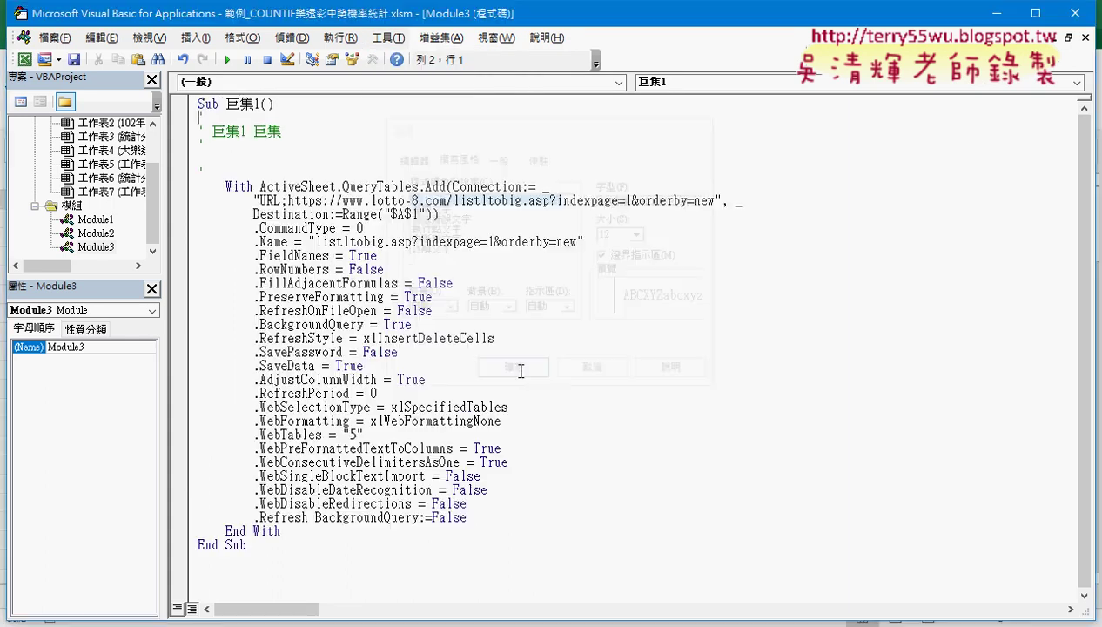
mouse_move(253, 168)
mouse_down()
mouse_move(195, 141)
mouse_move(184, 121)
mouse_up()
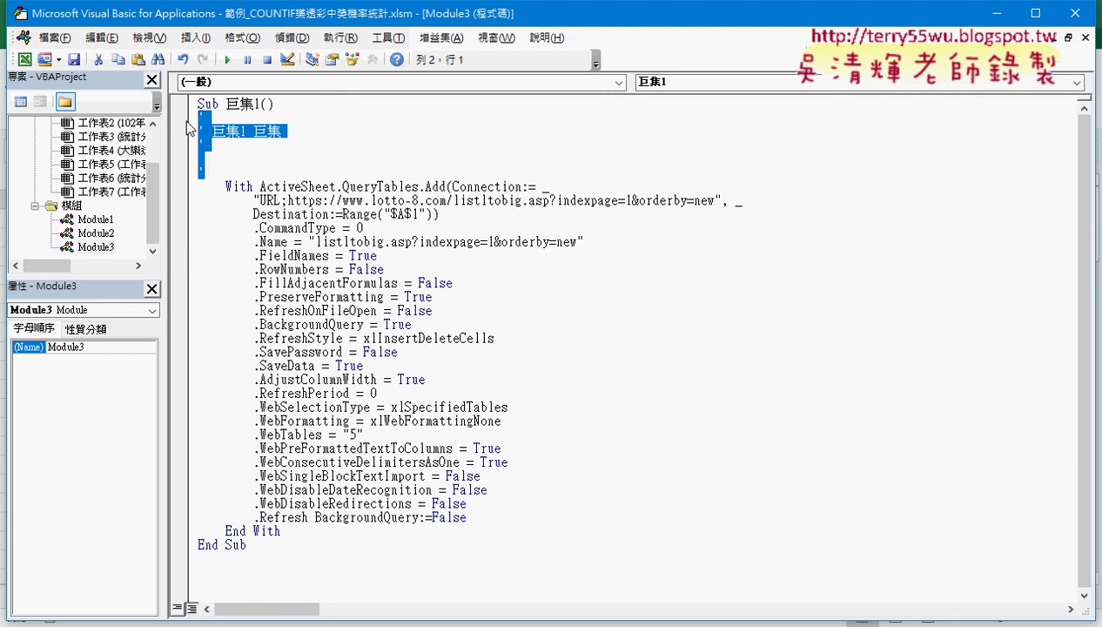
key(Delete)
key(Delete)
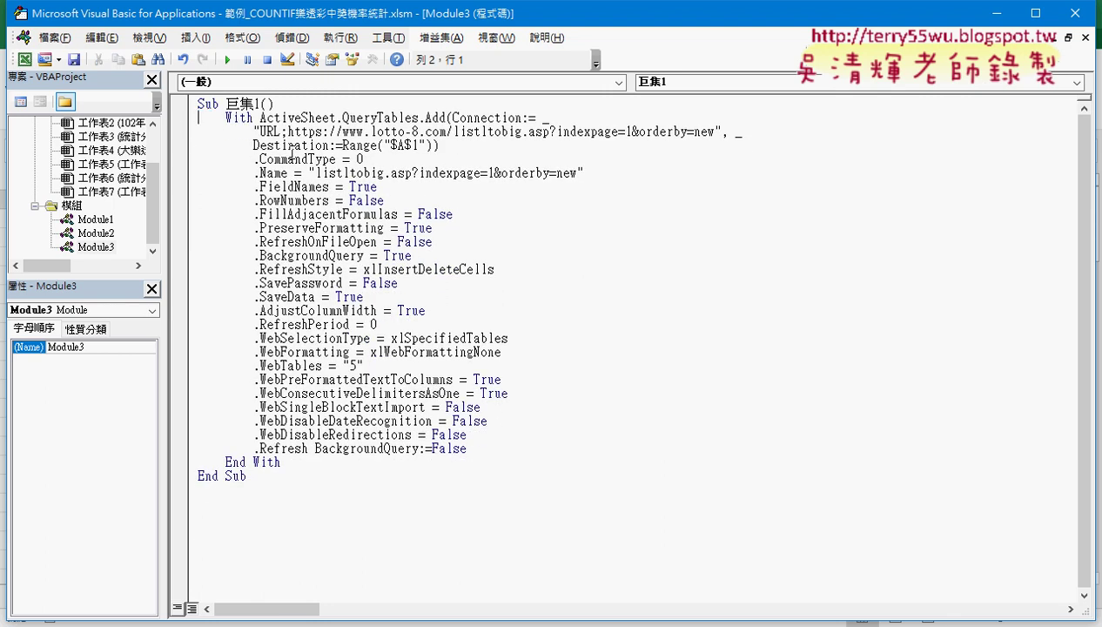
Walk through the With ActiveSheet.QueryTables block, the lotto-8.com URL and its page number 1.
drag(226, 117, 251, 127)
drag(280, 461, 196, 448)
click(330, 117)
drag(342, 118, 413, 115)
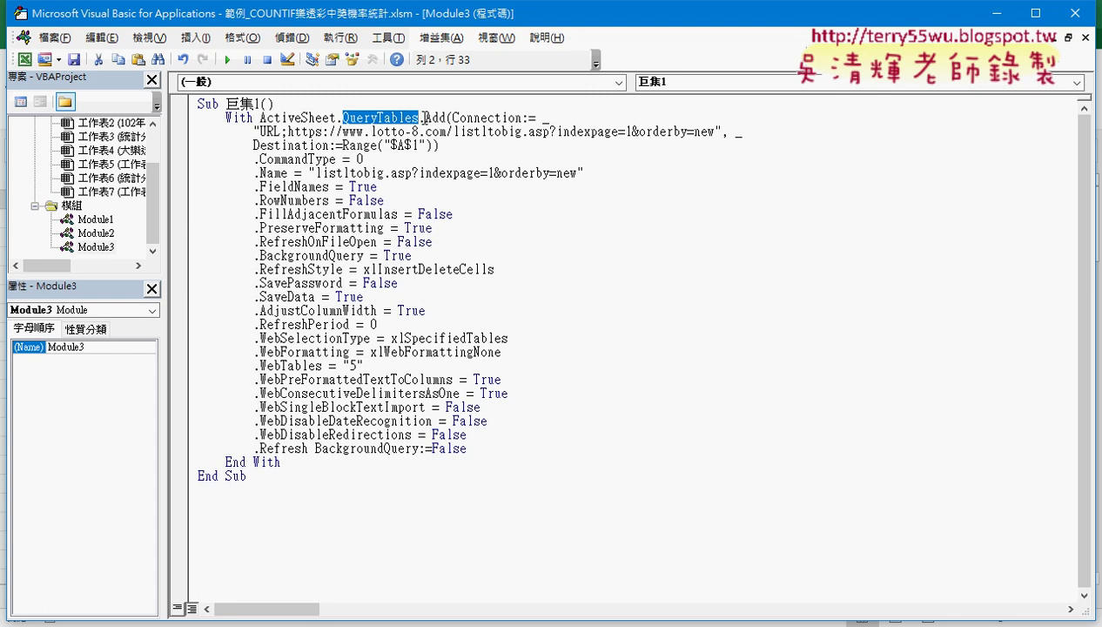
click(290, 132)
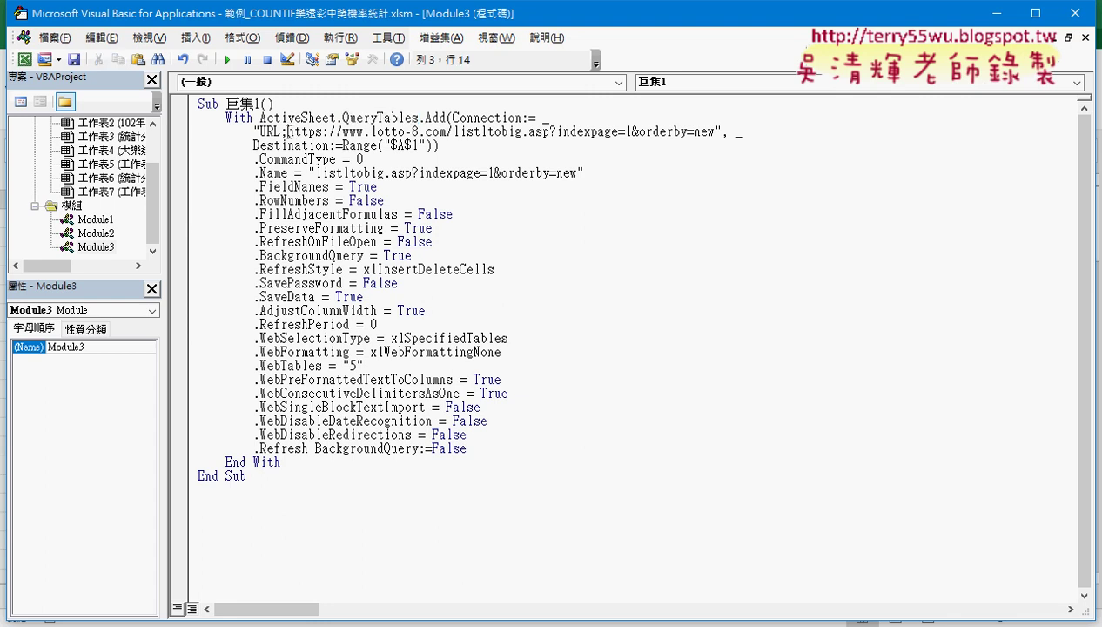
drag(282, 131, 259, 131)
drag(287, 132, 713, 131)
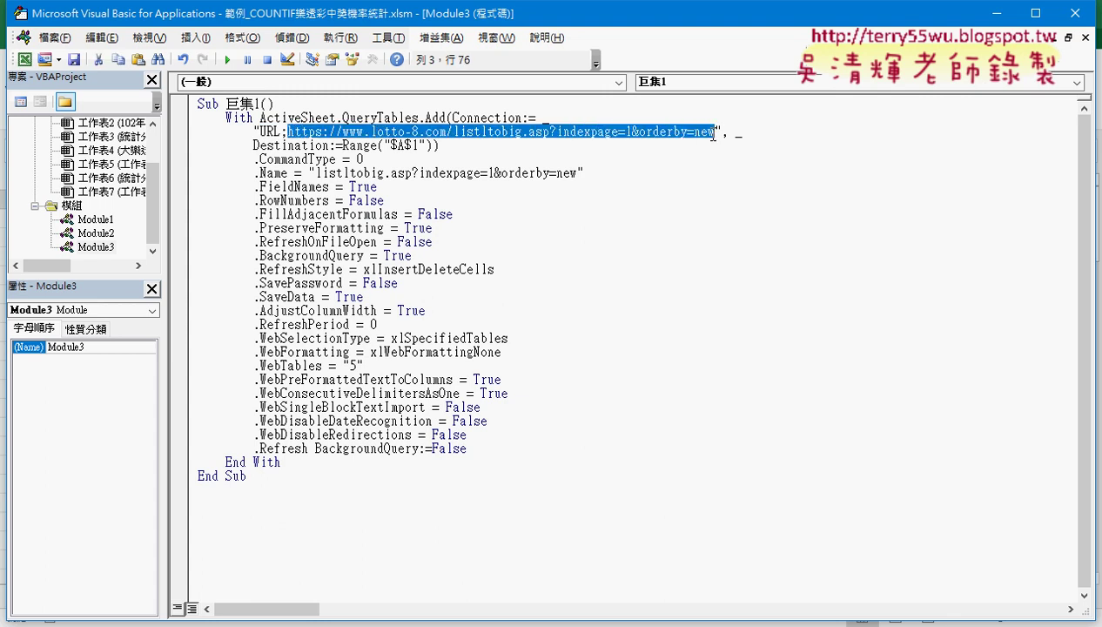
click(625, 132)
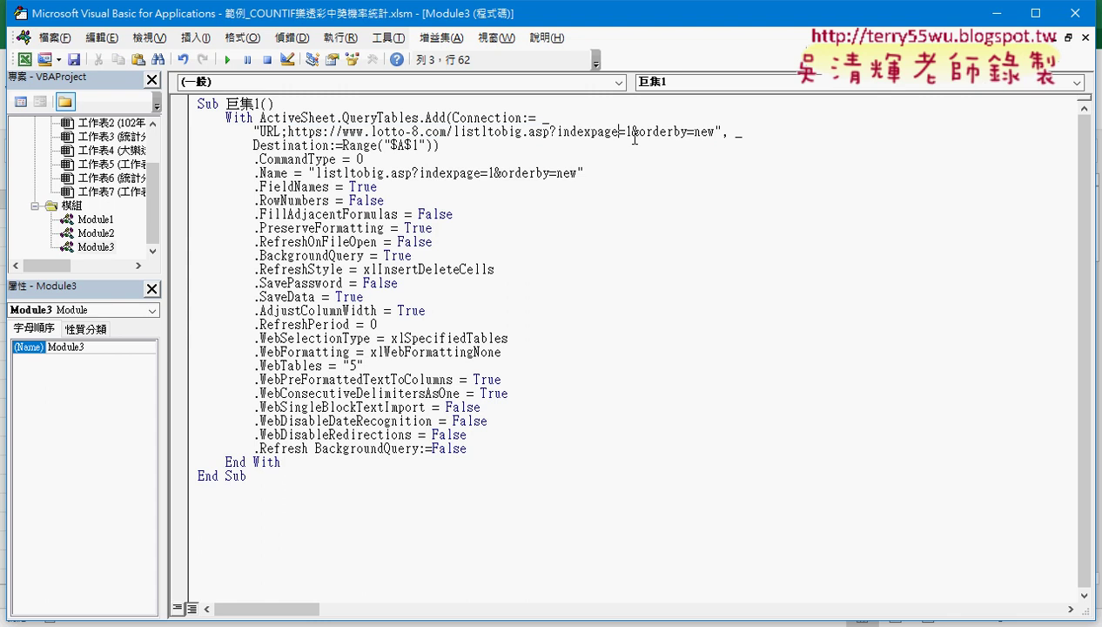
drag(624, 131, 632, 131)
Insert blank lines below Sub 巨集1() for the new loop code.
click(309, 108)
key(Return)
key(Return)
key(Up)
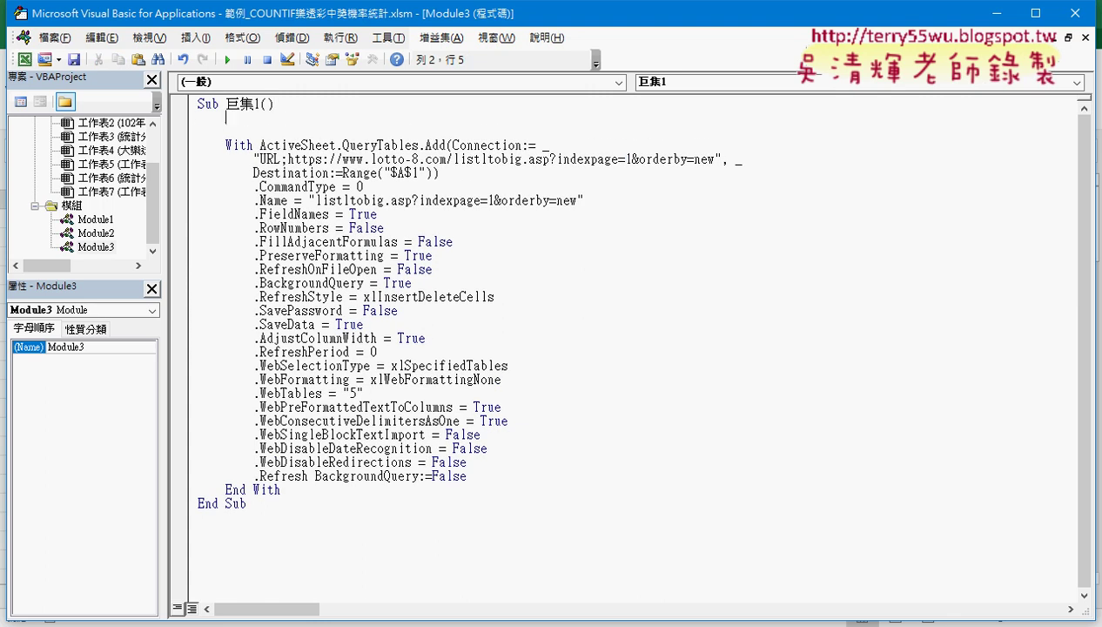
Add a For i = 1 To 16 … Next loop and move the indented With block inside it.
text(ㄈ)
key(BackSpace)
text(f)
text(or i)
text(=1 t)
text(o 6)
key(Return)
key(Return)
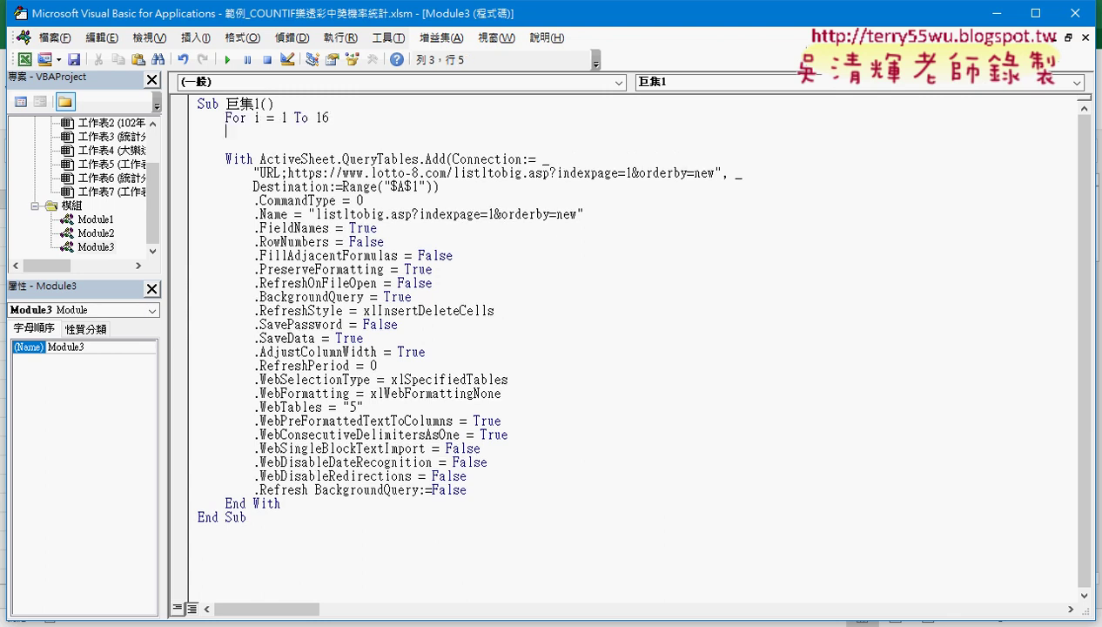
text(nex)
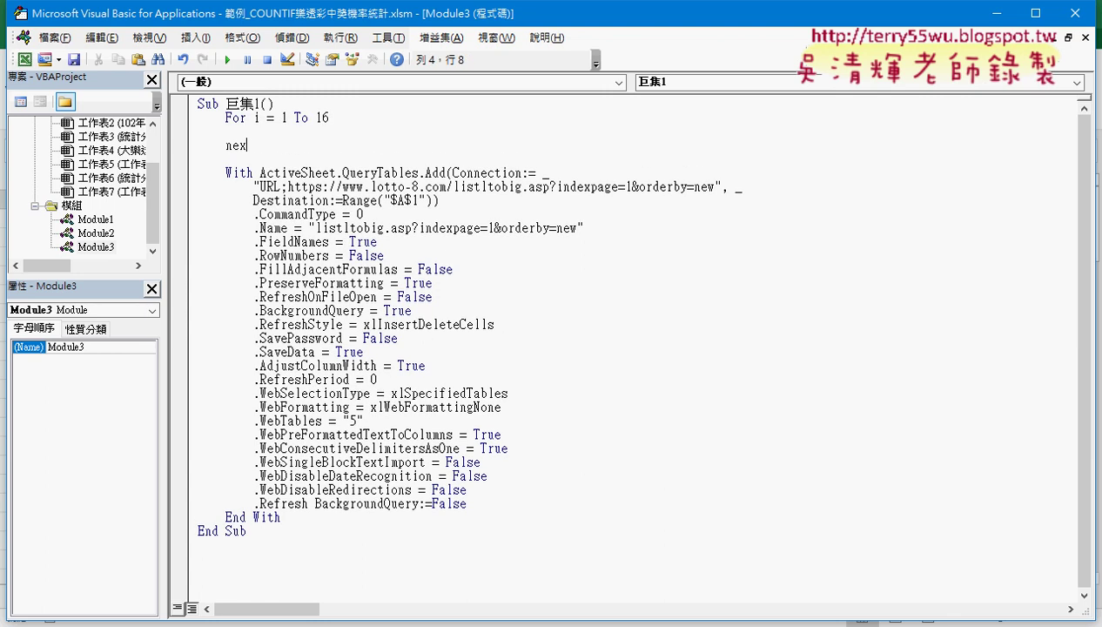
text(t)
click(287, 540)
drag(280, 518, 193, 130)
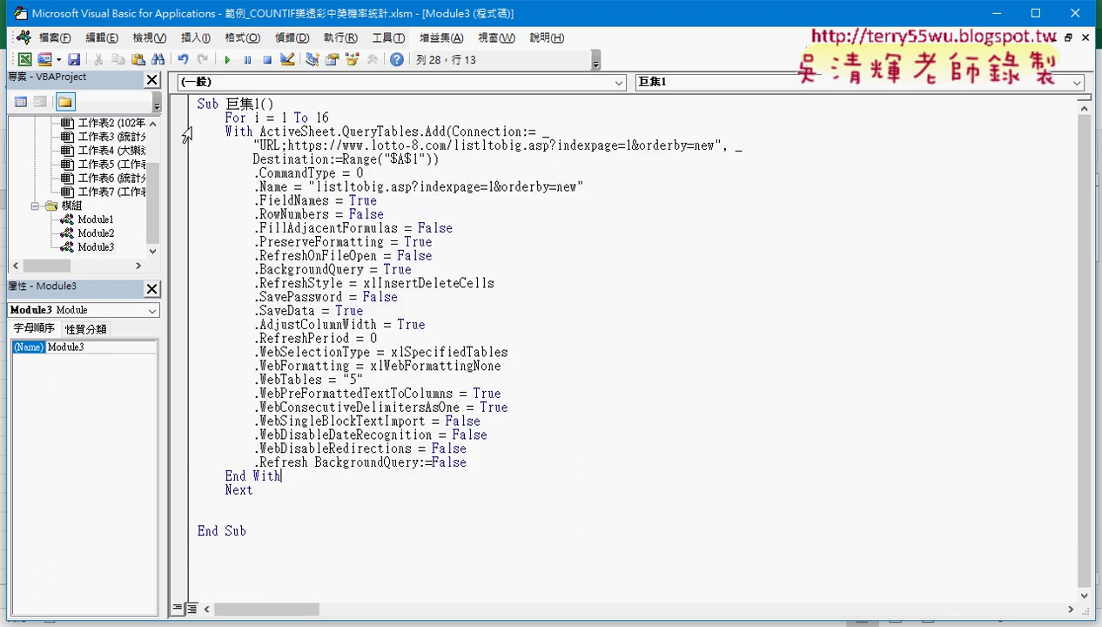
drag(280, 476, 198, 159)
key(shift+Up)
key(shift+Up)
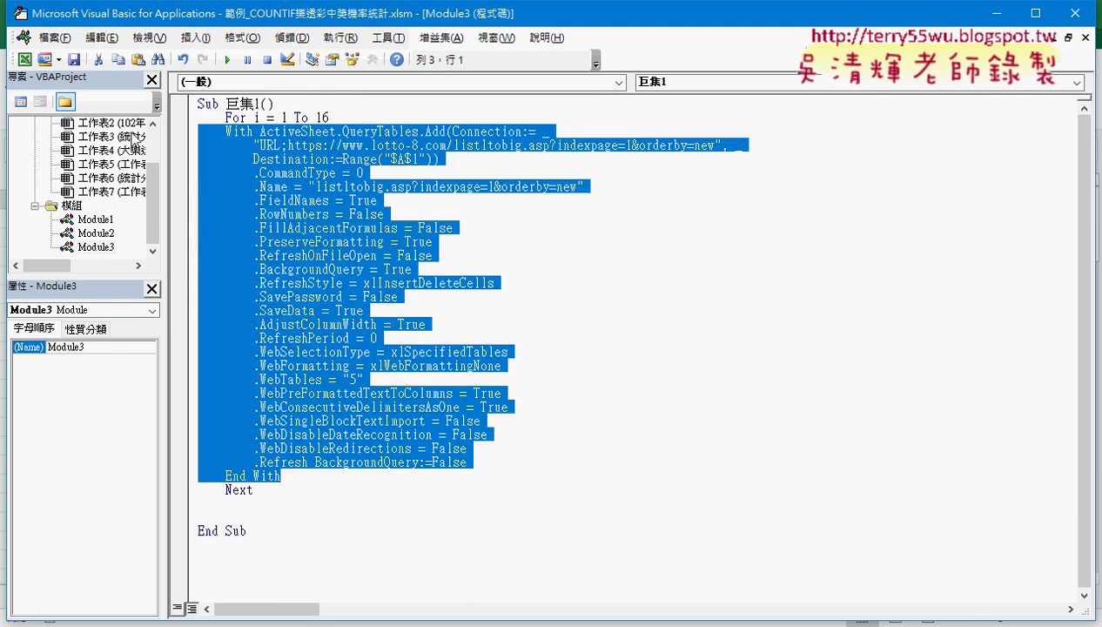
key(Tab)
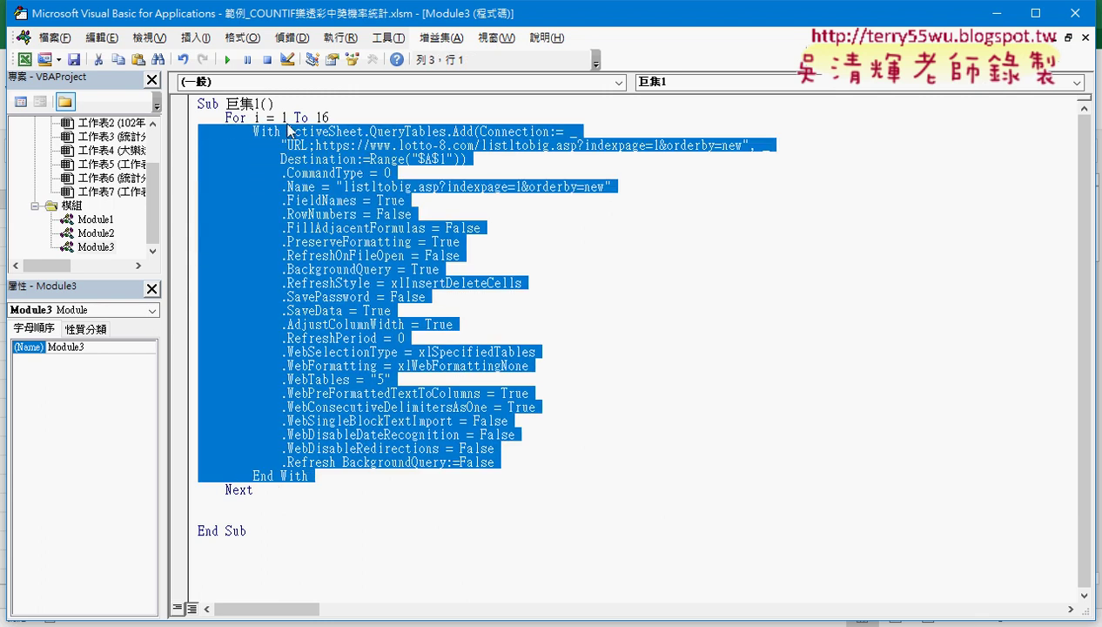
Replace the 1 after indexpage= with " & i & " so each pass loads page i.
click(659, 145)
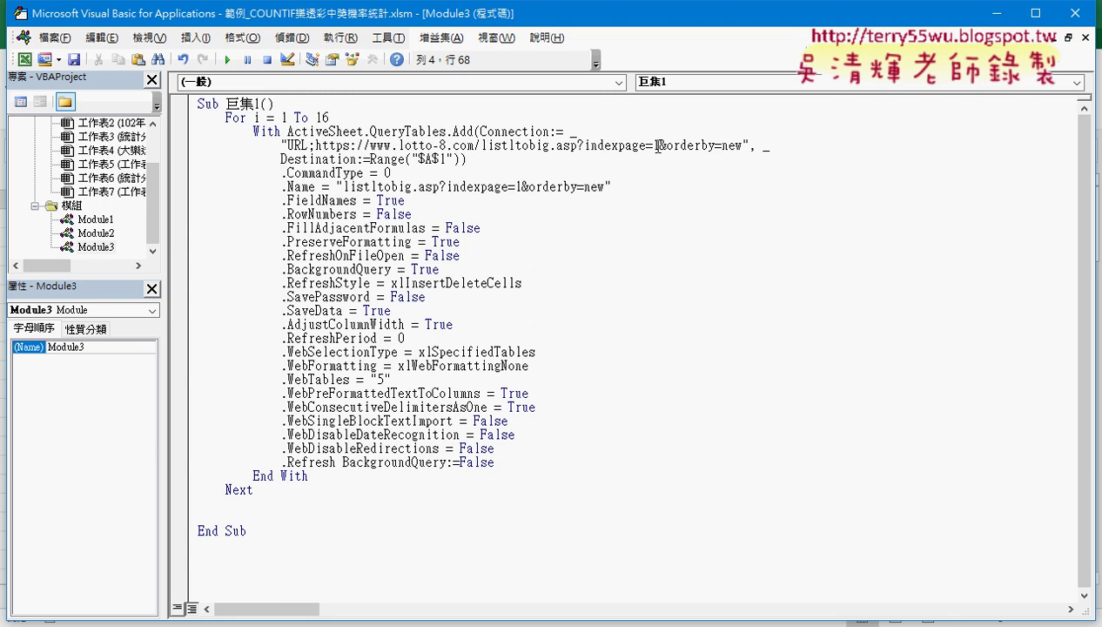
drag(659, 145, 653, 145)
text("")
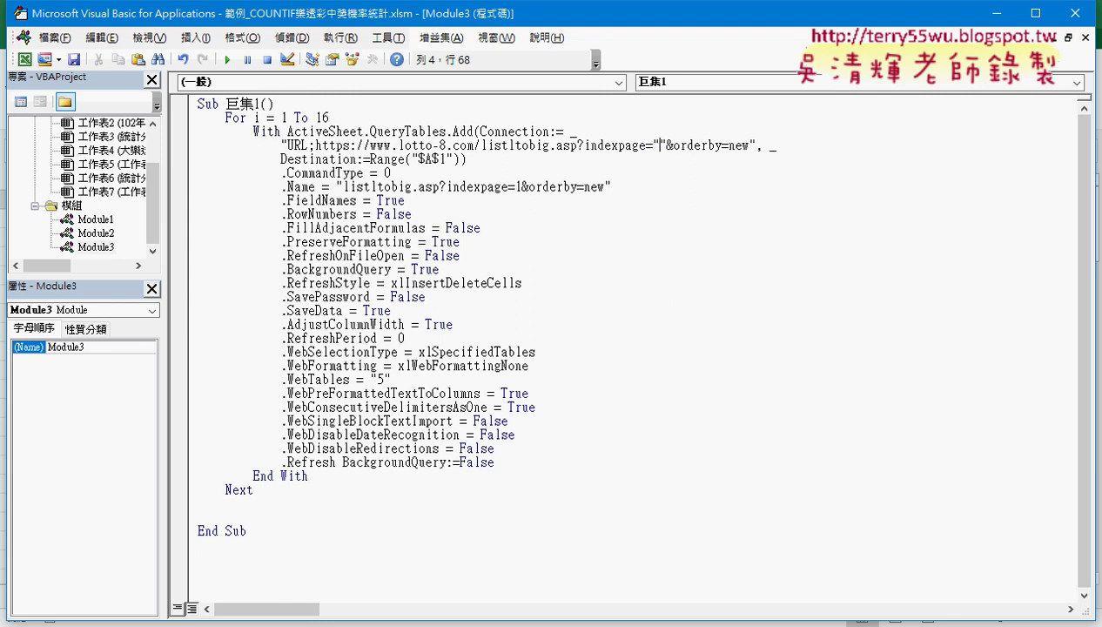
text(&&)
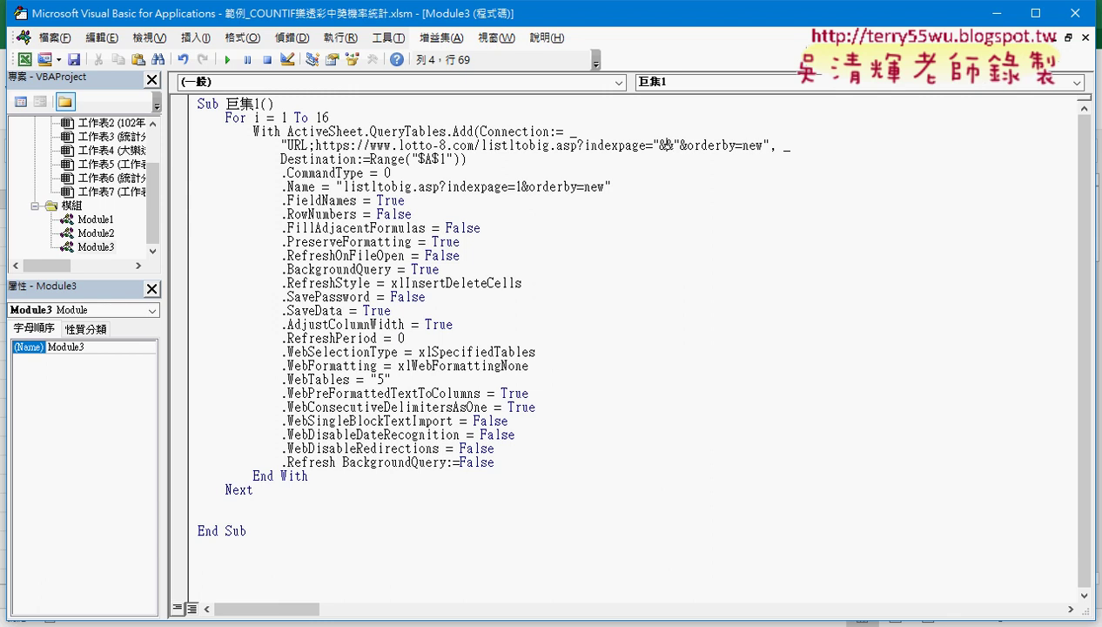
text(i)
click(660, 144)
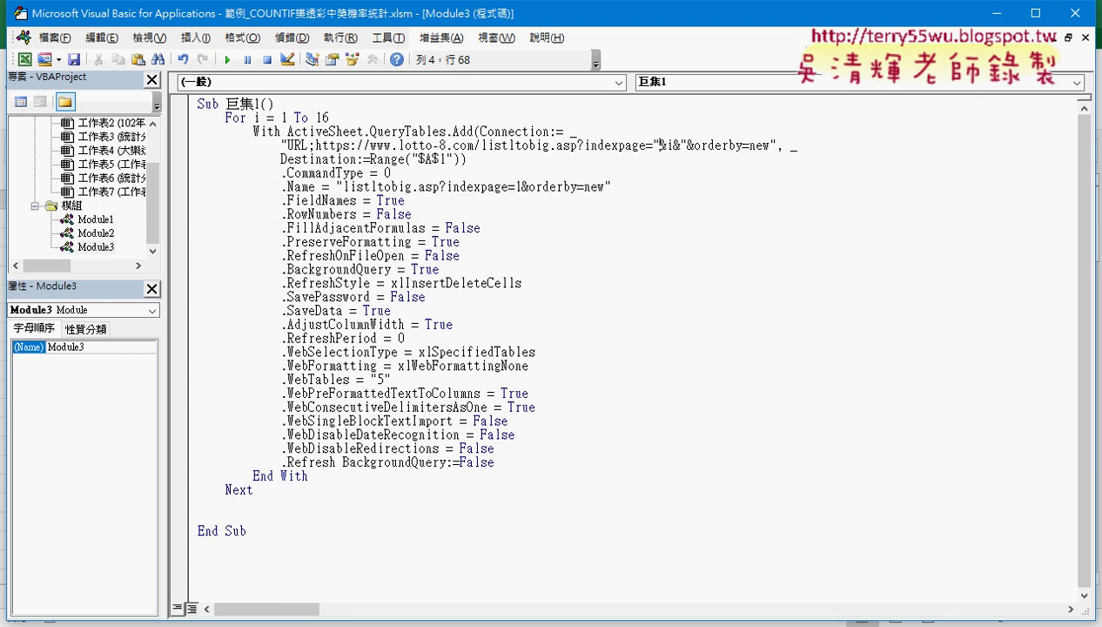
key(Right)
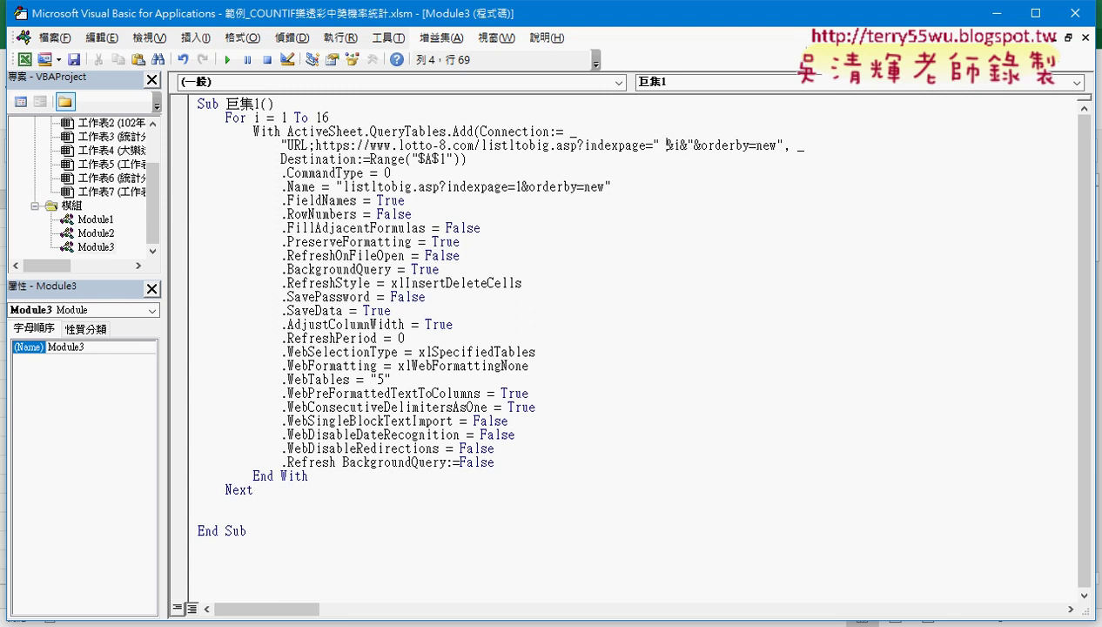
key(Right)
key(Right)
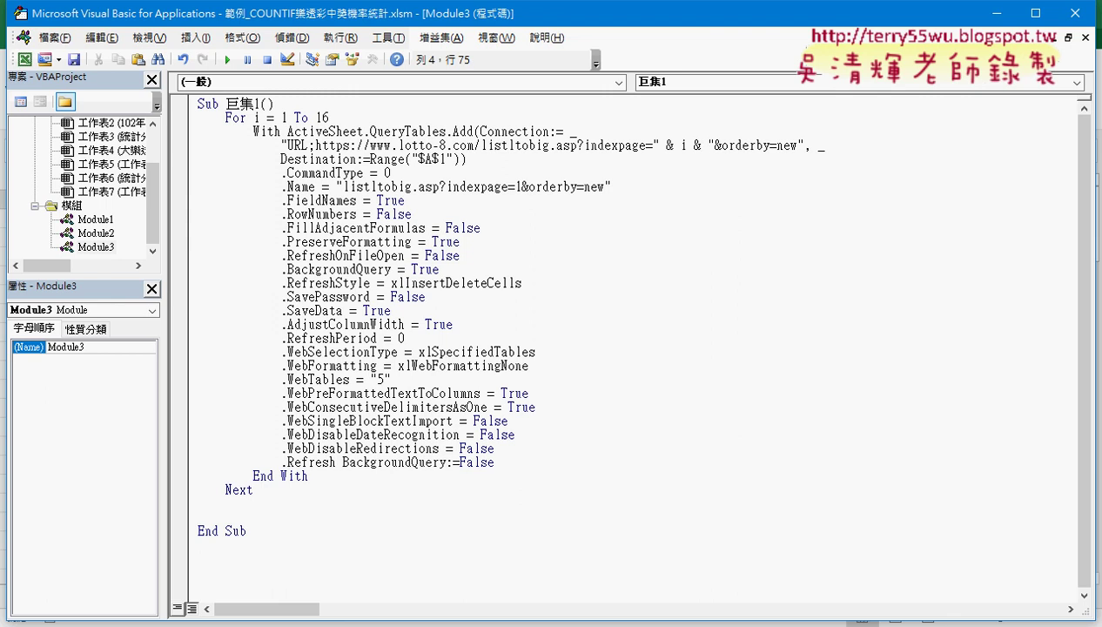
drag(653, 145, 714, 145)
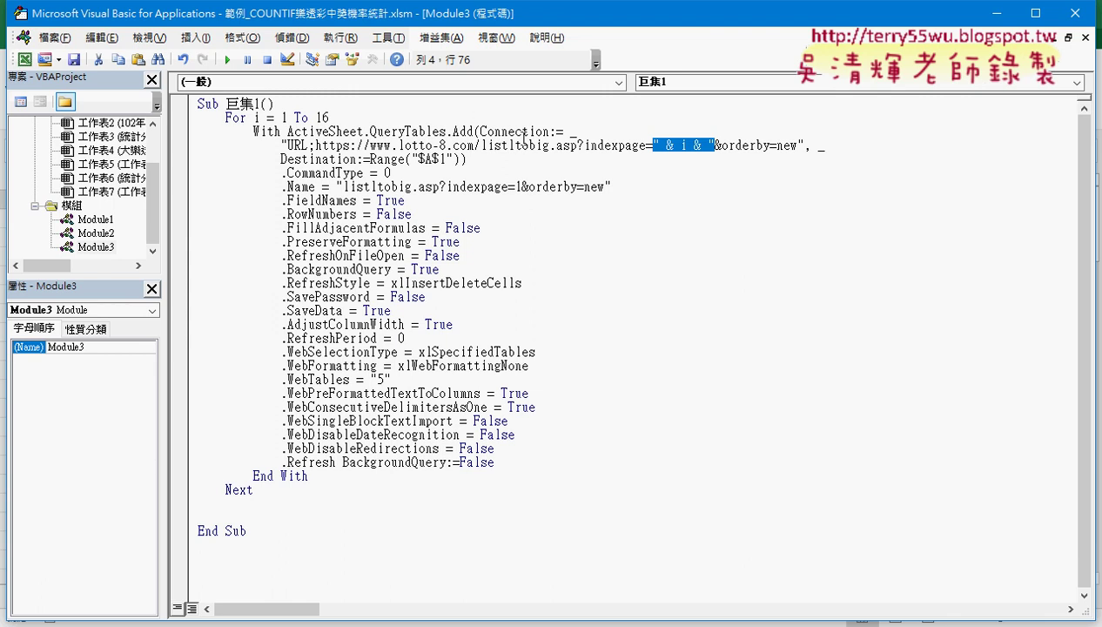
Delete the blank lines before End Sub and examine the Destination $A$1 argument.
click(314, 493)
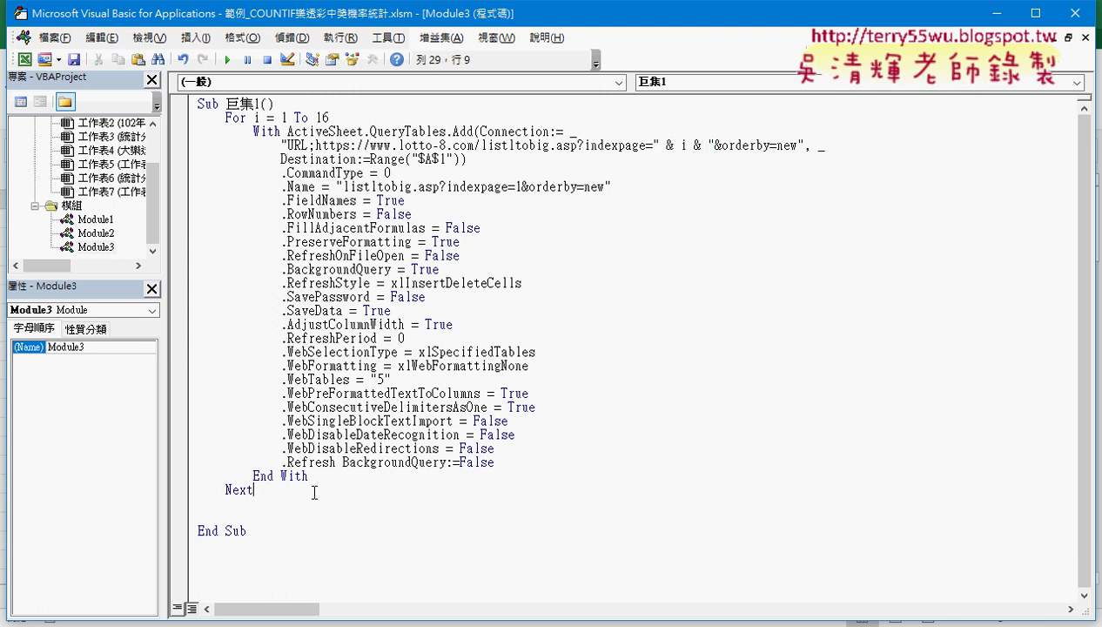
key(Delete)
key(Delete)
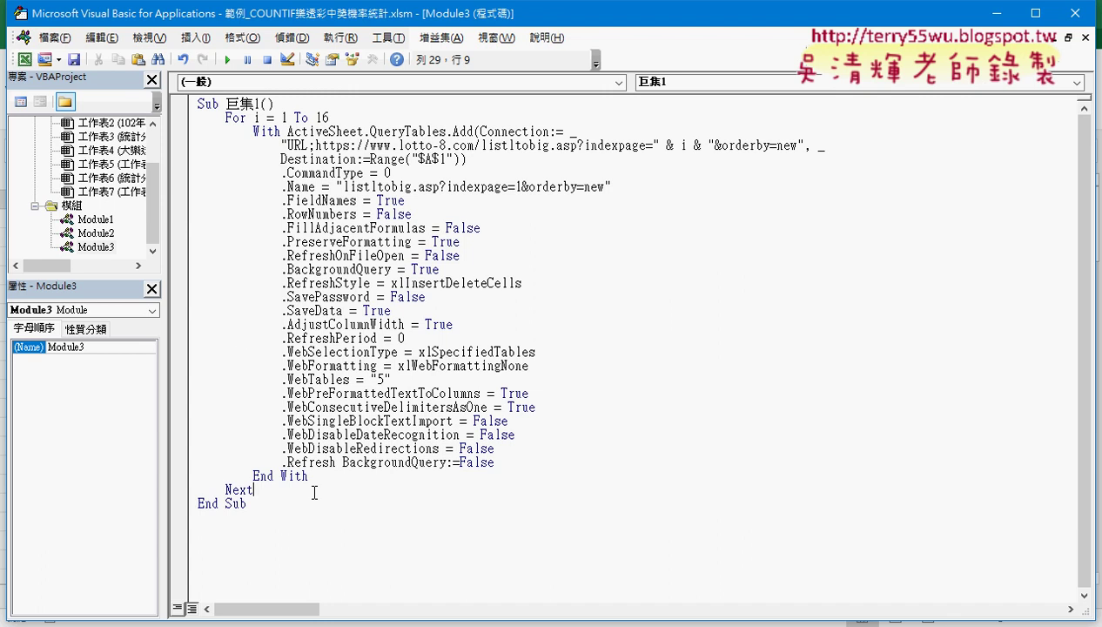
mouse_move(144, 16)
mouse_down()
mouse_move(308, 37)
mouse_move(290, 36)
mouse_up()
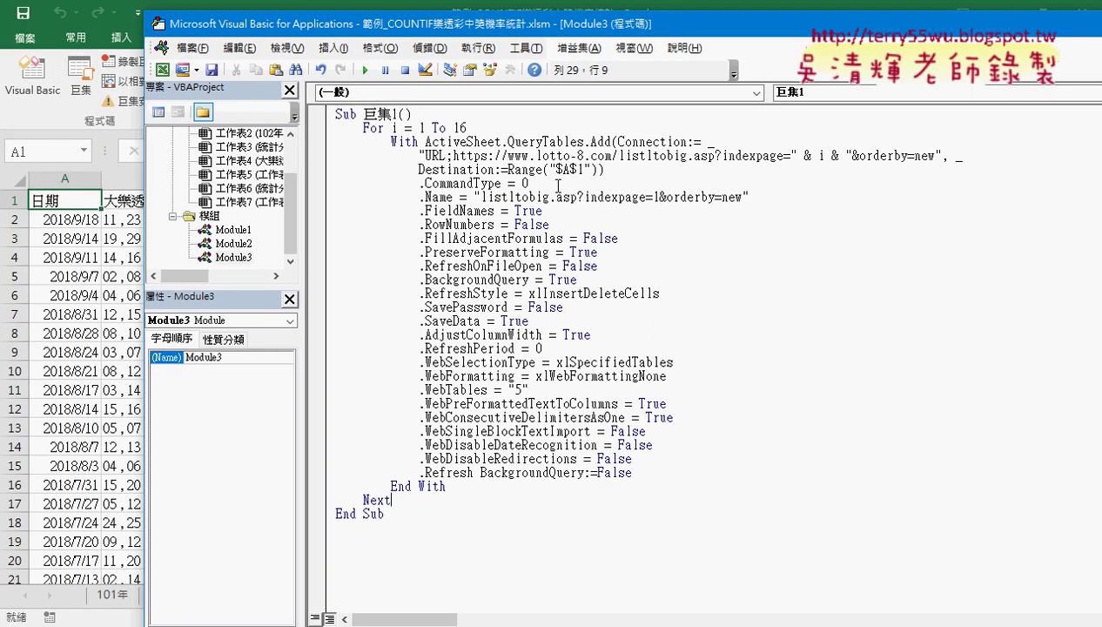
click(582, 169)
drag(419, 170, 494, 171)
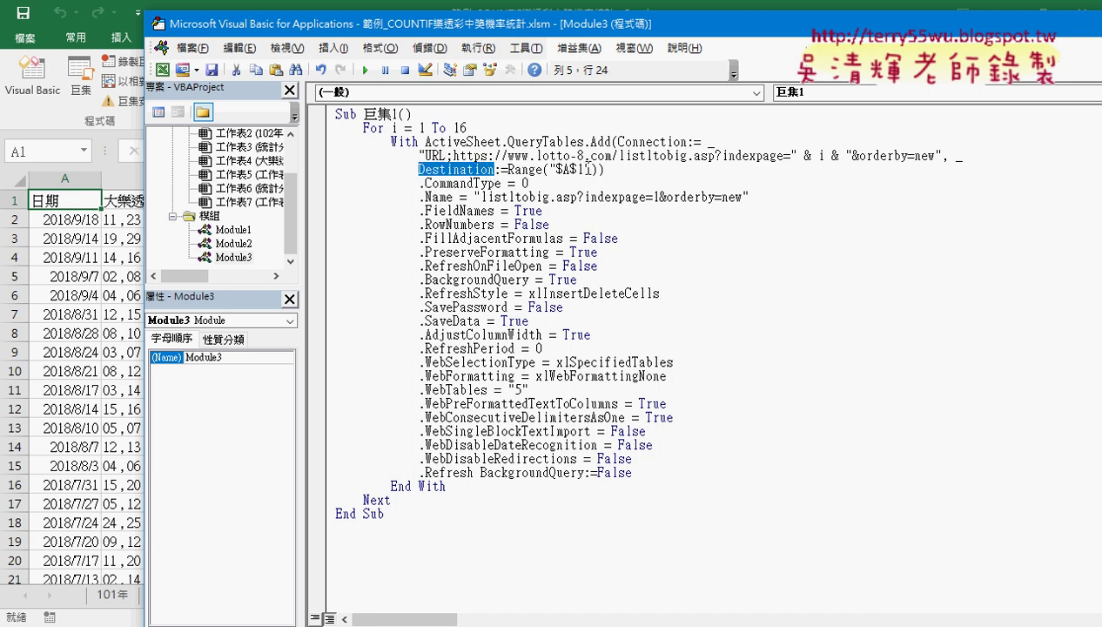
double_click(580, 169)
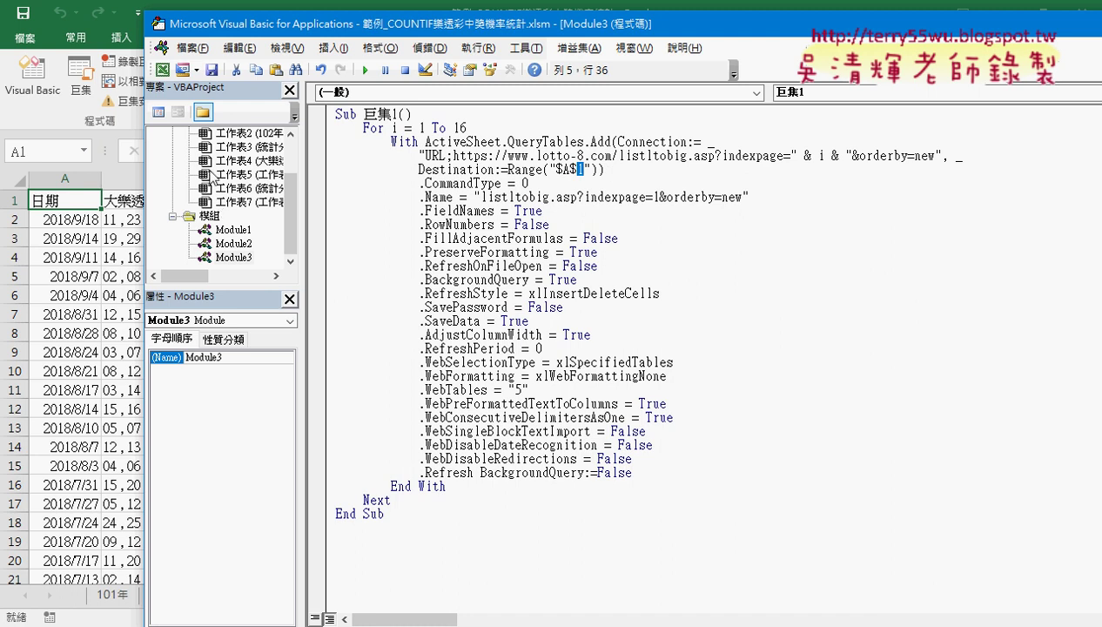
Insert the new blank sheet 工作表4 in Excel.
drag(367, 33, 512, 30)
click(205, 496)
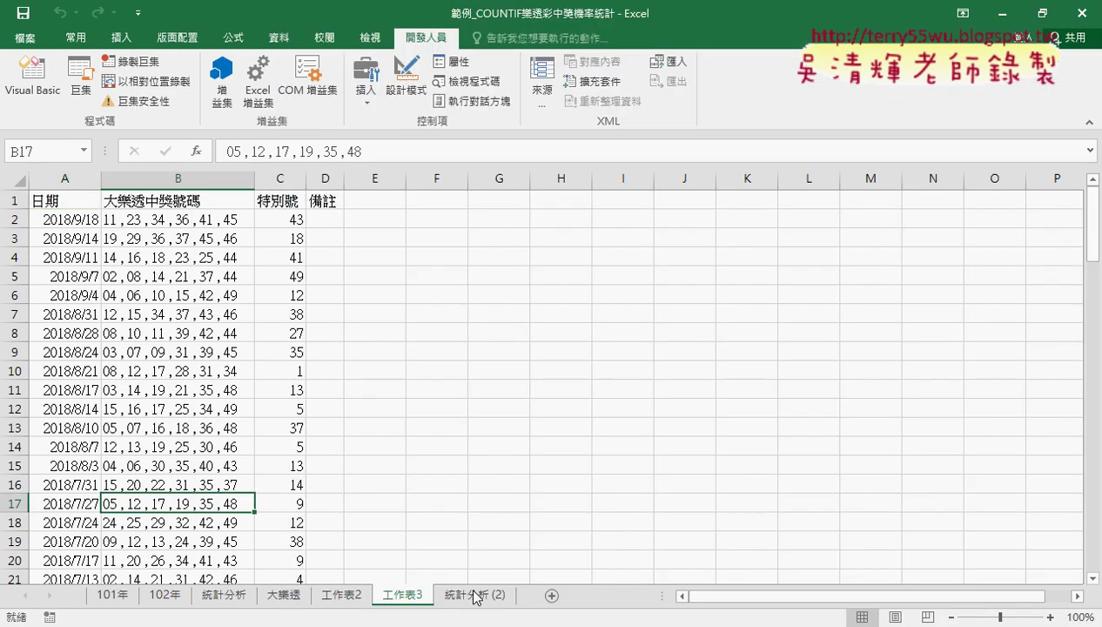
click(556, 601)
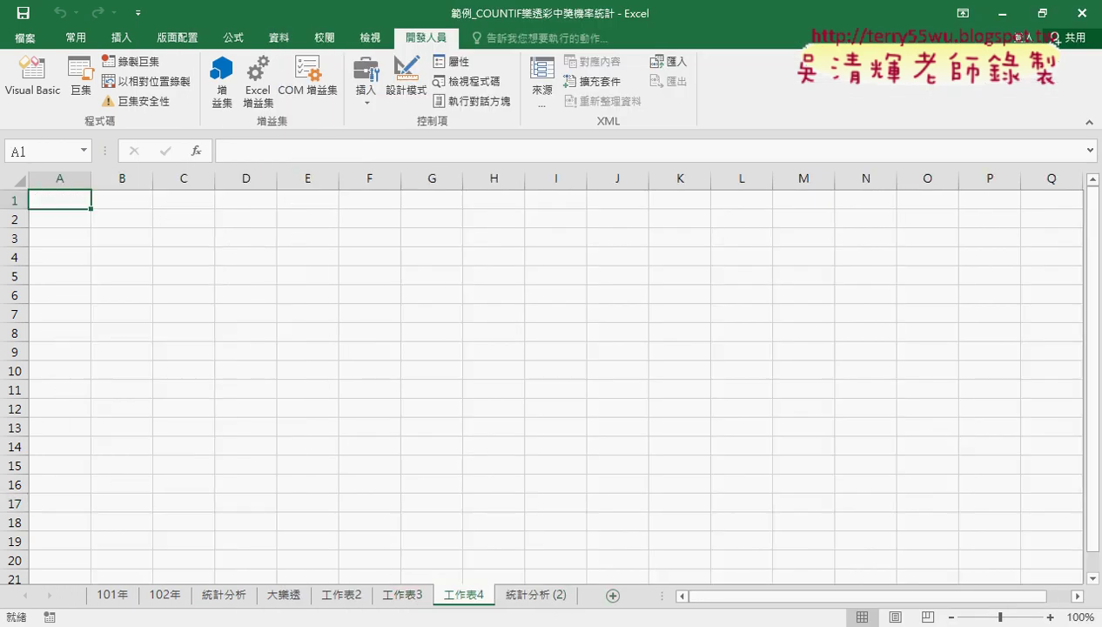
click(474, 522)
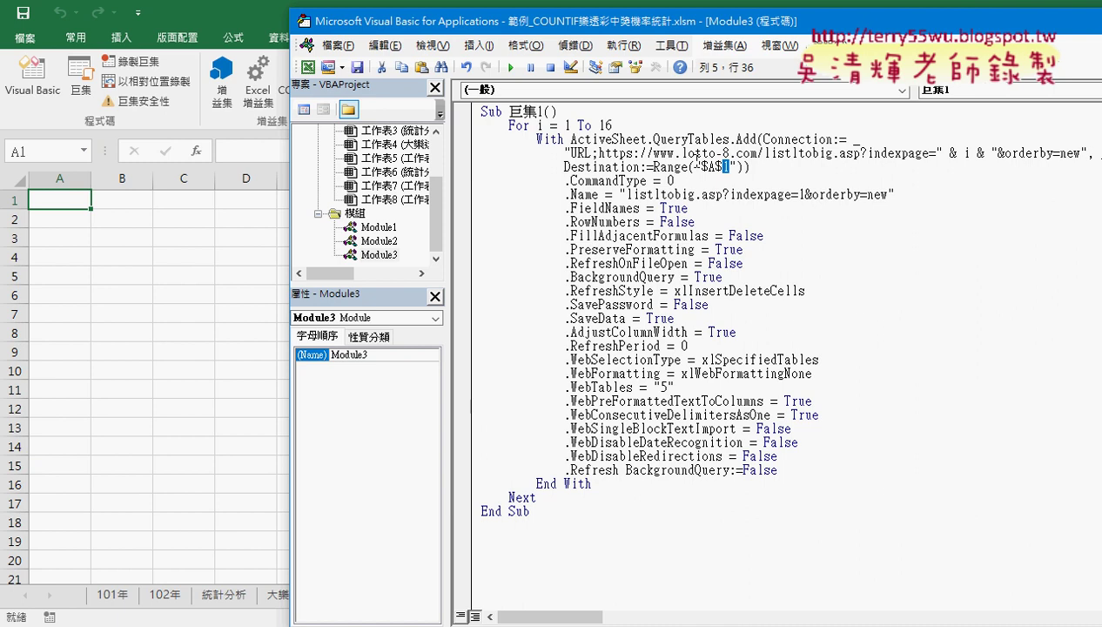
Comment out .CommandType = 0 with an apostrophe and run the loop macro.
drag(675, 180, 480, 183)
click(484, 179)
text(')
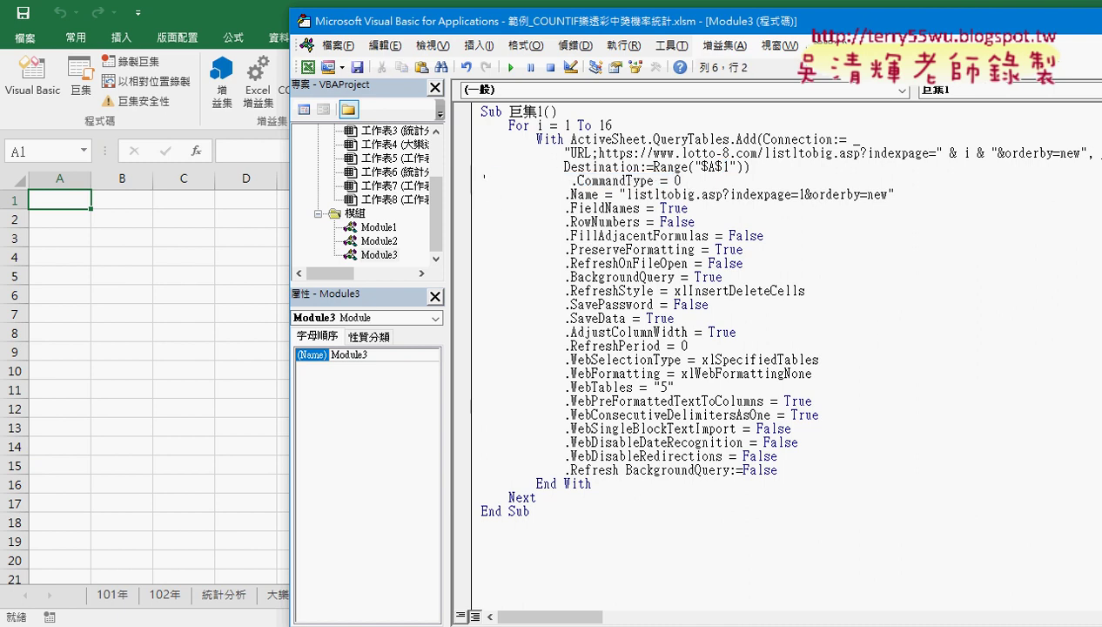
click(672, 166)
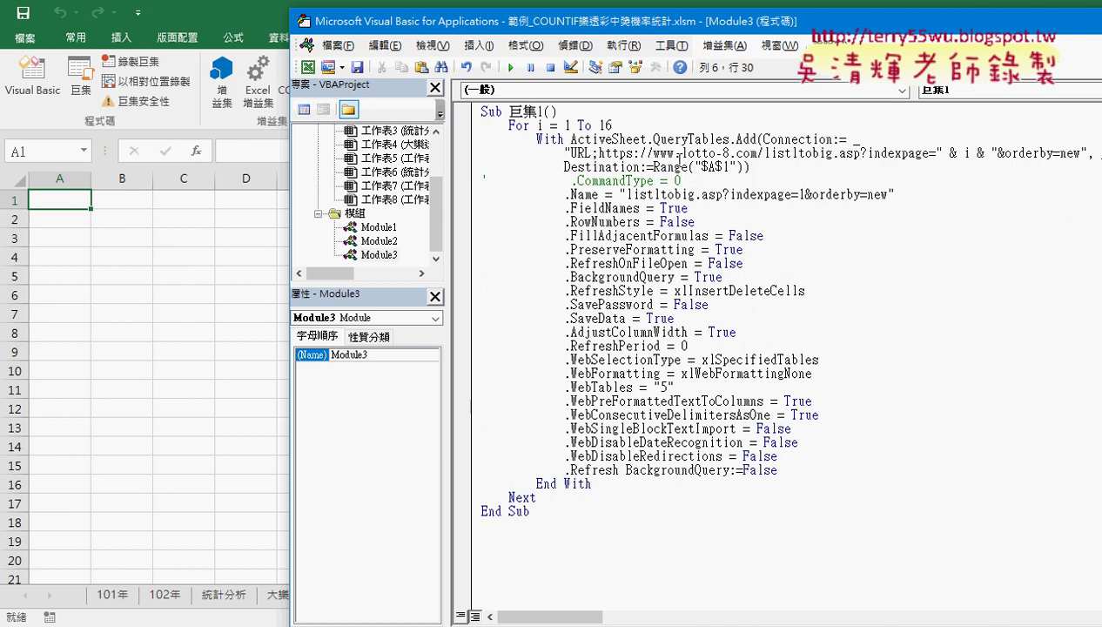
click(511, 67)
click(202, 298)
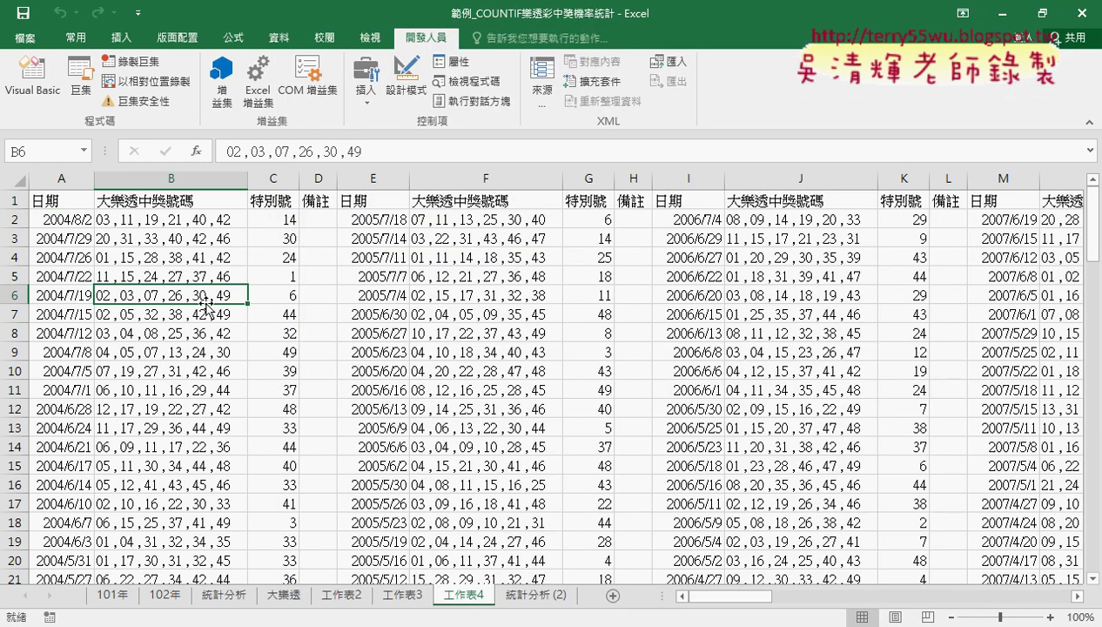
drag(702, 597, 1067, 615)
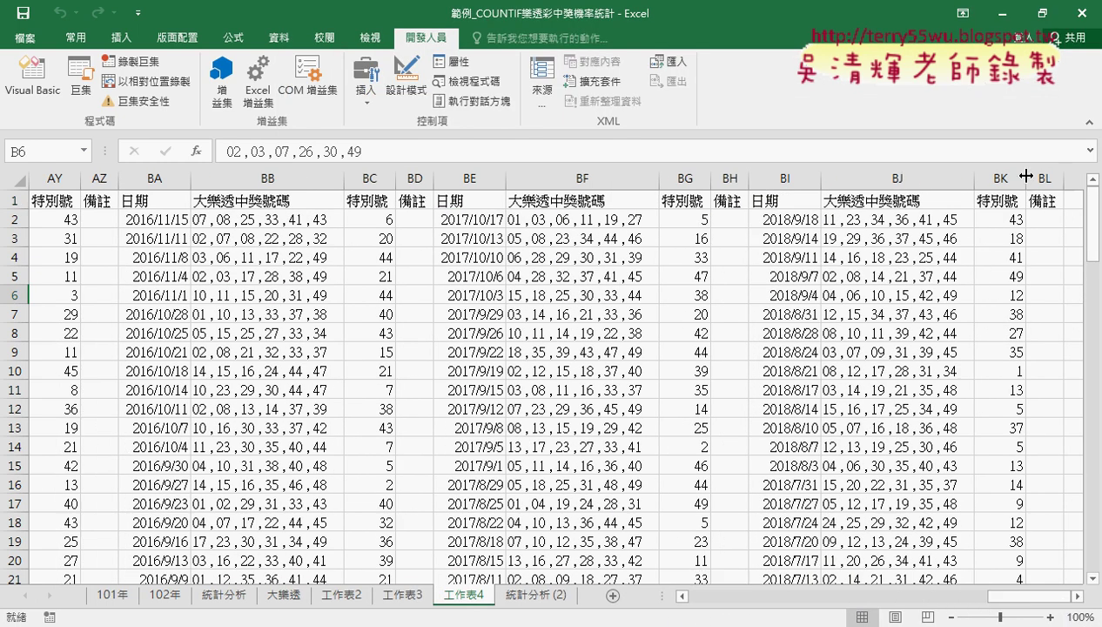
drag(1010, 177, 482, 180)
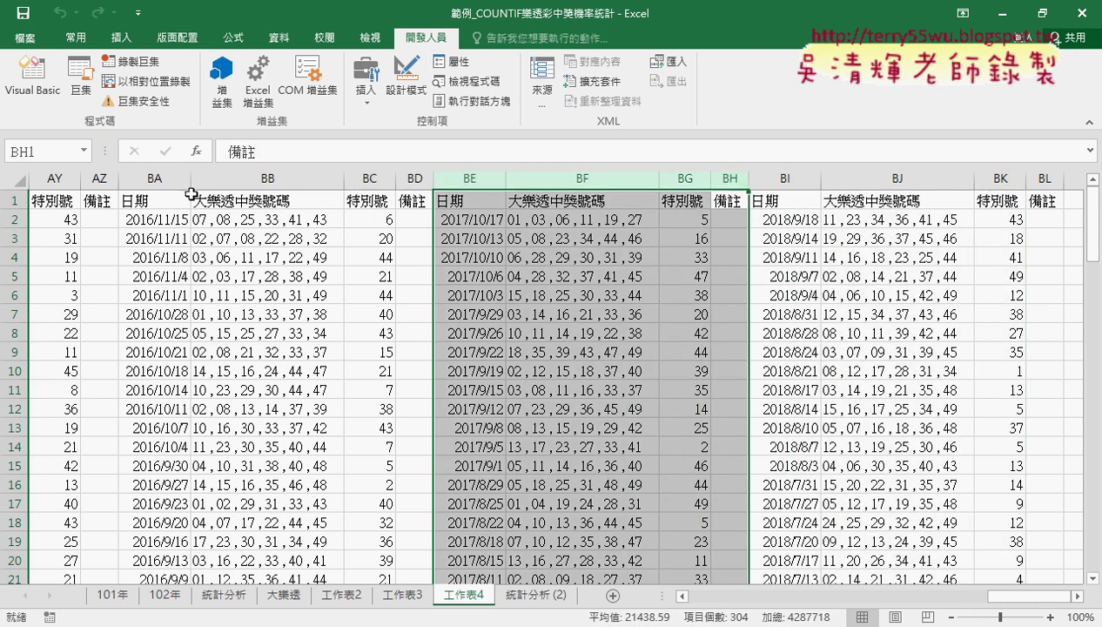
drag(1010, 597, 710, 596)
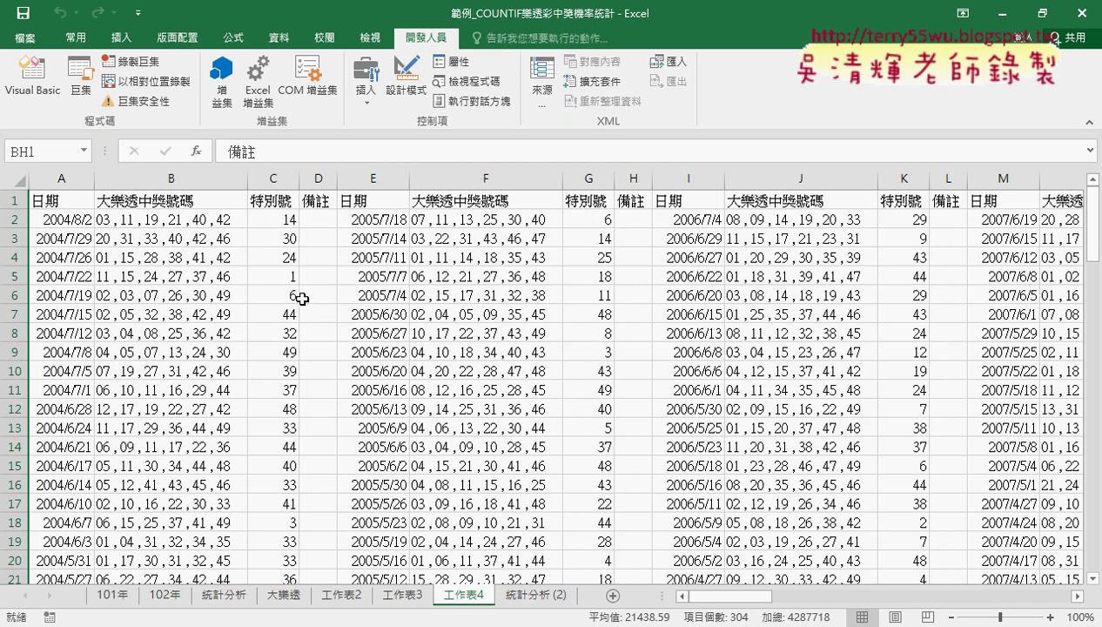
click(613, 595)
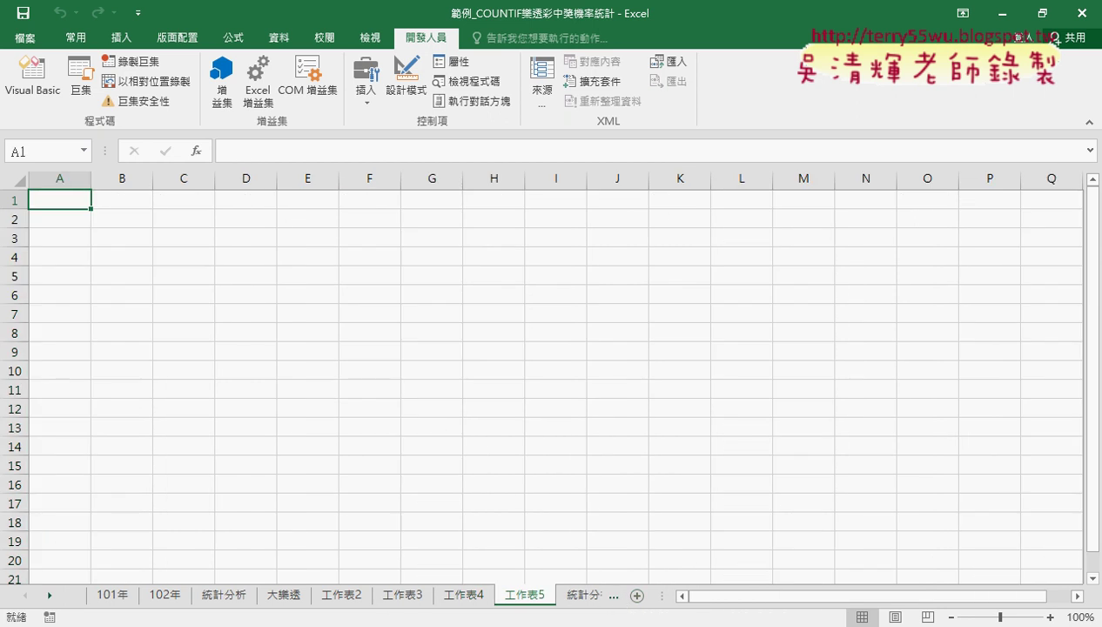
Switch to the VBA editor and inspect the For i = 1 To 16 line and $A$1 destination.
click(359, 625)
click(458, 565)
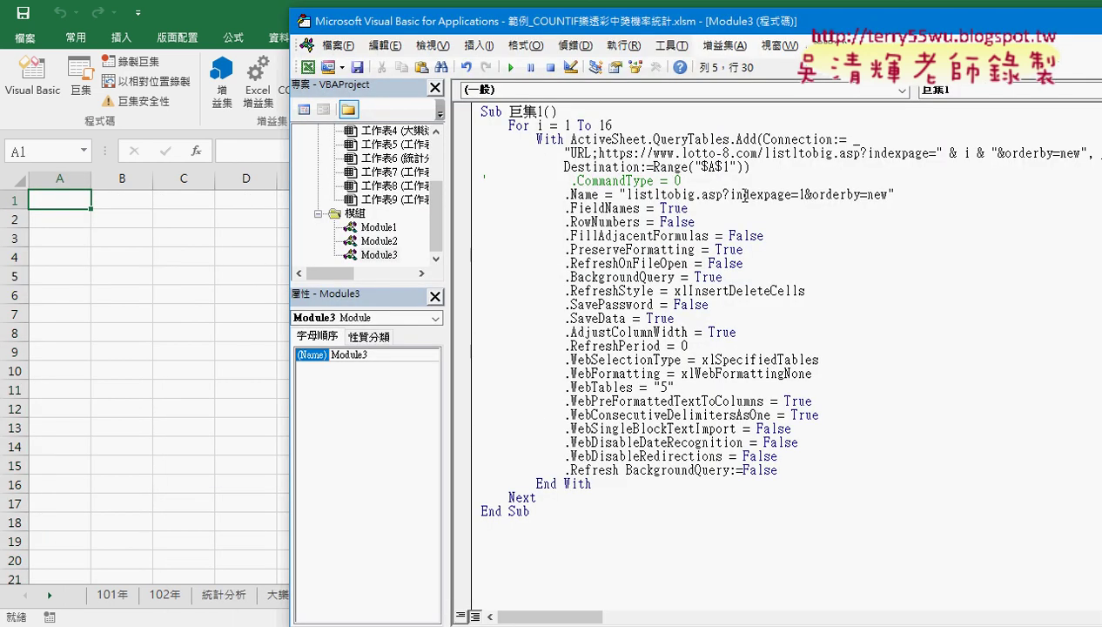
click(728, 167)
drag(730, 166, 722, 166)
drag(614, 125, 481, 126)
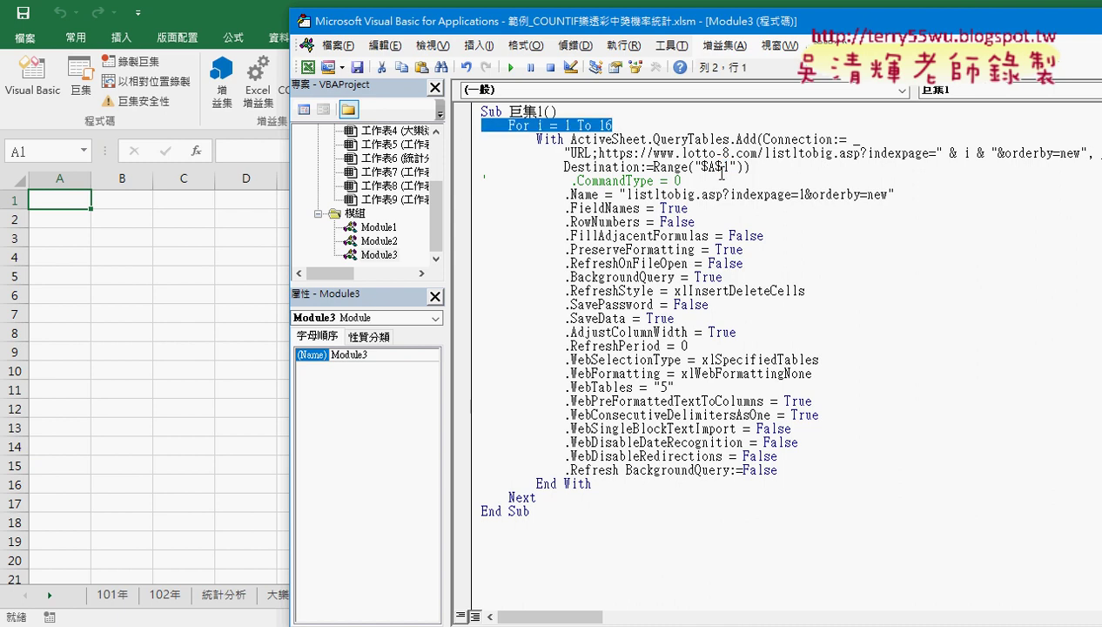
drag(722, 166, 730, 166)
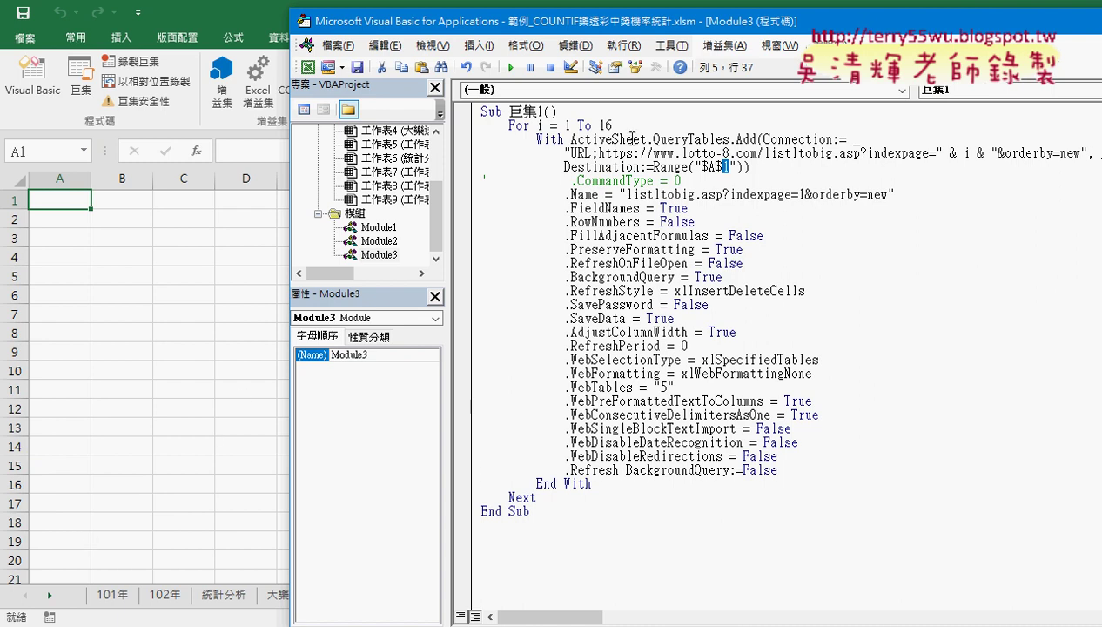
Add an indented line beneath For i = 1 To 16 and type 'if i=1 then'.
click(633, 127)
key(Return)
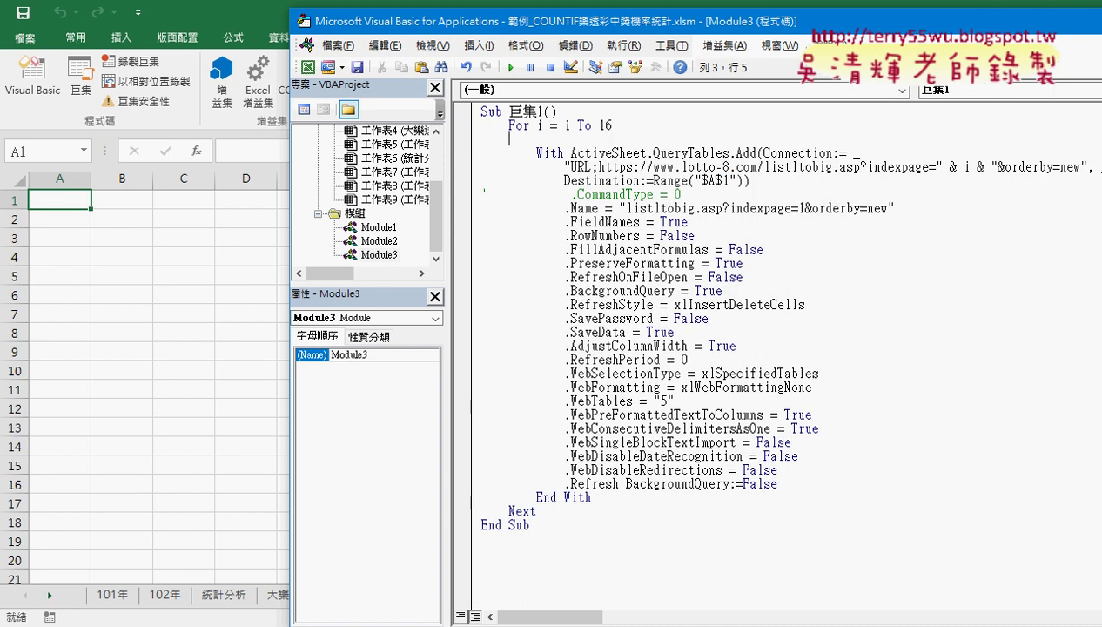
double_click(724, 180)
key(Tab)
drag(612, 125, 508, 128)
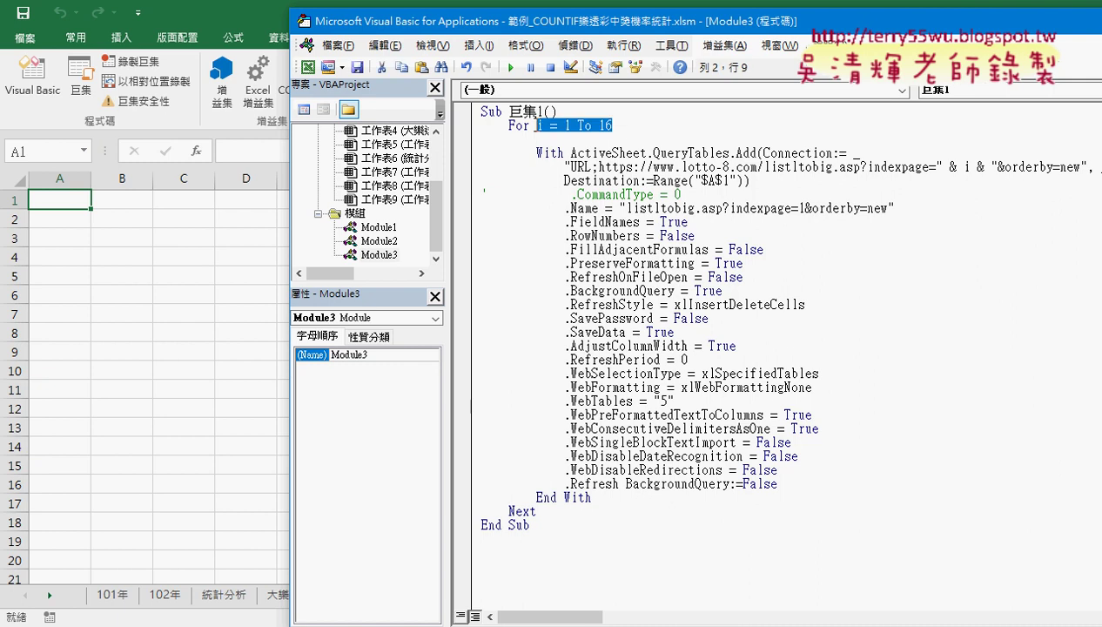
click(616, 139)
text(i)
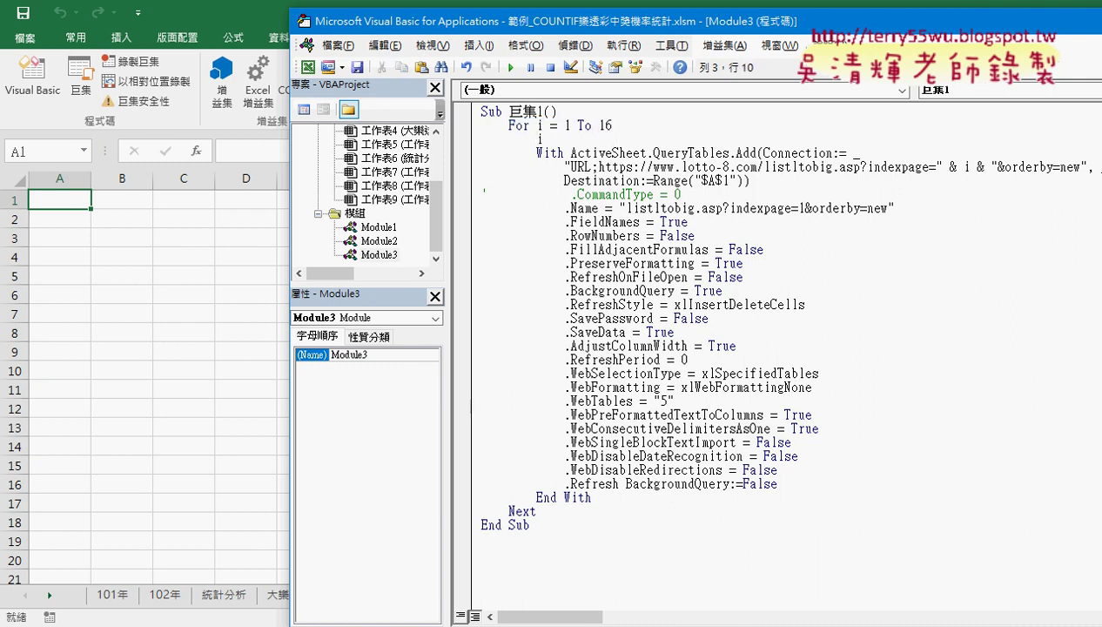
text(If )
text(i=)
text(1 t)
text(hen)
Add 'Else' and 'End If' lines below the If i = 1 Then line.
key(Return)
key(Return)
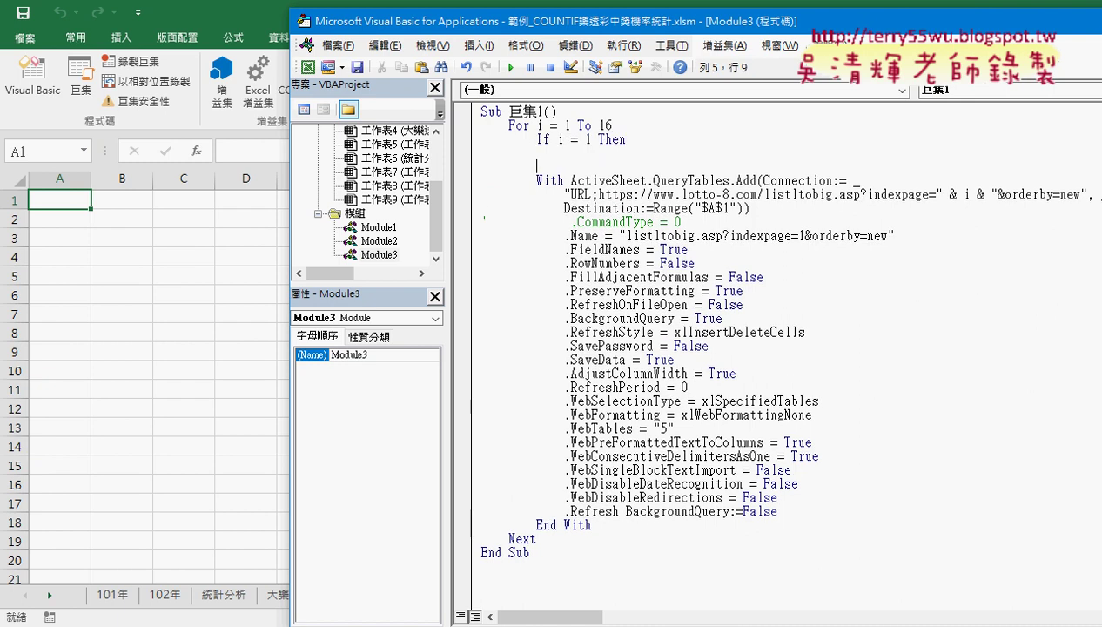
text(el)
text(se)
key(Return)
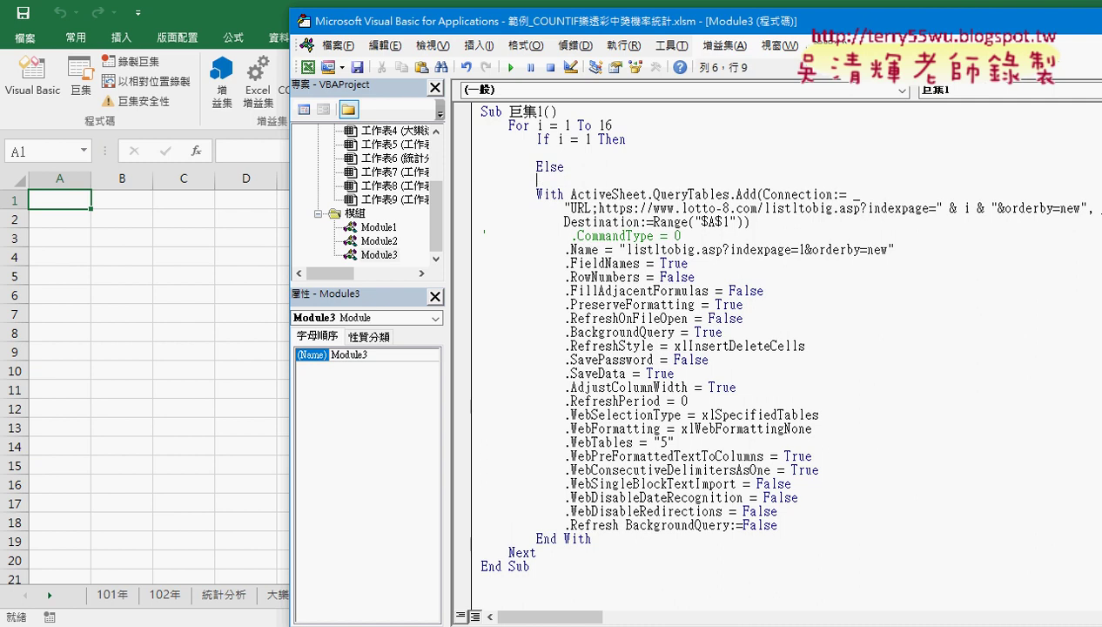
key(Return)
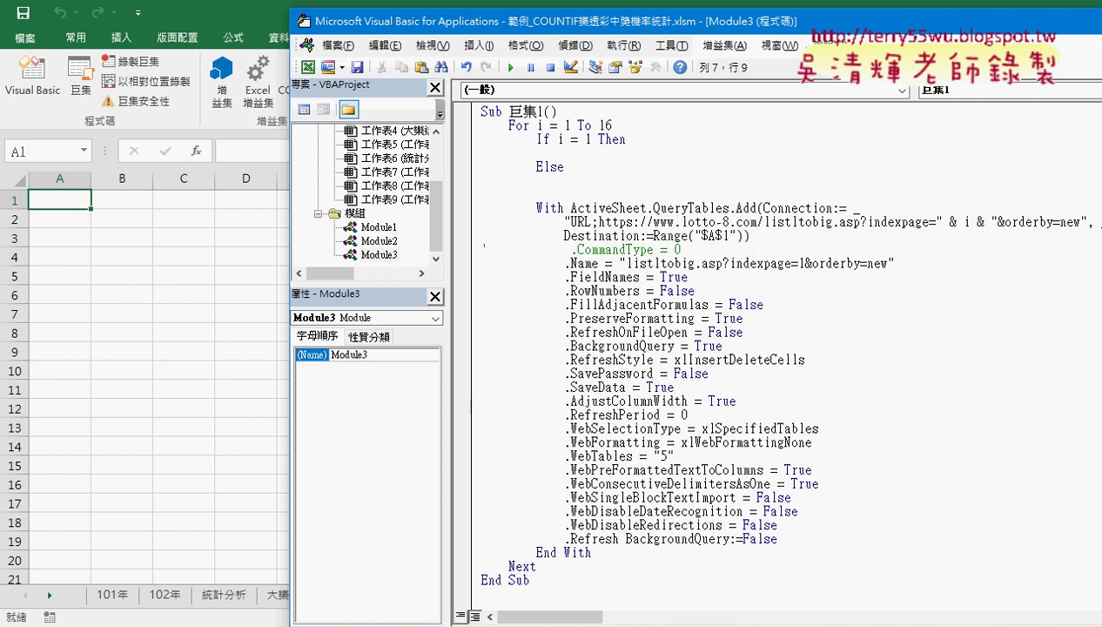
text(end )
text(if)
Put an indented r = 1 in the If branch and begin r = Range("A1").End( under Else.
key(Up)
key(Up)
key(Up)
key(Tab)
text(r )
text(= 1)
key(Down)
key(Down)
key(Tab)
text(r)
text(=r)
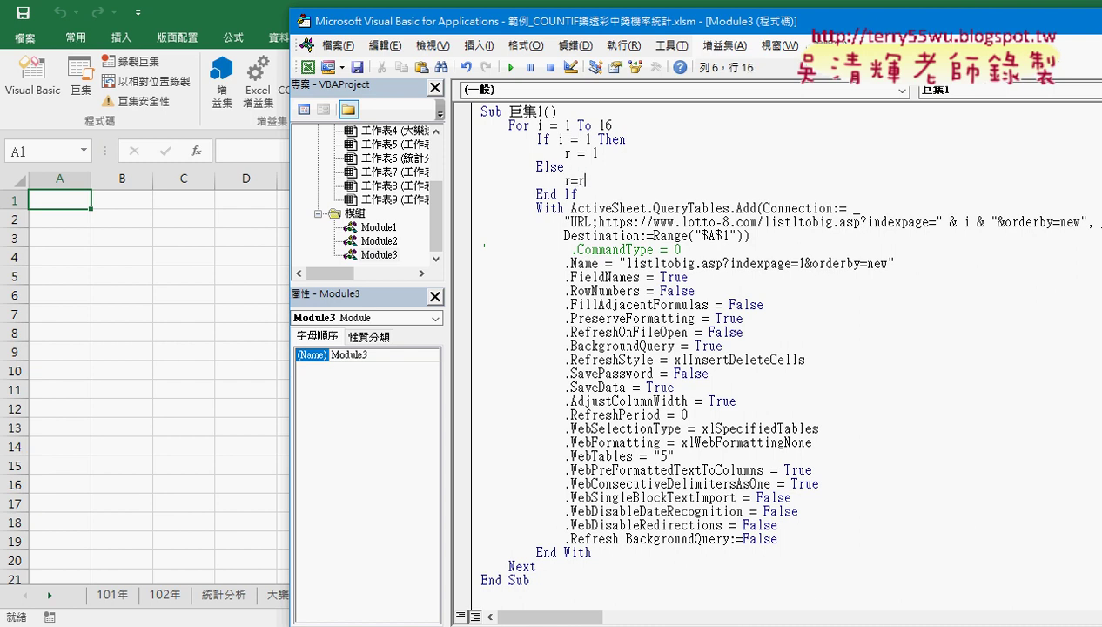
text(ang)
text(e()
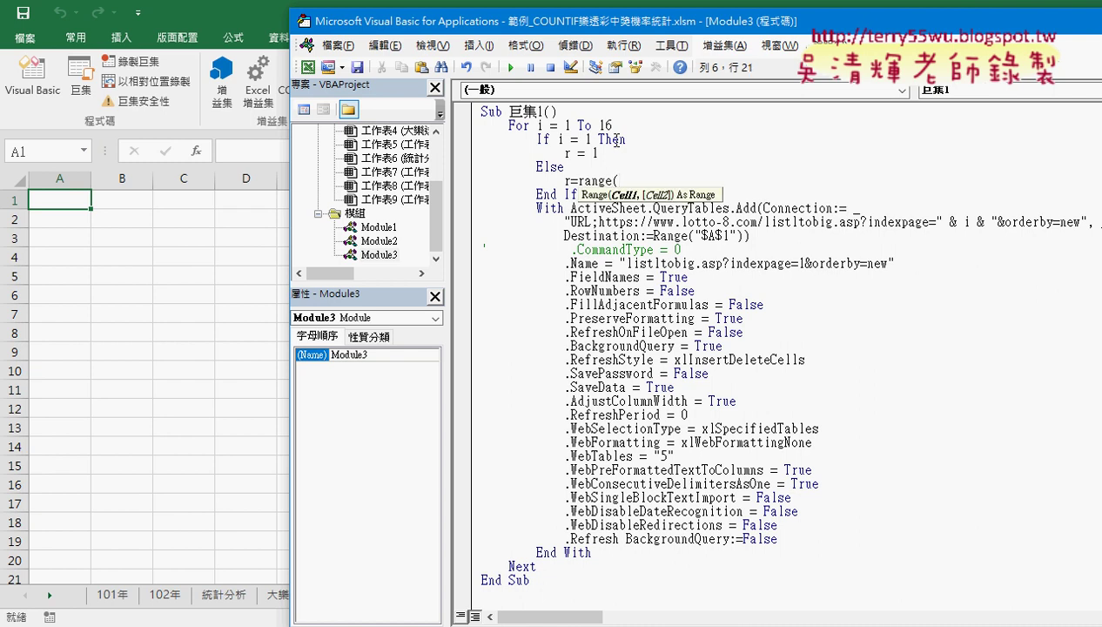
text("A1)
text(").)
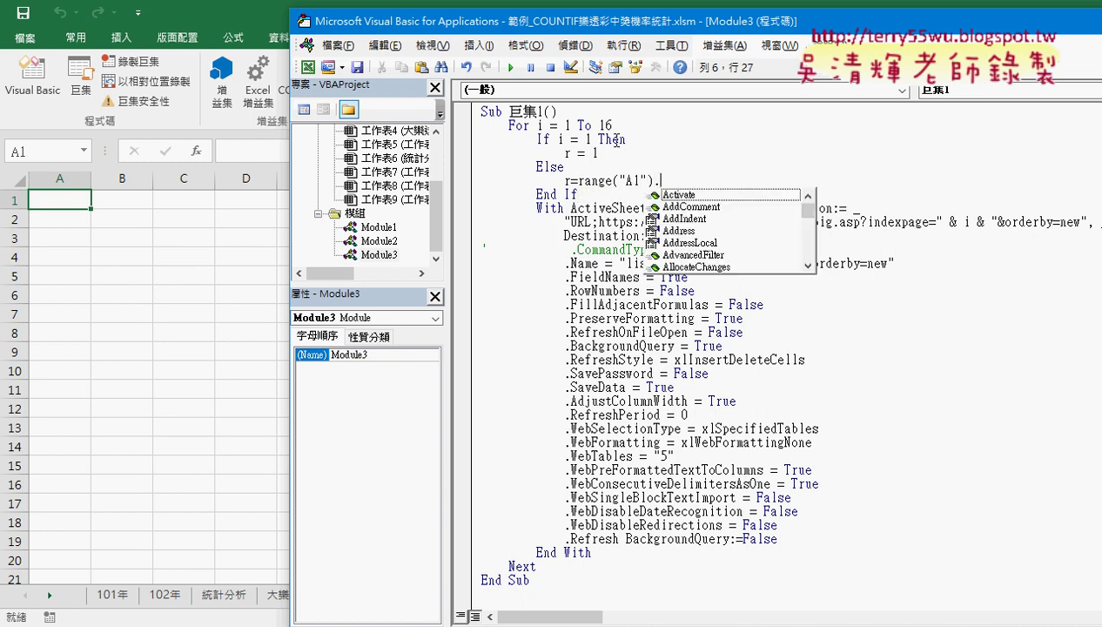
text(End )
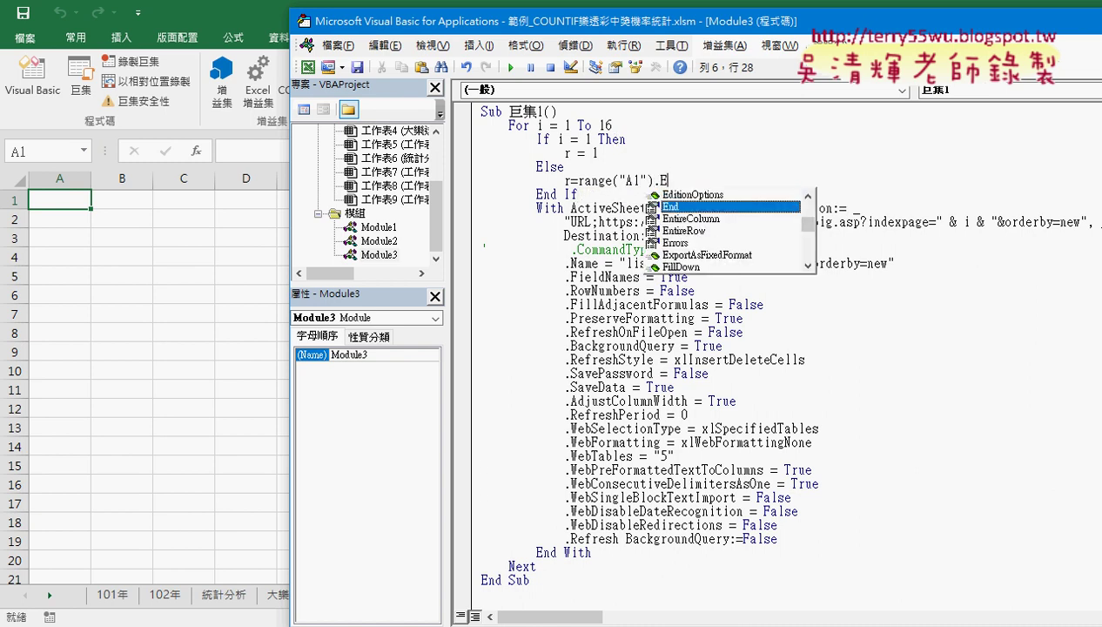
text(()
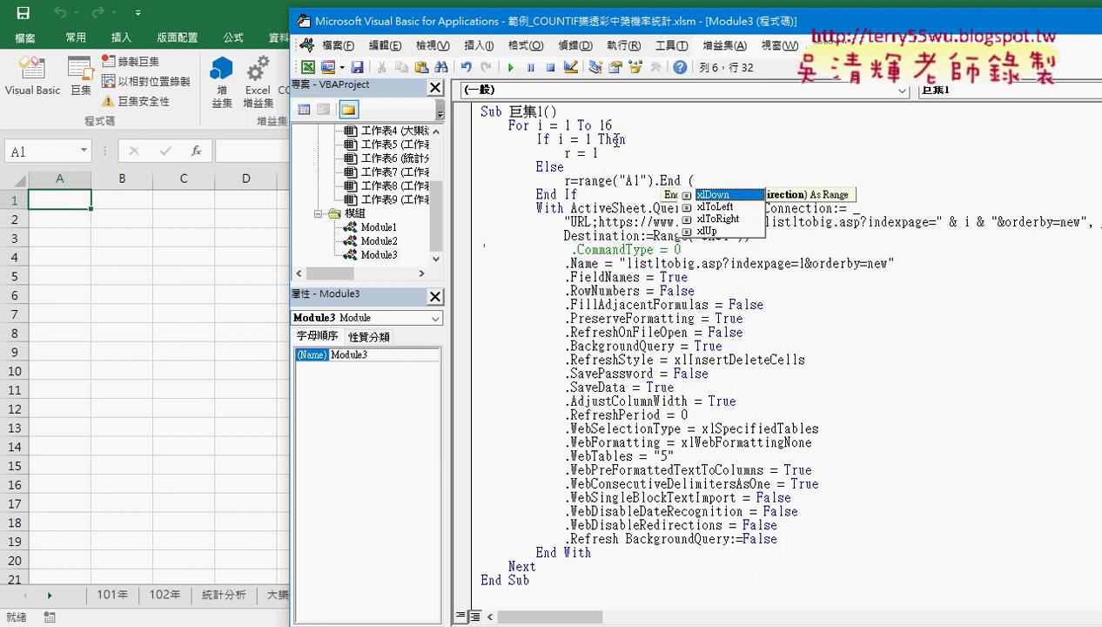
Complete the Else line as r = Range("A1").End(xlDown).Row + 1.
key(Tab)
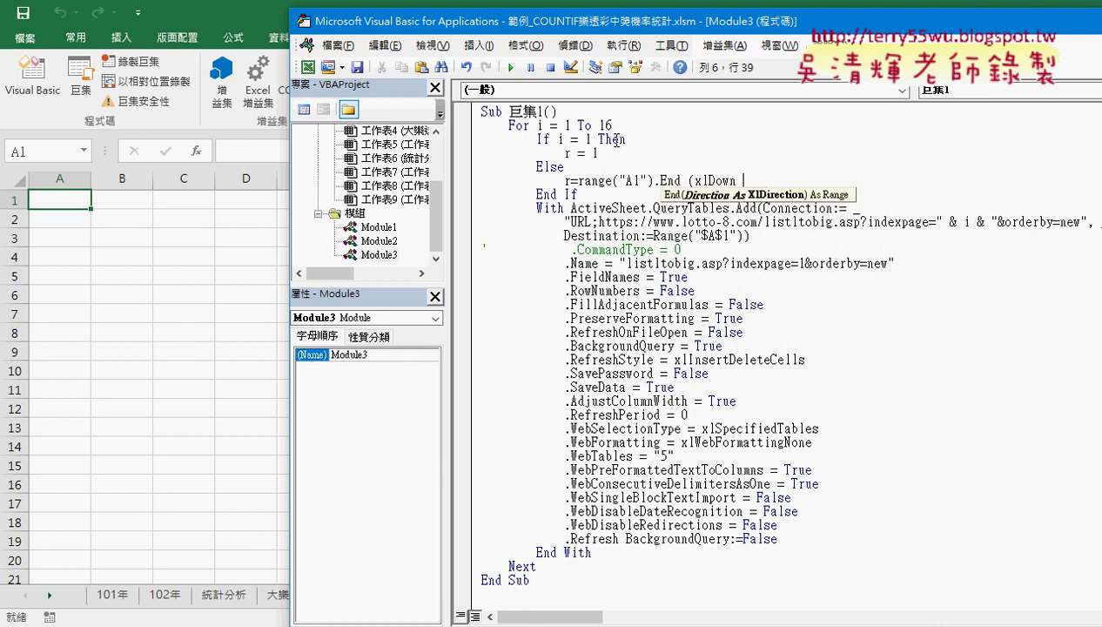
text().)
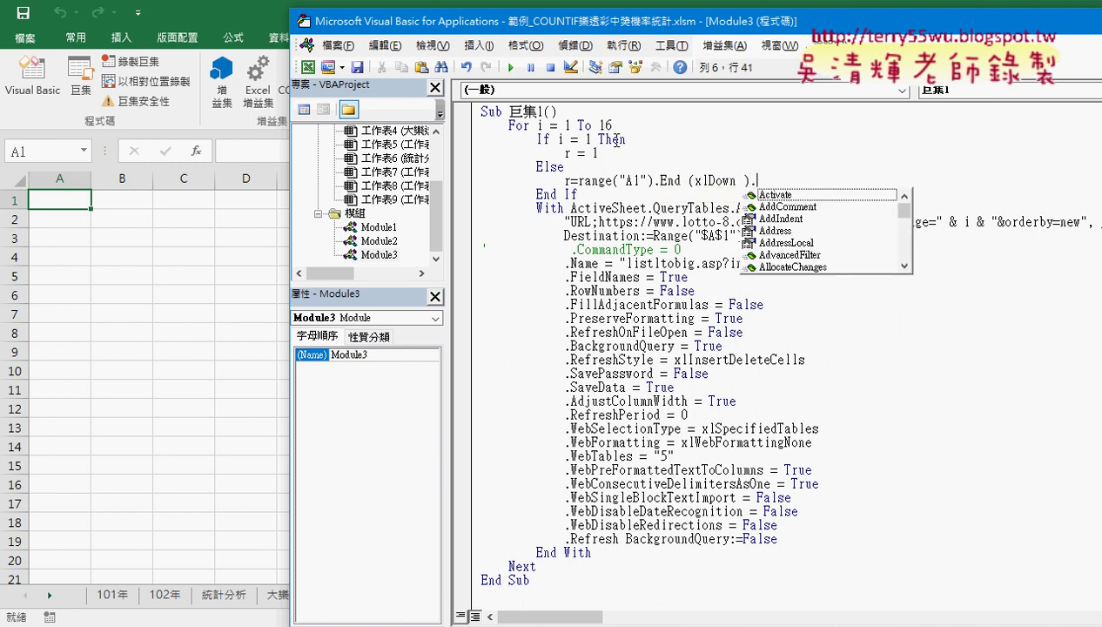
text(row)
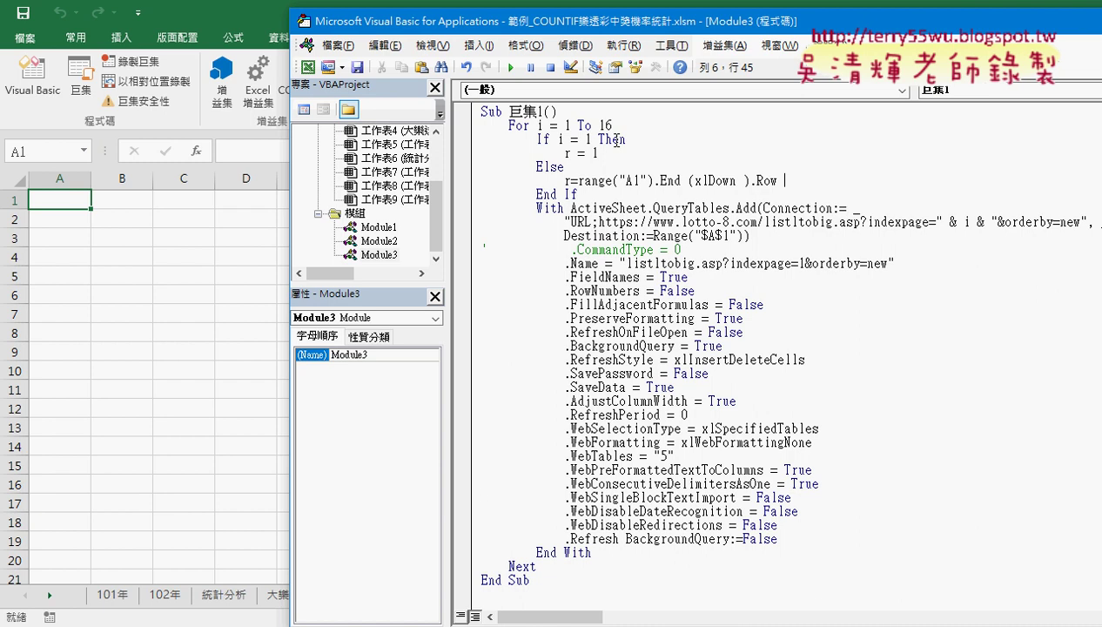
text( + 1)
click(800, 180)
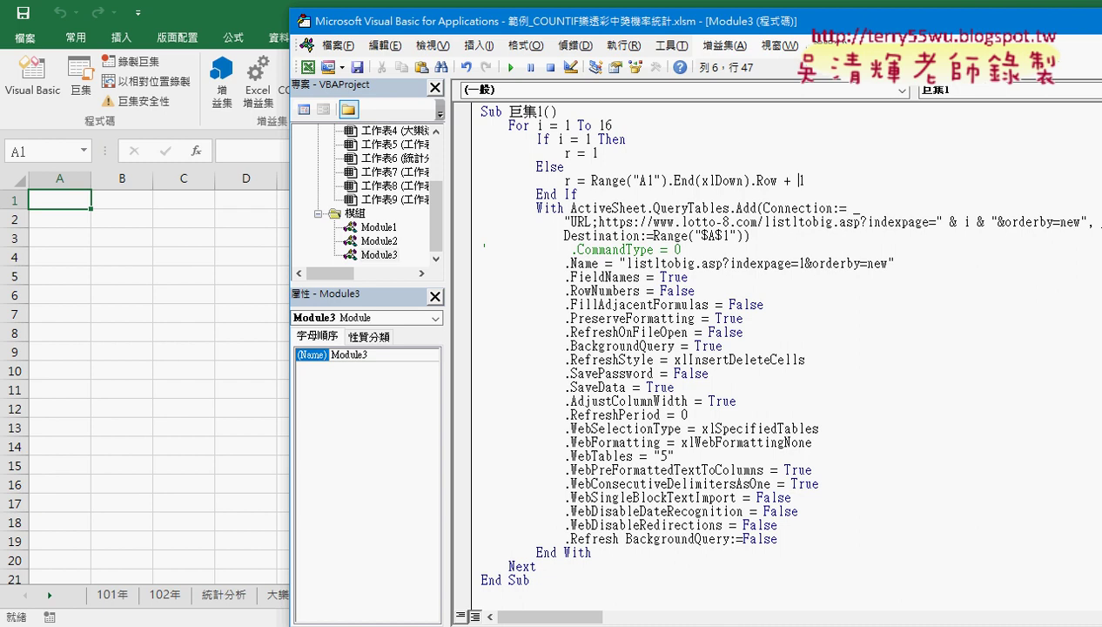
Change the query destination from Range("$A$1") to Range("$A$" & r).
key(Down)
key(Down)
key(Down)
key(Left)
key(Left)
key(Left)
key(shift+Right)
key(Delete)
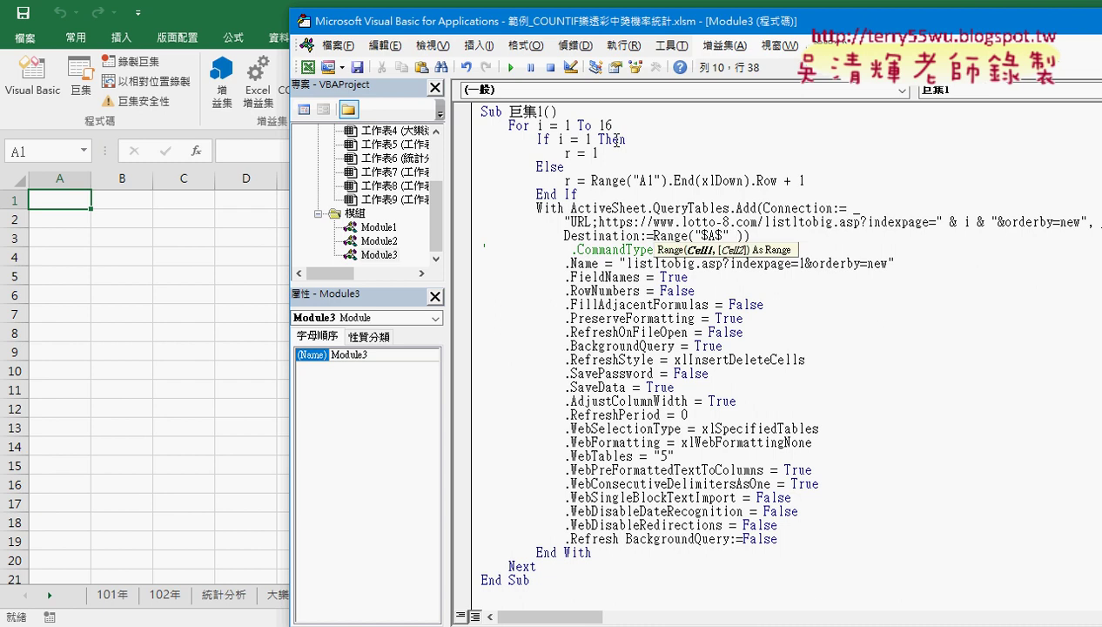
text(& r)
key(Down)
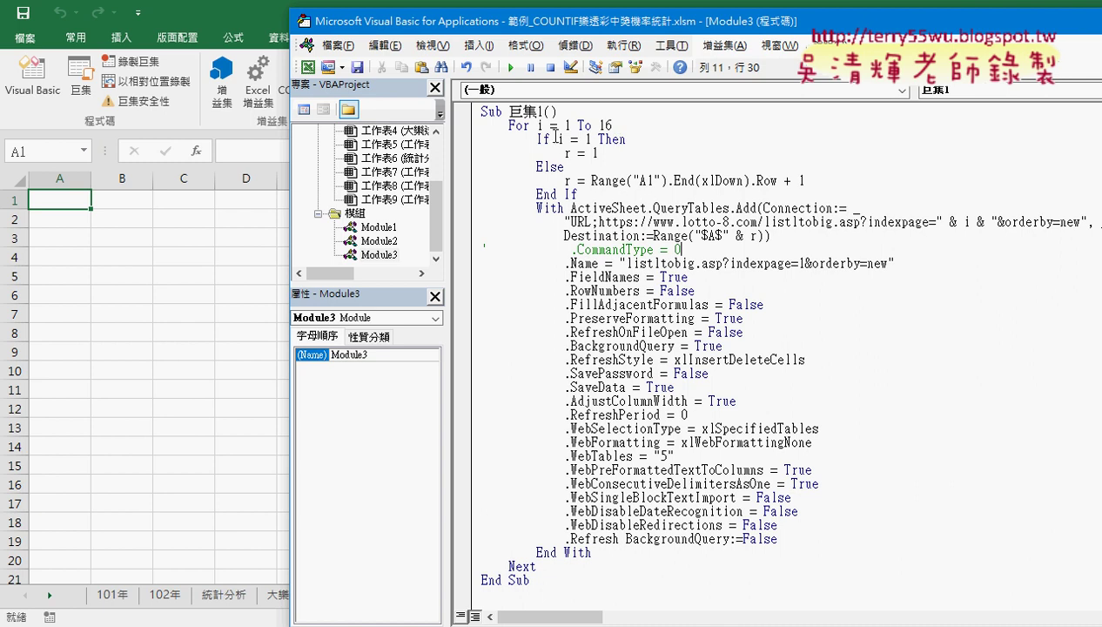
double_click(526, 111)
click(550, 208)
Set a breakpoint on If i = 1 Then, run with F5, and step with F8 to the .Refresh line.
click(465, 142)
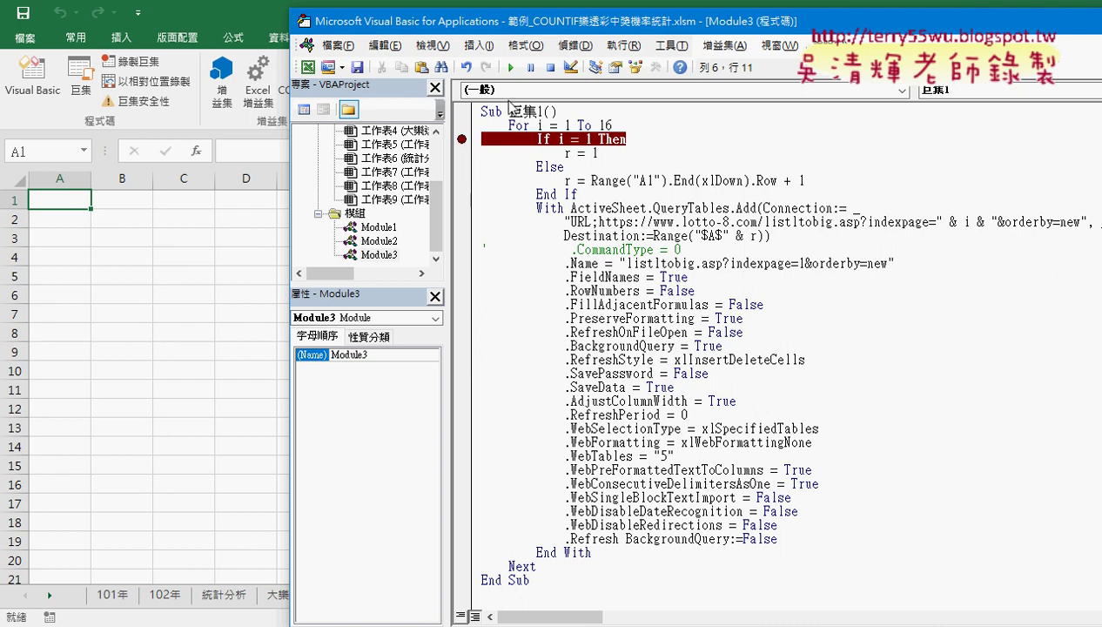
key(F5)
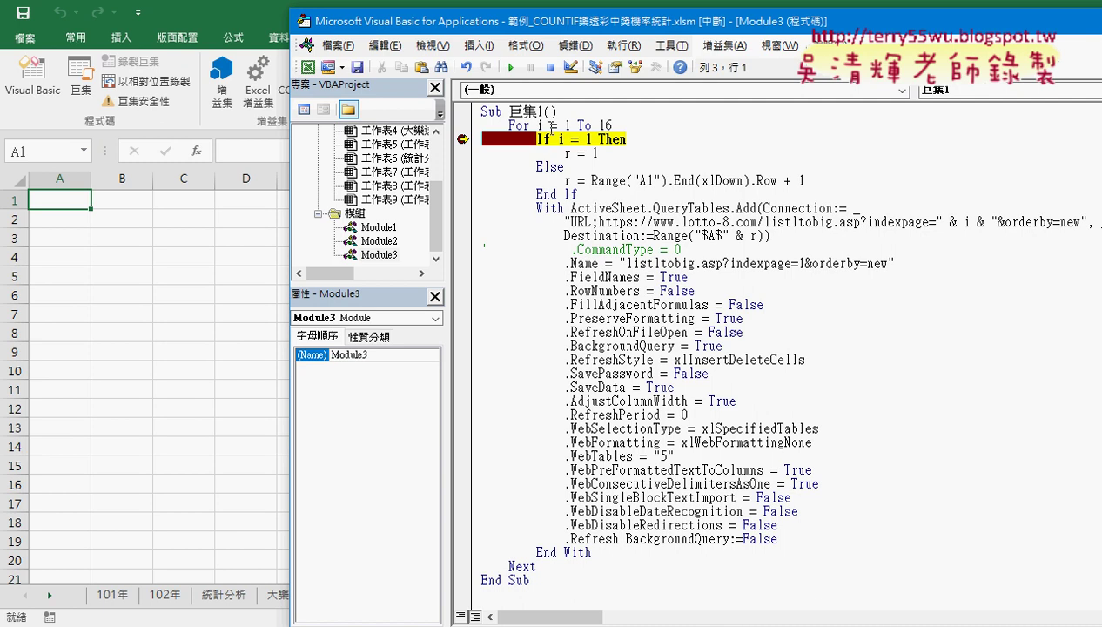
key(F8)
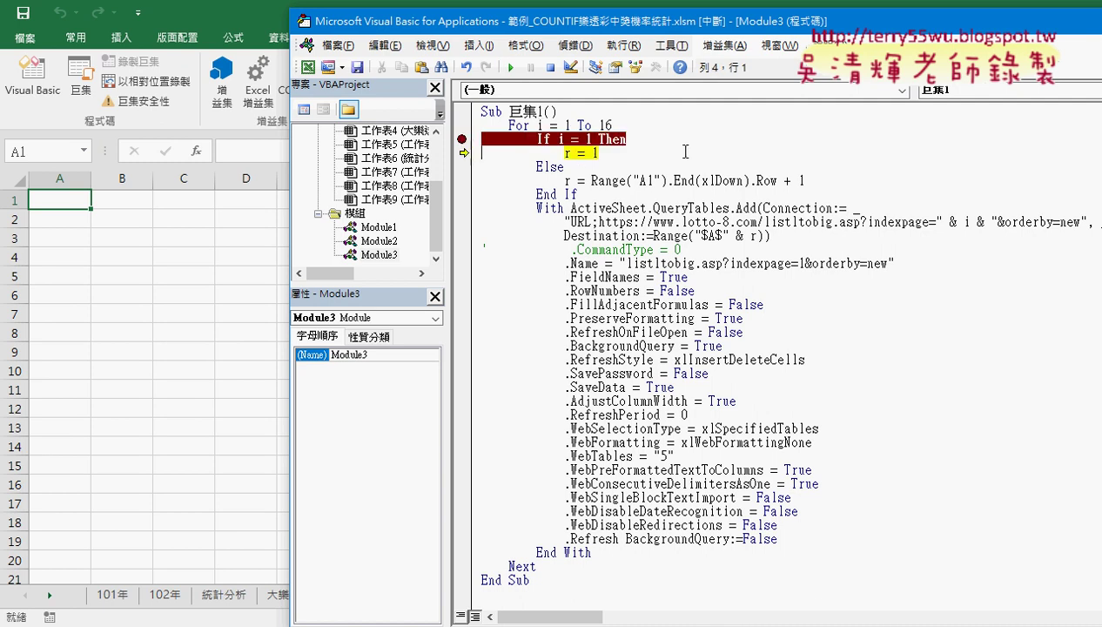
key(F8)
key(F8)
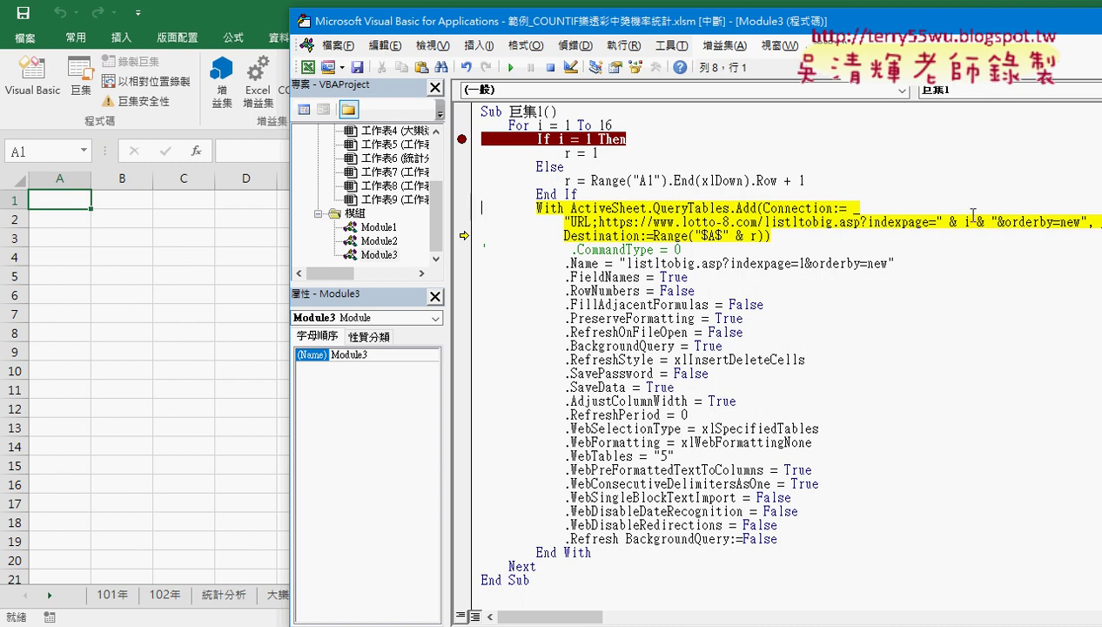
mouse_move(966, 222)
mouse_move(755, 236)
key(F8)
key(F8)
key(F8)
key(F8)
key(F8)
key(F8)
key(F8)
key(F8)
key(F8)
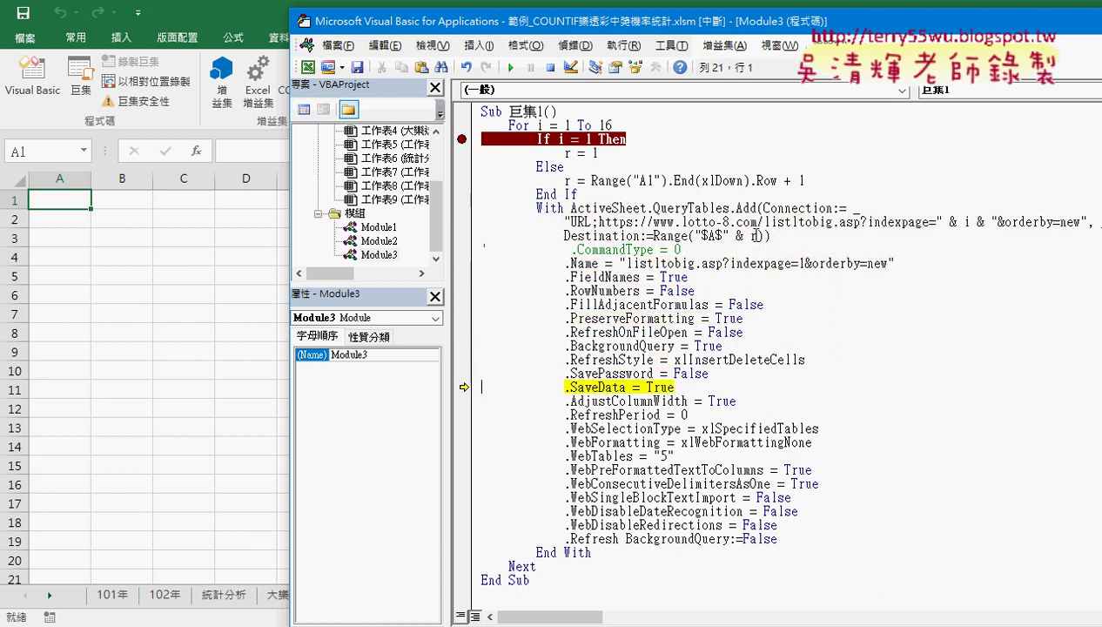
key(F8)
key(F8)
key(F8)
key(F8)
key(F8)
key(F8)
key(F8)
key(F8)
key(F8)
key(F8)
key(F8)
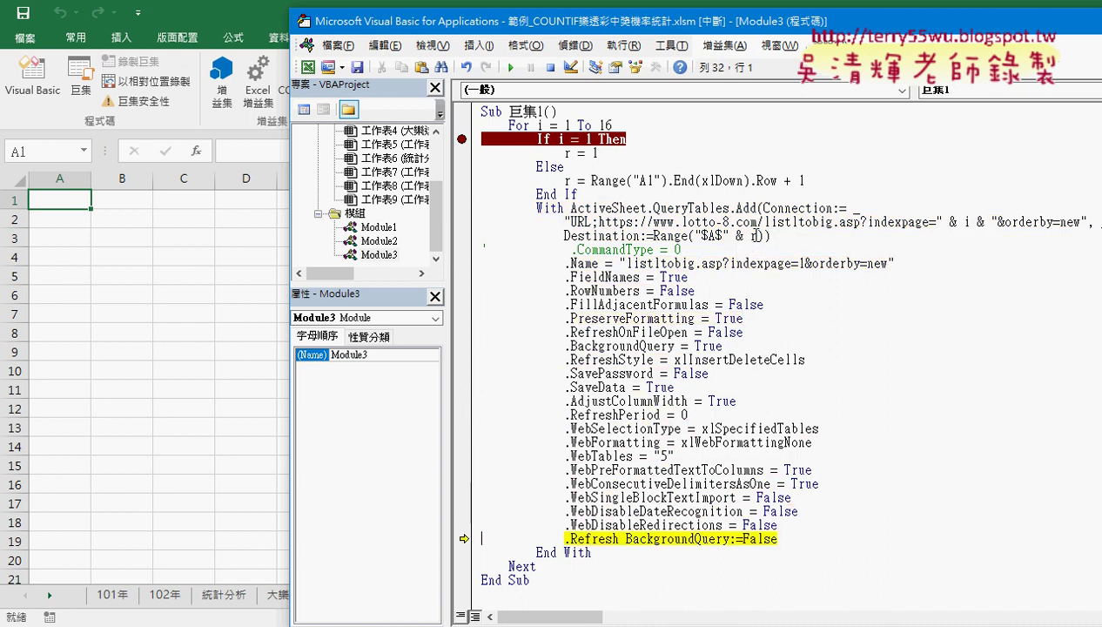
key(F8)
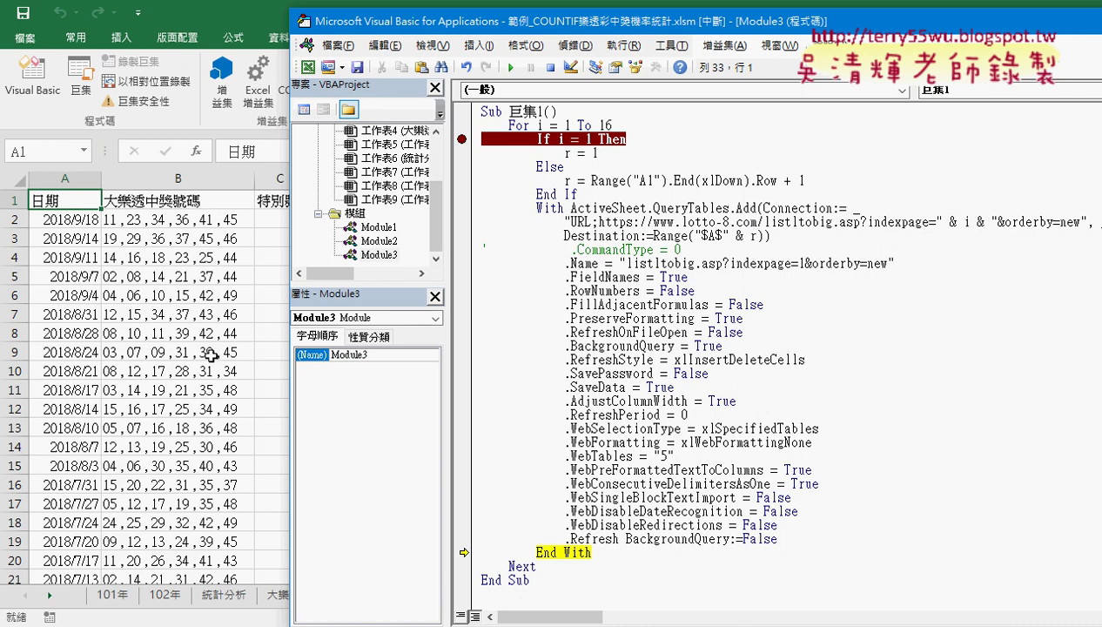
Confirm on the sheet that the draws end at row 101 and select A102.
click(78, 426)
scroll(79, 425, down, 6)
scroll(80, 425, down, 5)
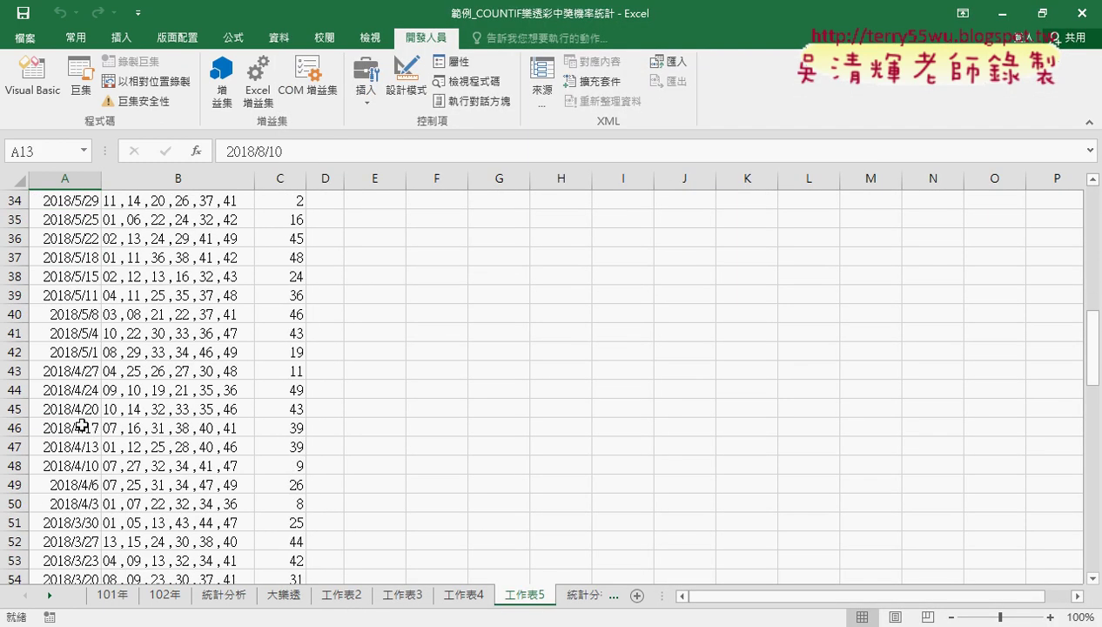
scroll(83, 425, down, 2)
key(ctrl+Down)
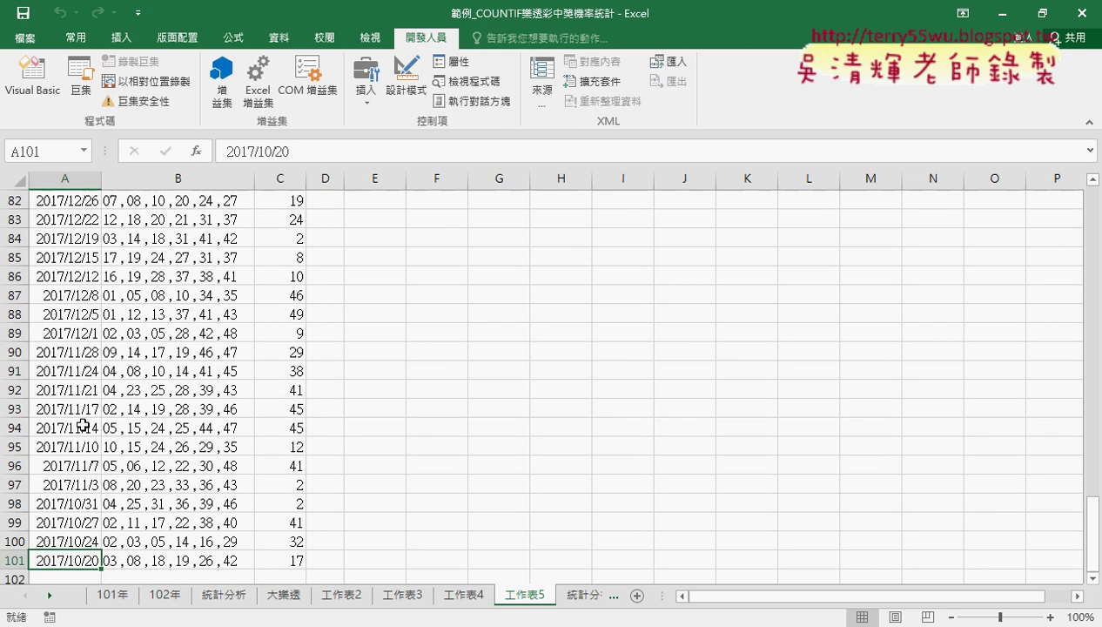
scroll(83, 422, down, 3)
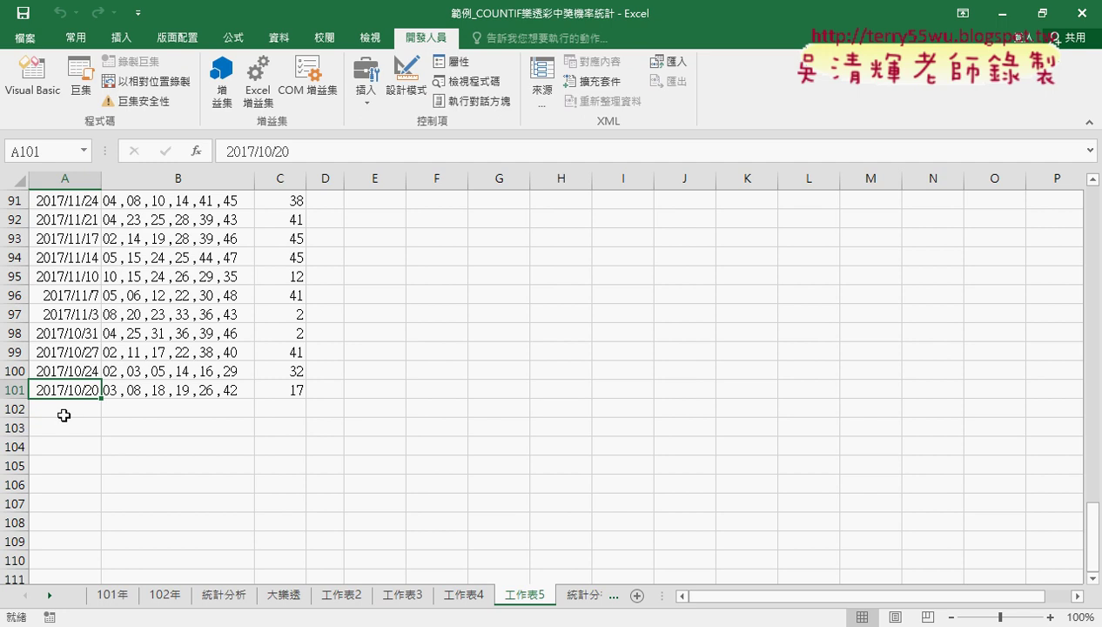
click(77, 409)
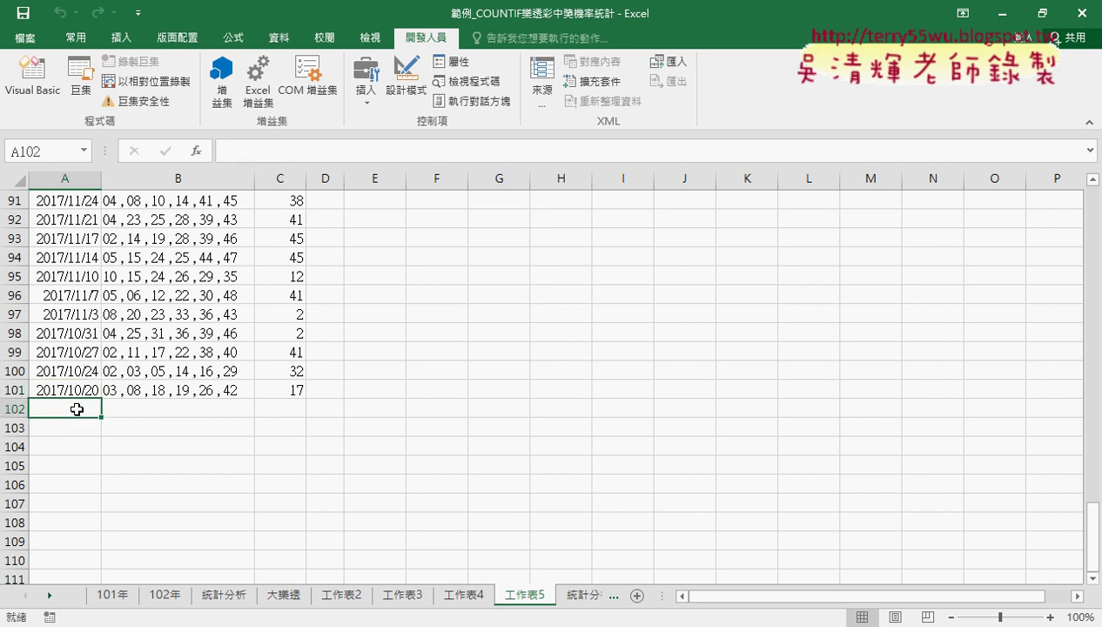
Return to the paused macro and step it back to the If i = 1 check.
mouse_move(348, 623)
click(460, 582)
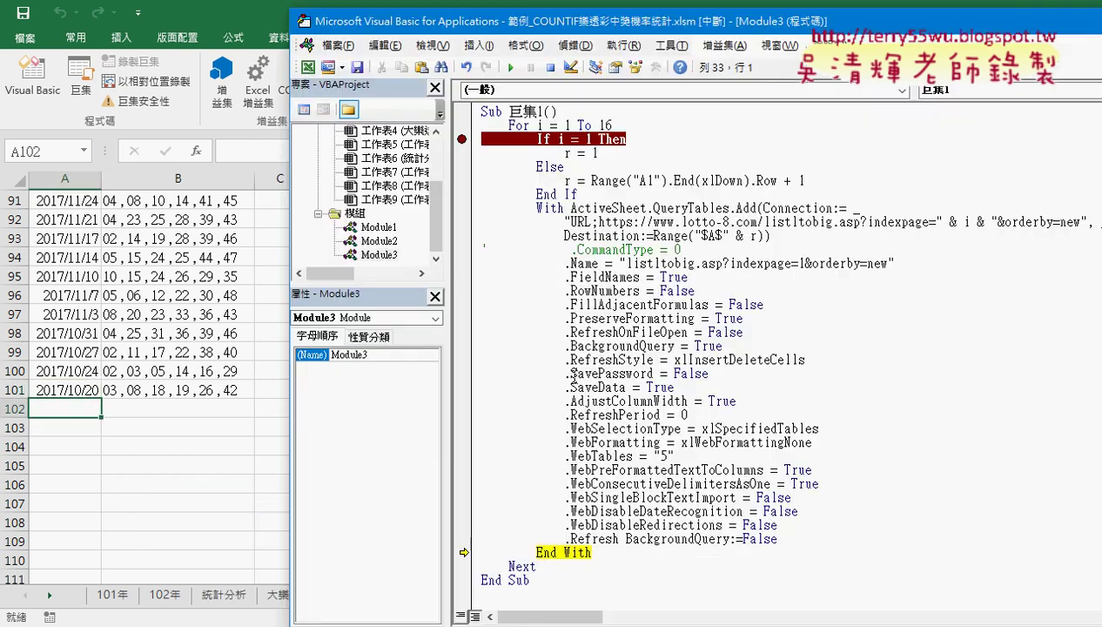
key(F8)
key(F8)
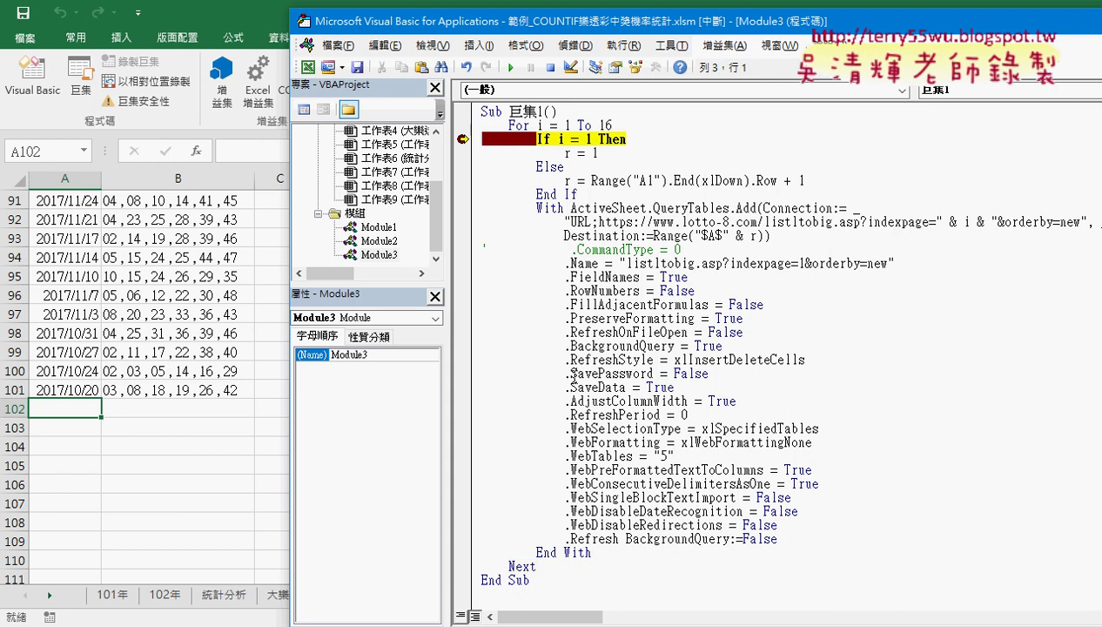
Inspect the value of i and the i = 1 condition, then step into the Else branch.
mouse_move(540, 129)
drag(558, 139, 593, 140)
mouse_move(572, 145)
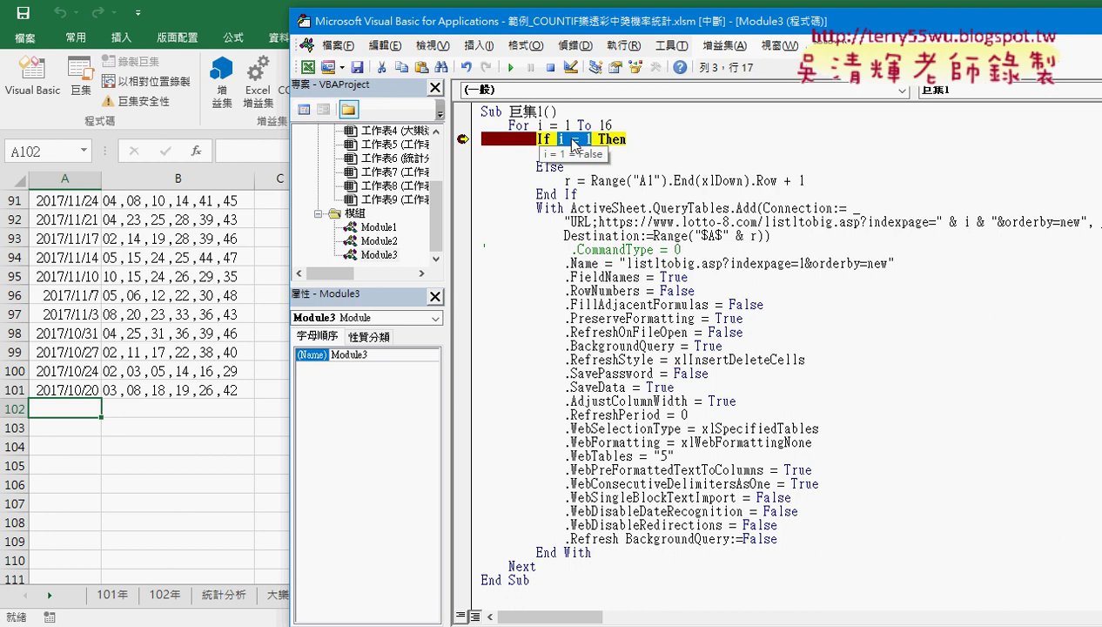
mouse_move(598, 179)
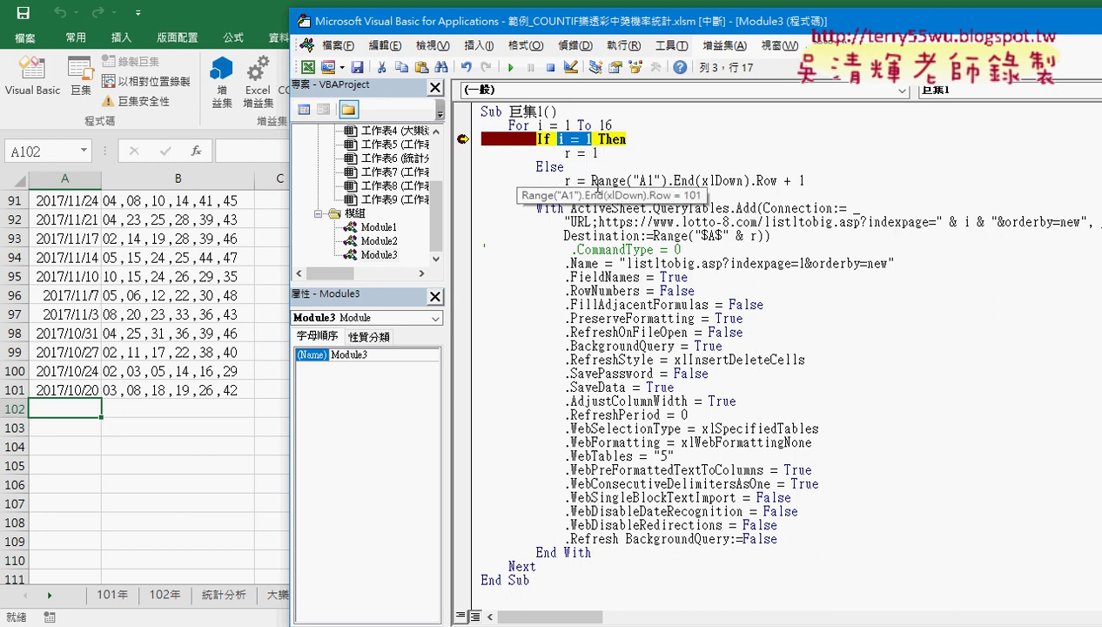
key(F8)
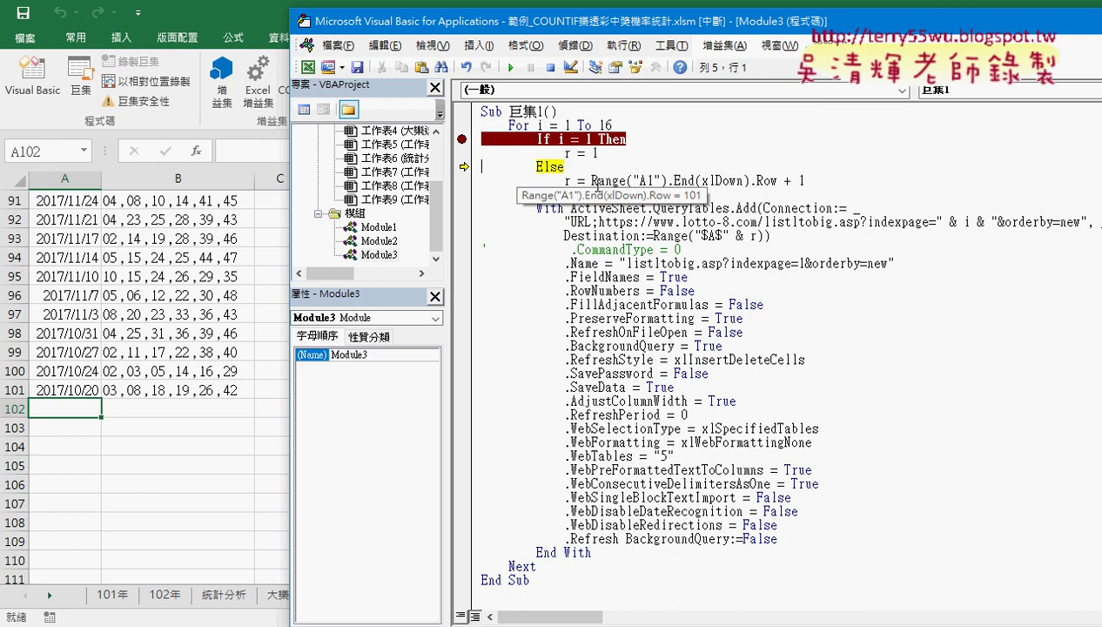
key(F8)
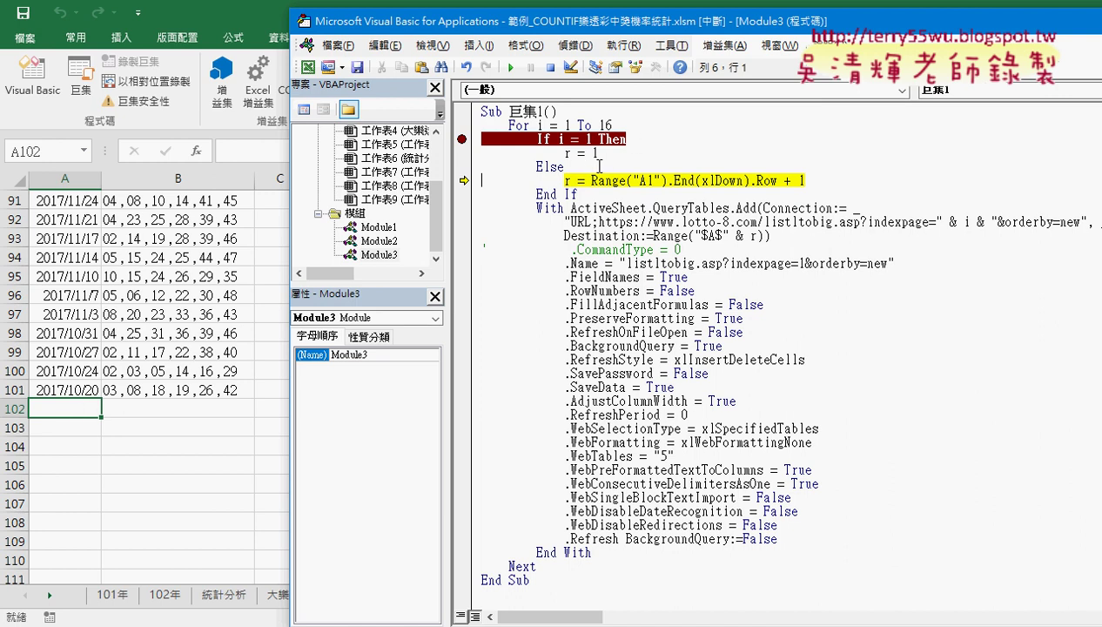
Step through the next-row calculation and query properties to the refresh, then clear the breakpoint.
key(F8)
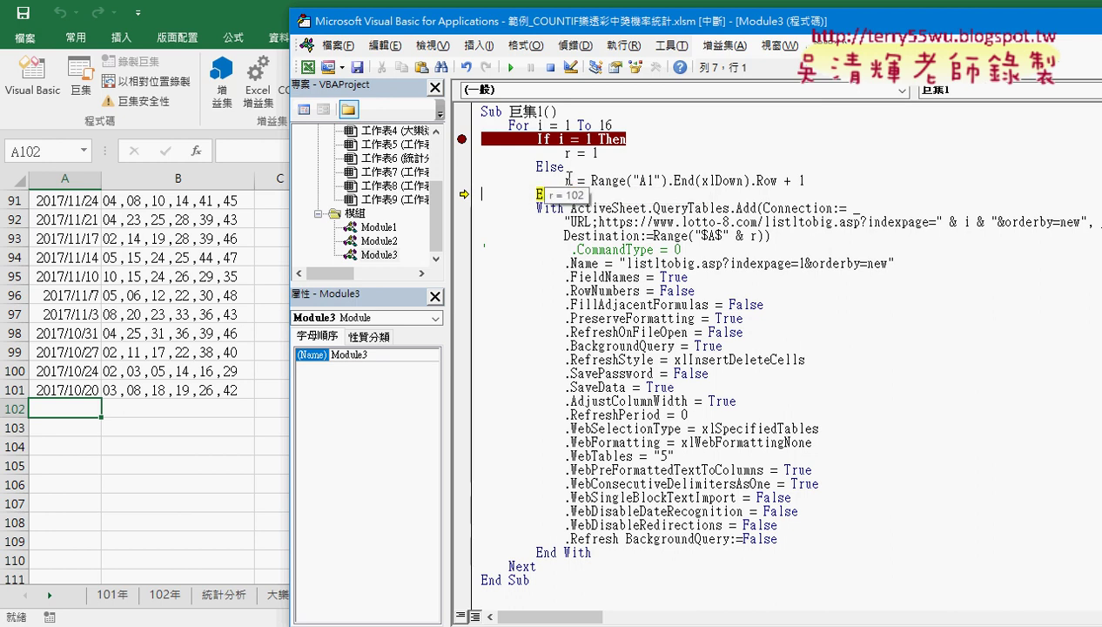
key(F8)
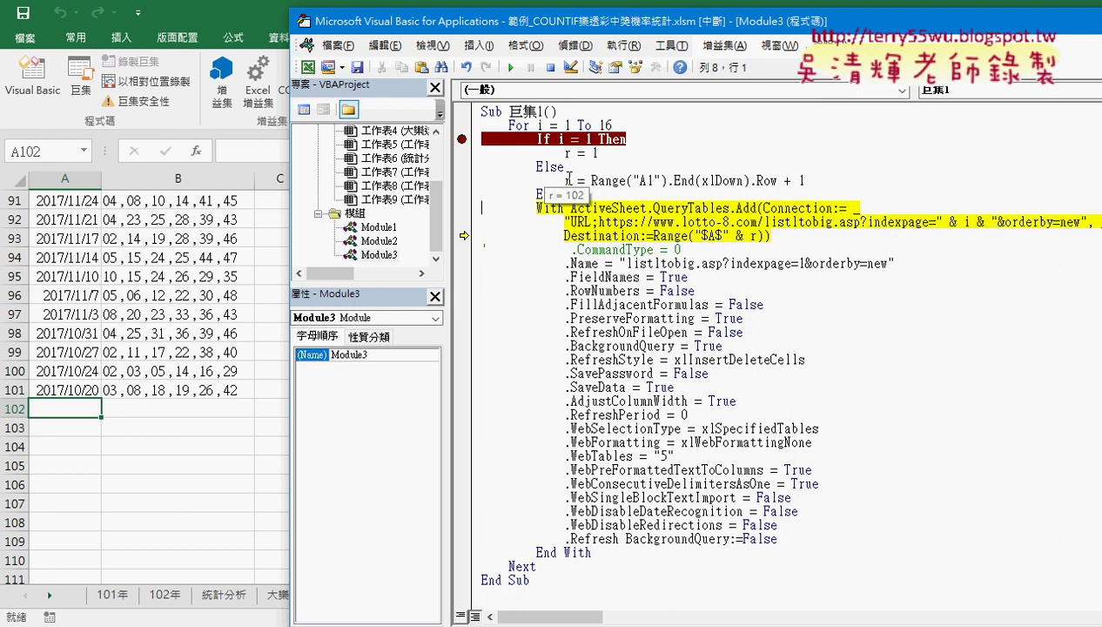
key(F8)
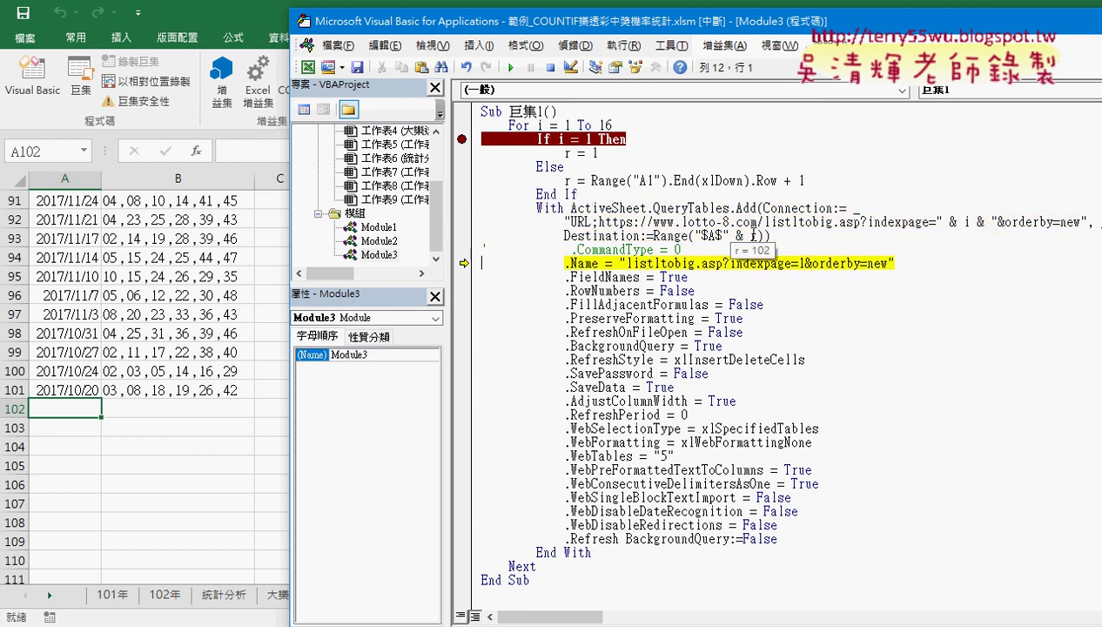
key(F8)
key(F8)
key(F8)
key(F8)
key(F8)
key(F8)
key(F8)
key(F8)
key(F8)
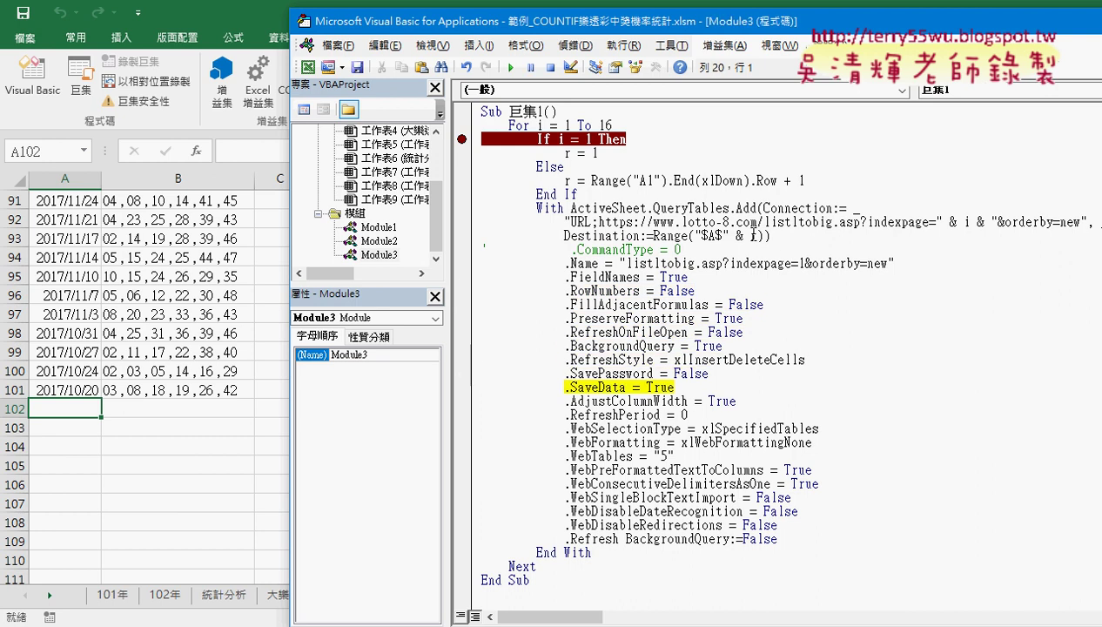
key(F8)
key(F8)
key(F8)
key(F8)
key(F8)
key(F8)
key(F8)
key(F8)
key(F8)
key(F8)
key(F8)
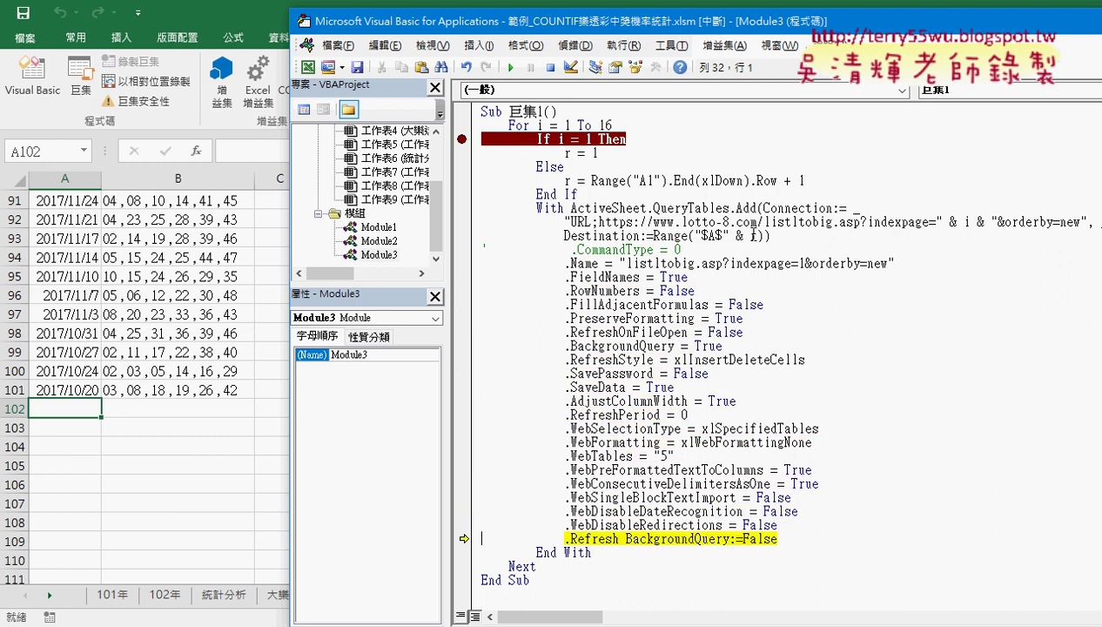
key(F8)
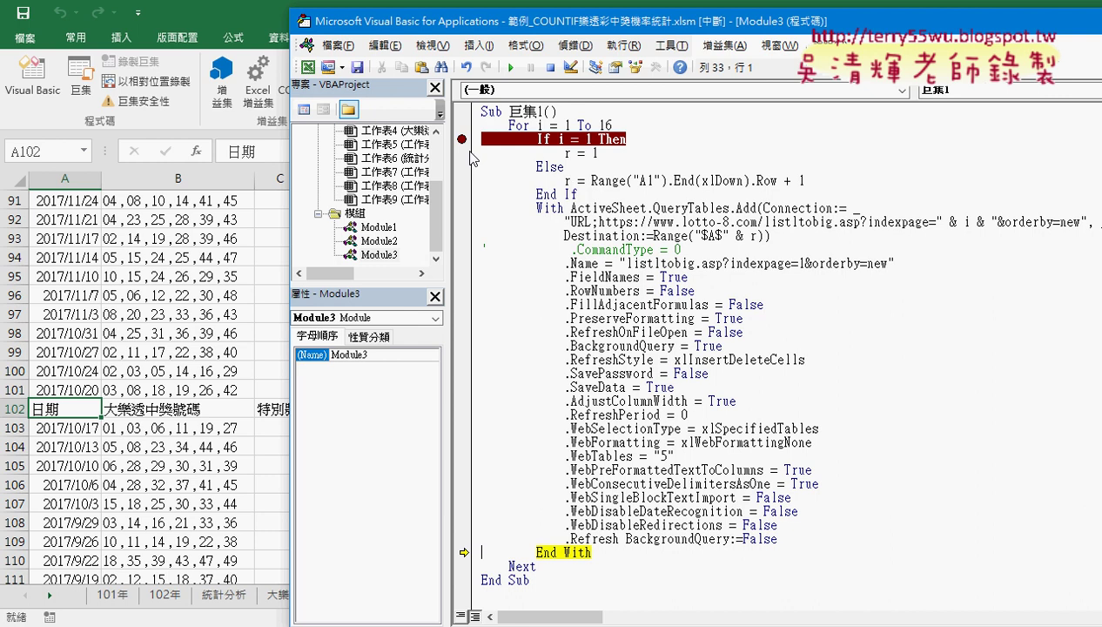
click(463, 139)
Resume the macro through all 16 pages, then jump to the last draw, 2004/1/5 in row 1577.
click(511, 67)
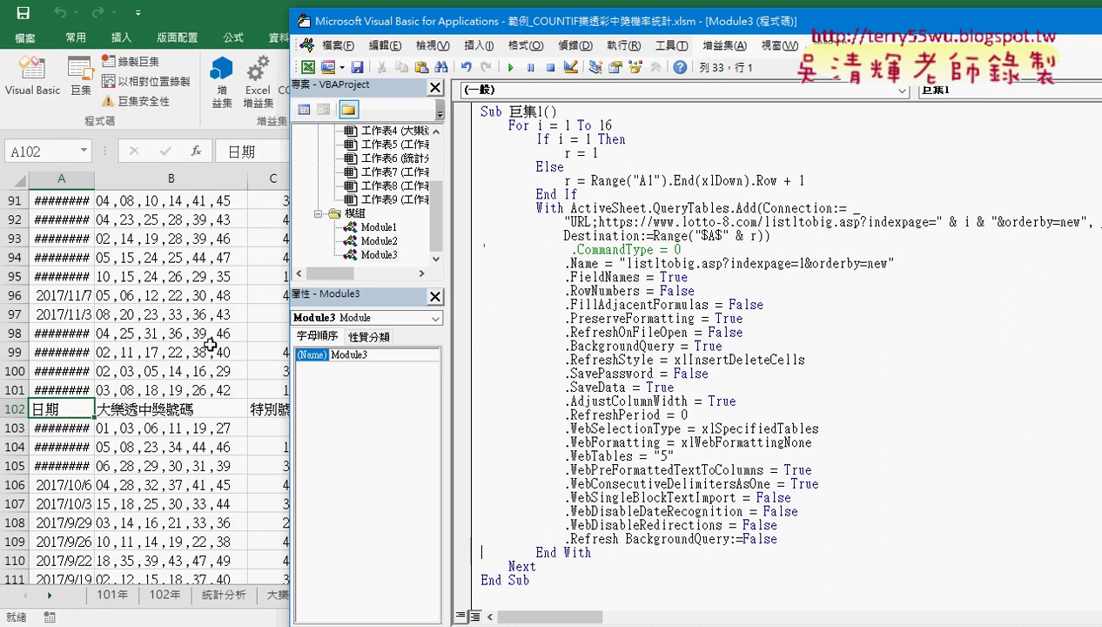
click(177, 402)
scroll(165, 409, down, 6)
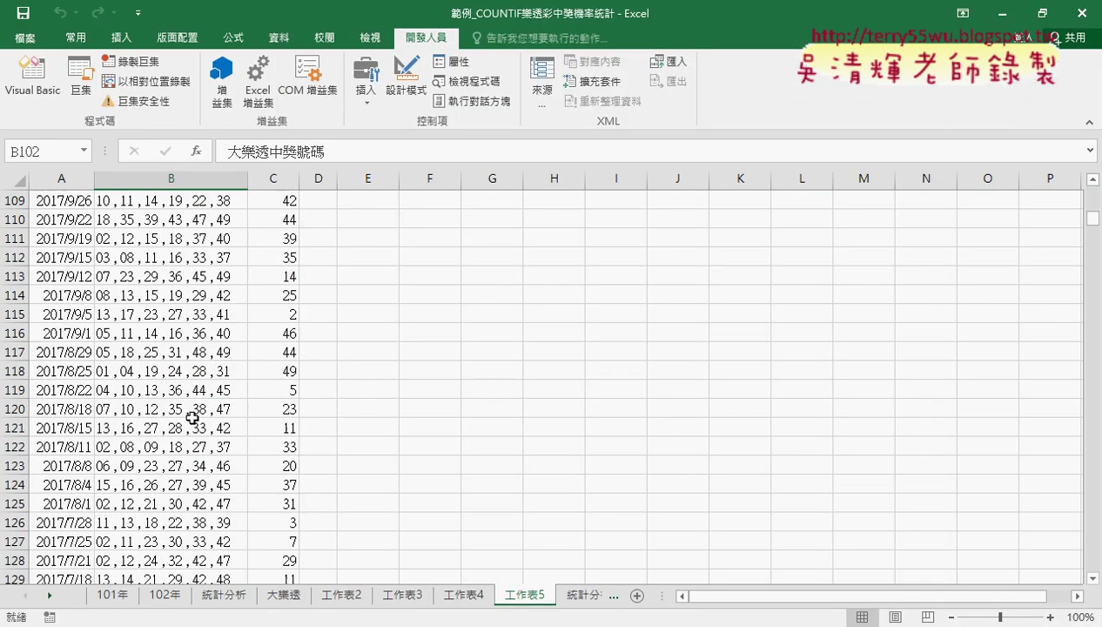
scroll(153, 421, down, 2)
scroll(154, 421, down, 5)
scroll(157, 425, down, 6)
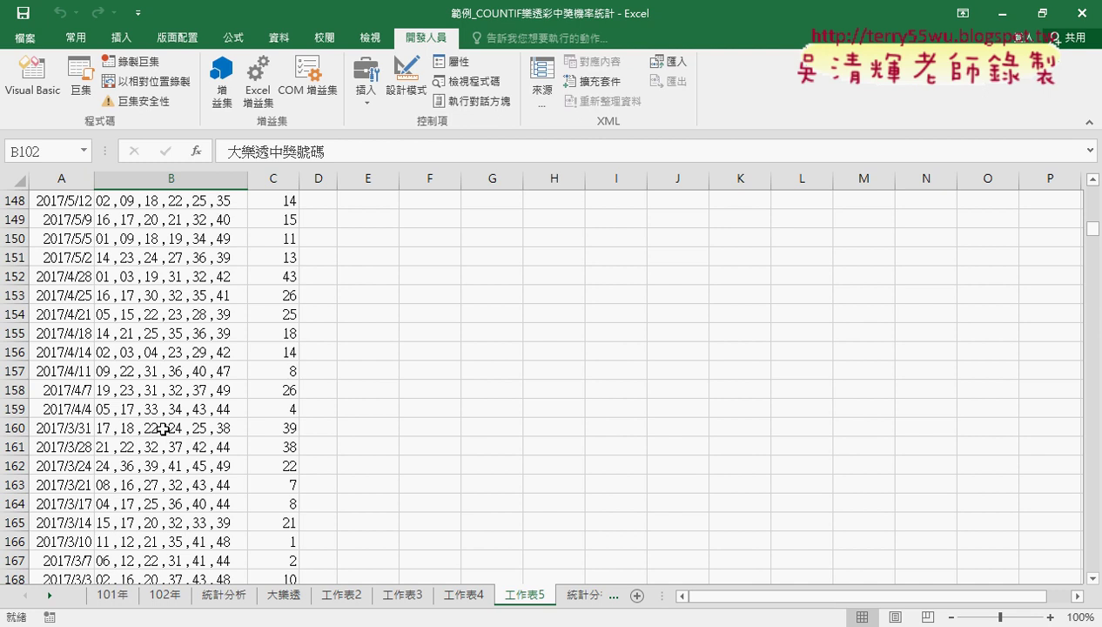
key(ctrl+Down)
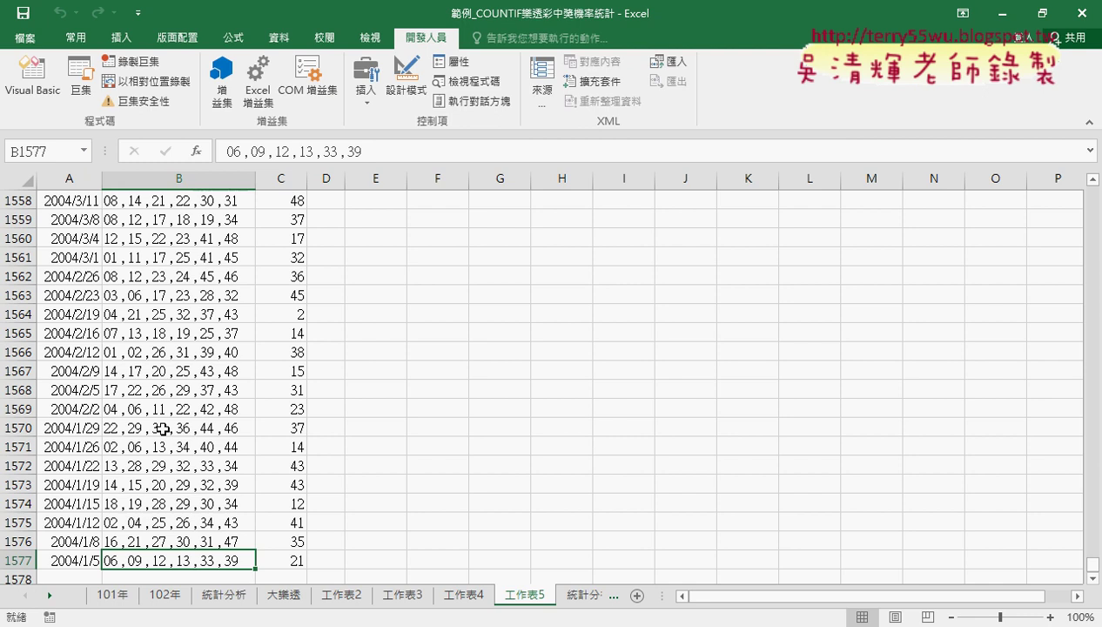
mouse_move(360, 625)
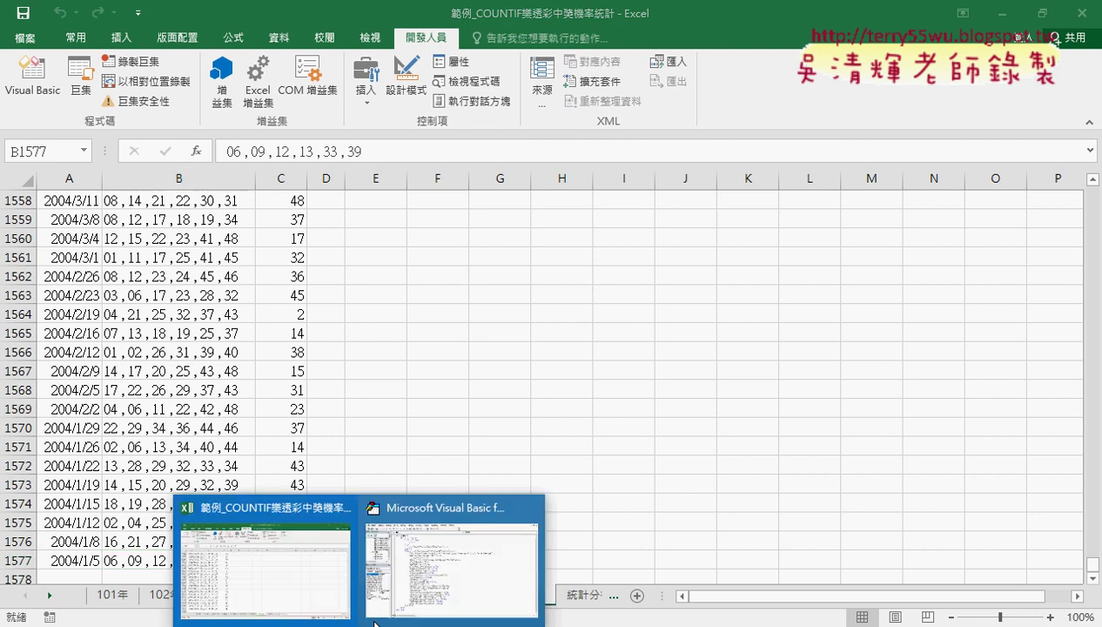
click(440, 581)
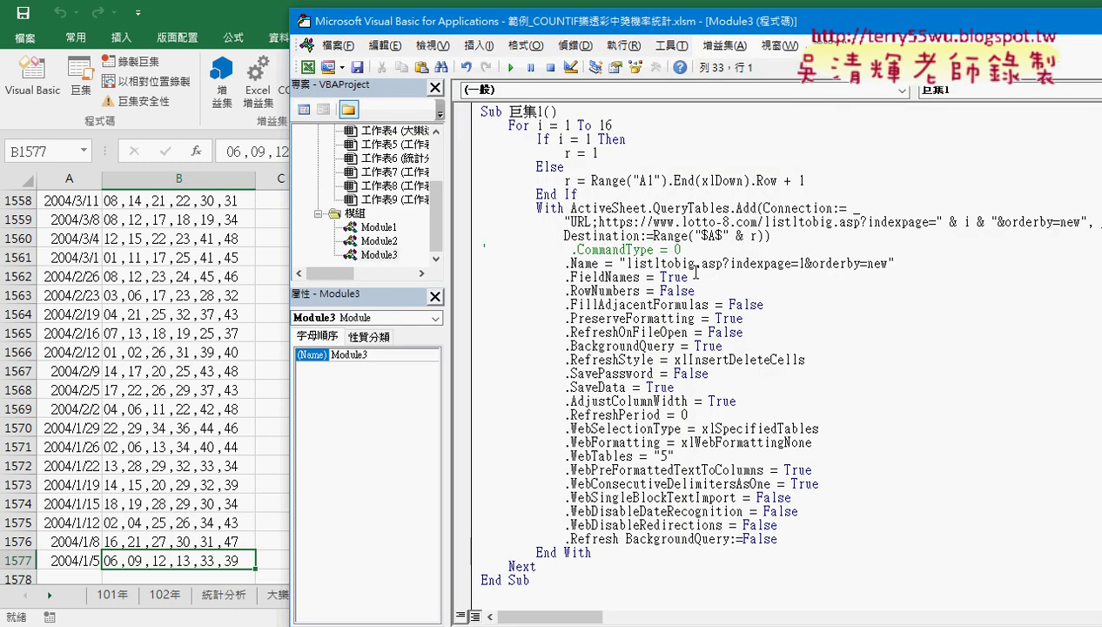
click(125, 384)
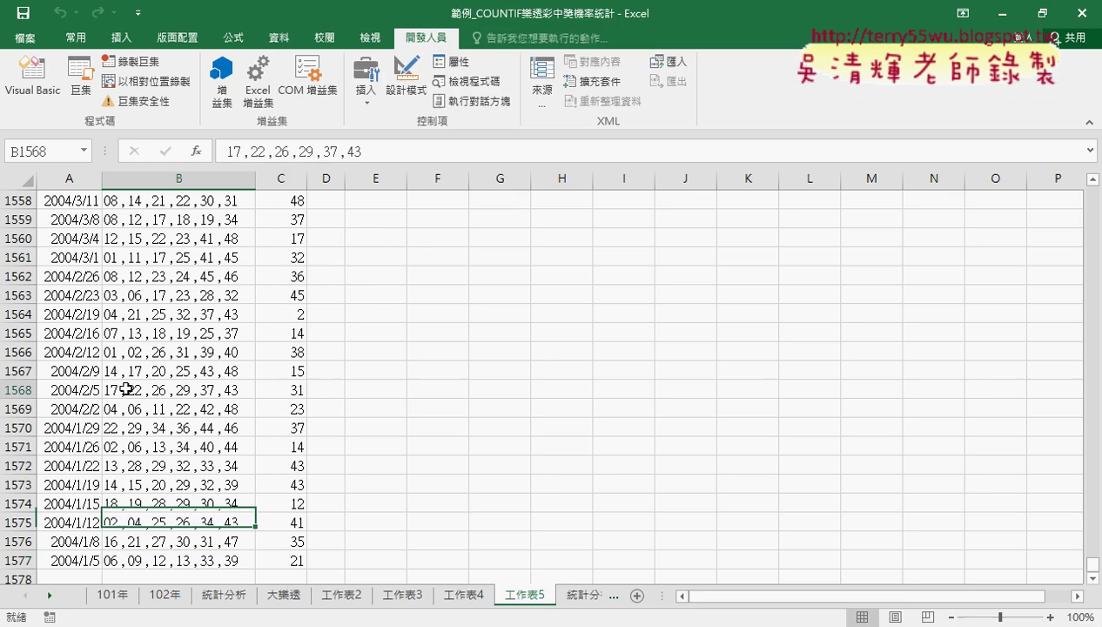
drag(1092, 564, 1092, 191)
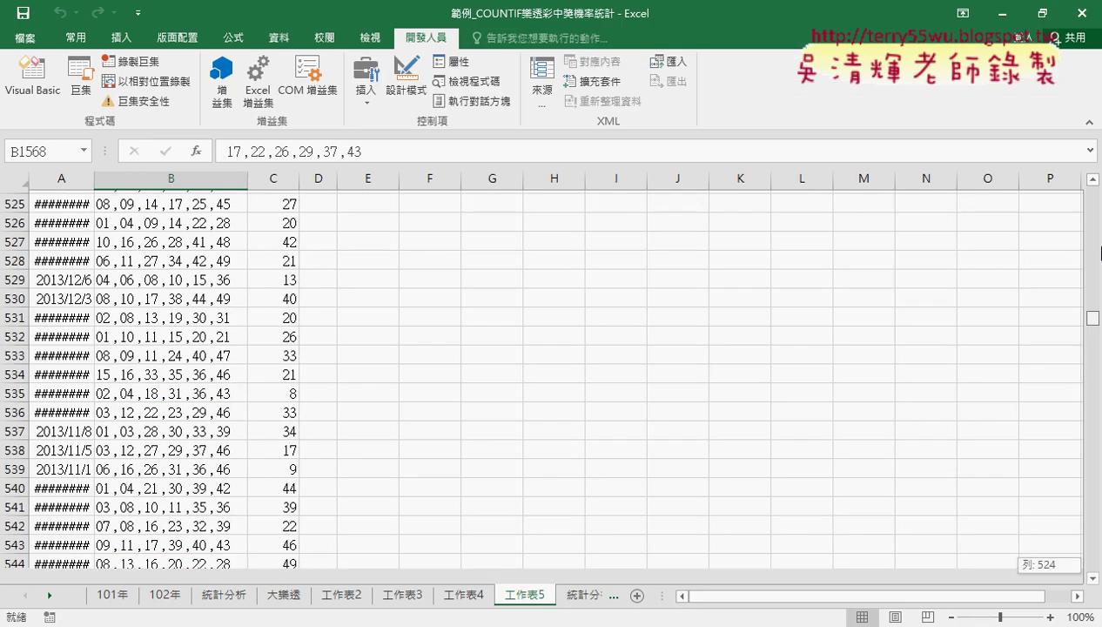
scroll(436, 488, down, 3)
scroll(356, 507, down, 6)
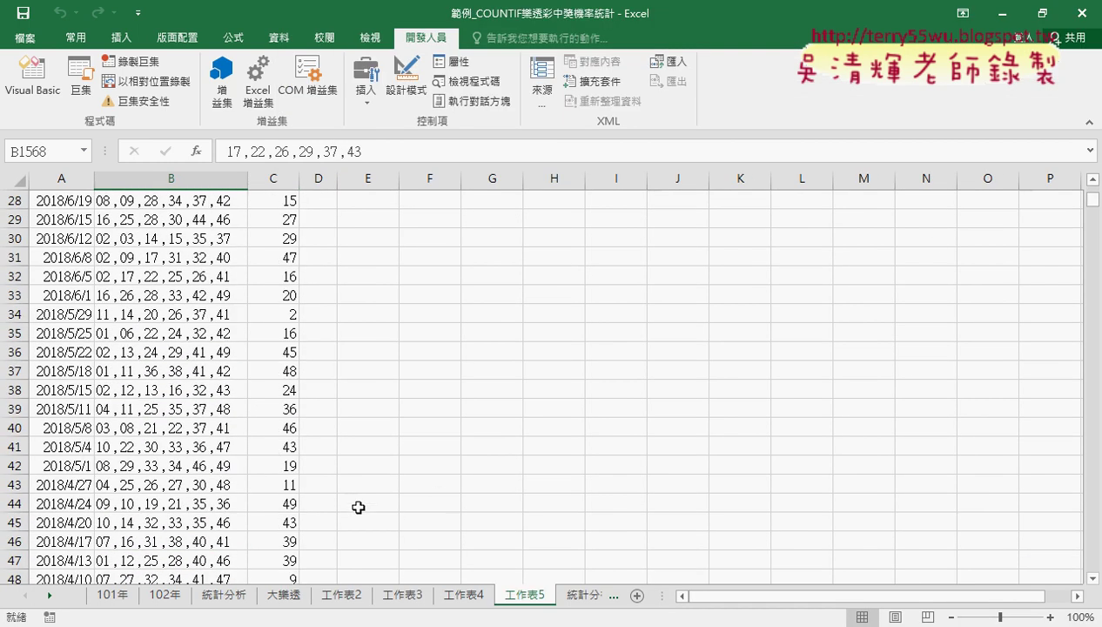
scroll(357, 516, down, 6)
scroll(355, 521, down, 5)
scroll(354, 521, down, 5)
scroll(354, 521, down, 5)
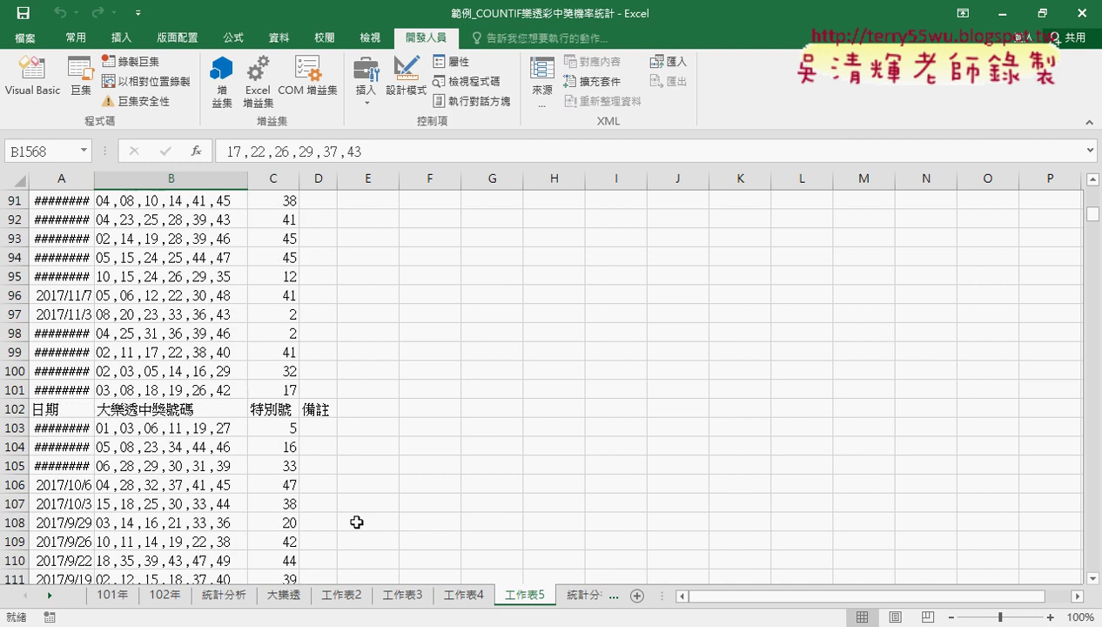
click(4, 407)
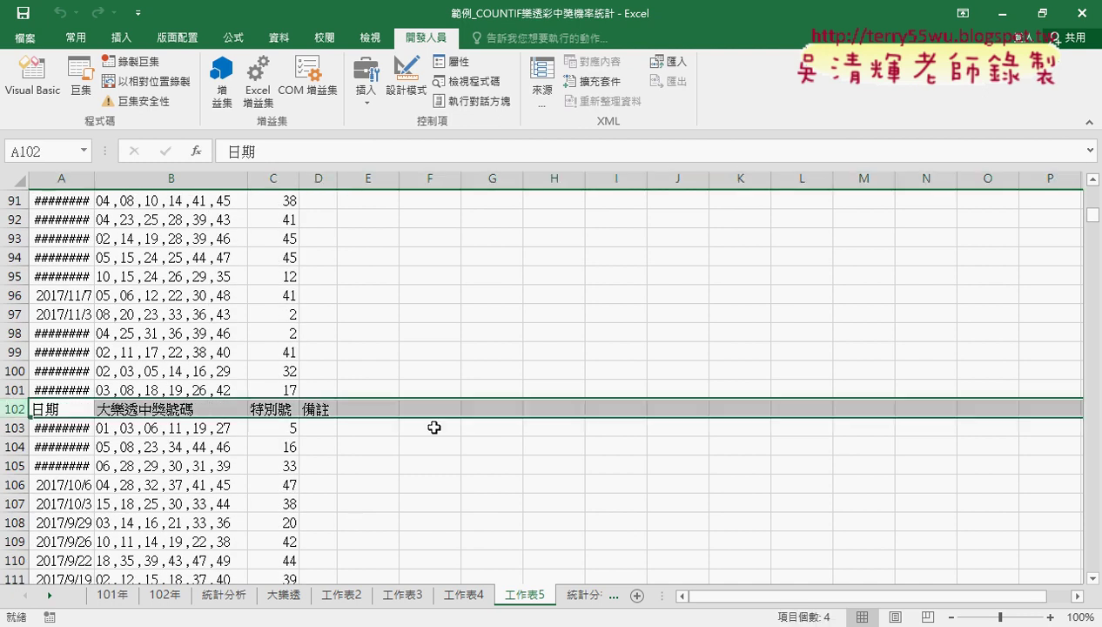
scroll(433, 427, down, 6)
scroll(434, 428, down, 3)
scroll(434, 430, down, 7)
scroll(436, 433, down, 3)
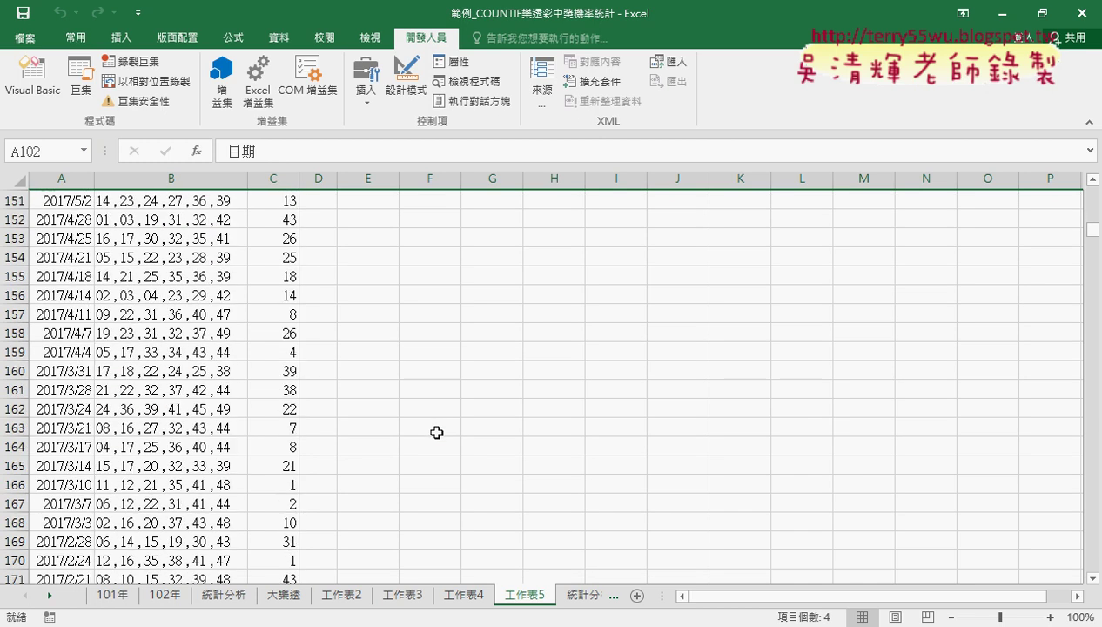
scroll(436, 433, down, 6)
scroll(436, 432, down, 6)
scroll(436, 433, down, 2)
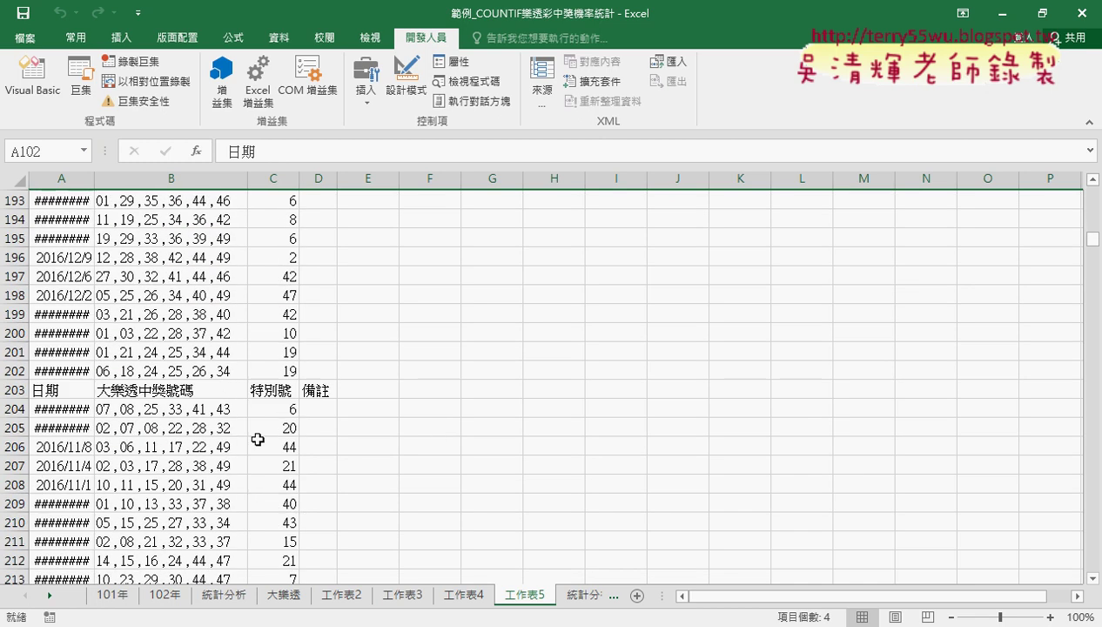
click(25, 392)
drag(1093, 253, 1093, 193)
click(75, 198)
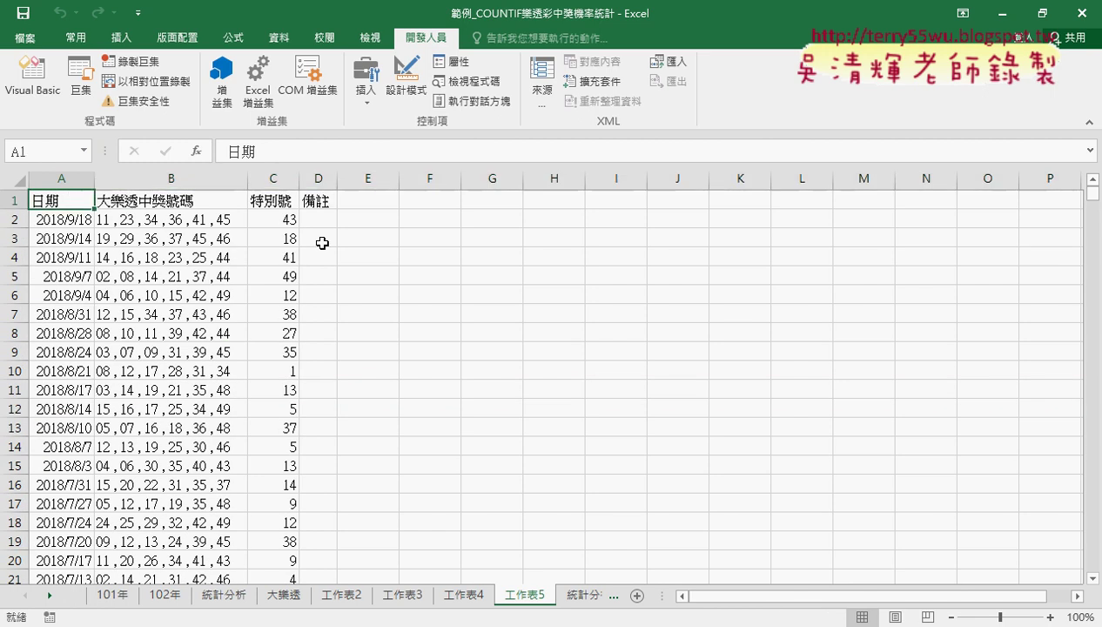
Sort the draws Z→A and delete the 15 repeated header rows 2–16.
click(279, 37)
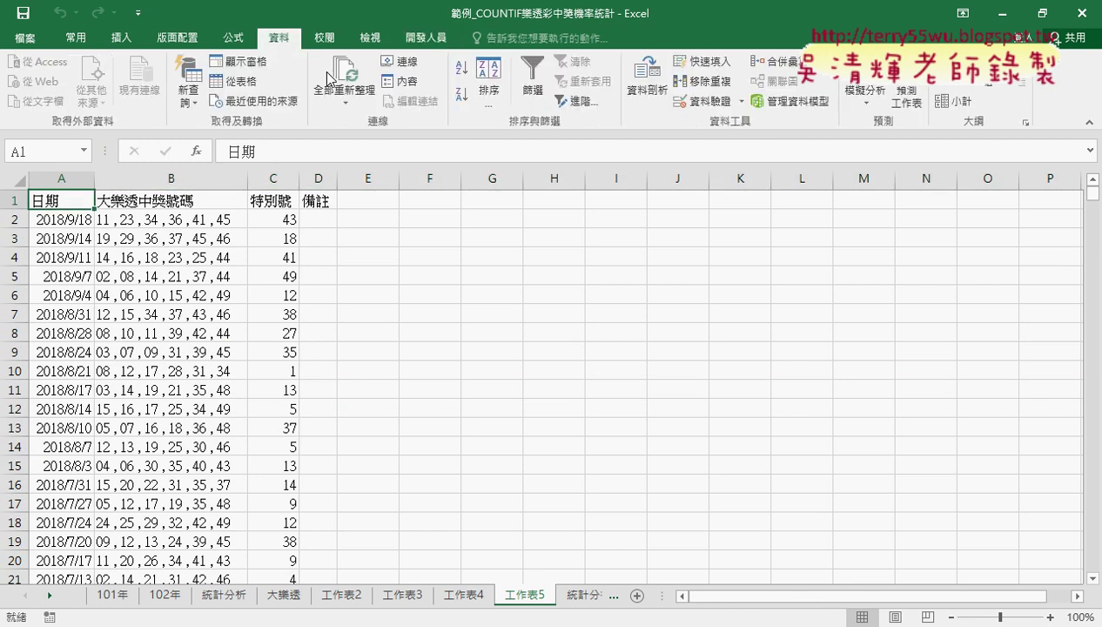
click(460, 93)
drag(10, 219, 3, 475)
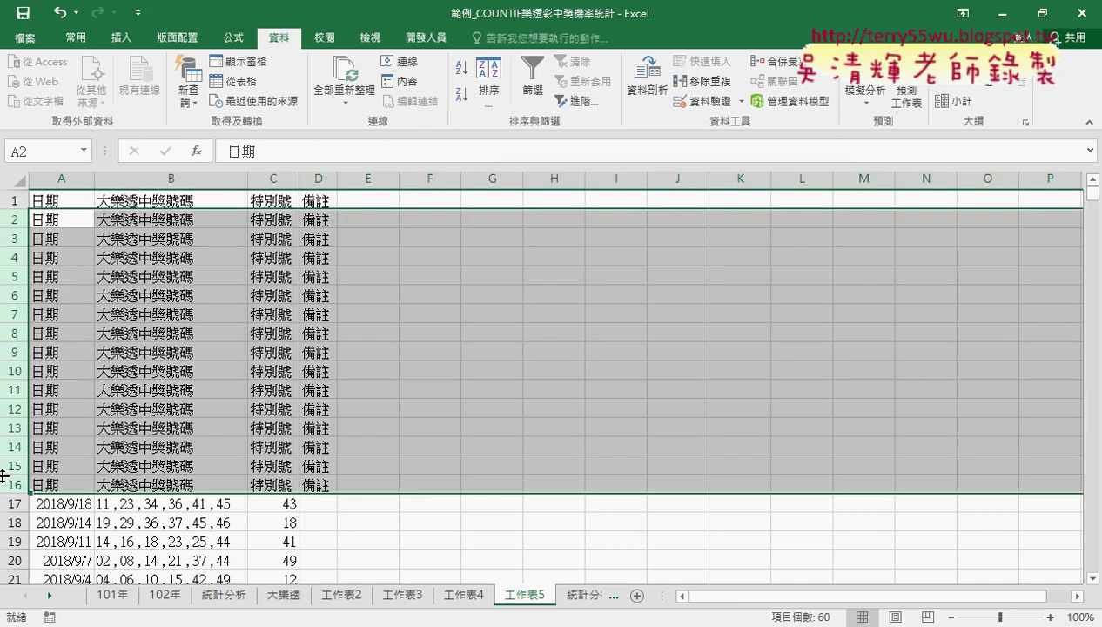
right_click(231, 375)
click(277, 270)
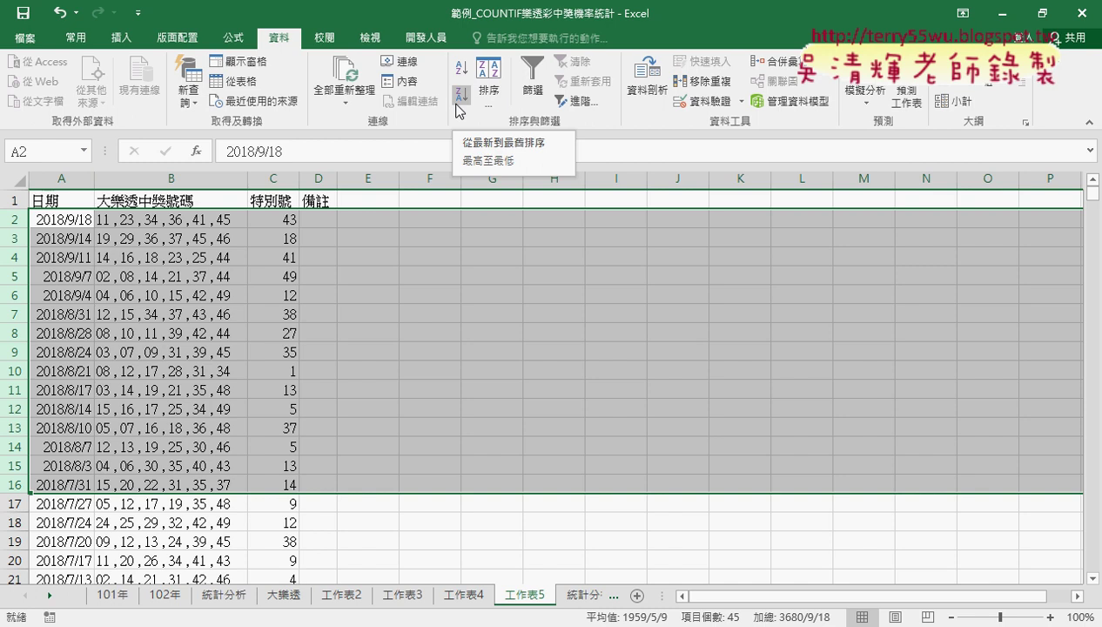
Replace the 備註 label with the series 1–6 across D1:I1, then mark D2:I2 for the split.
click(195, 180)
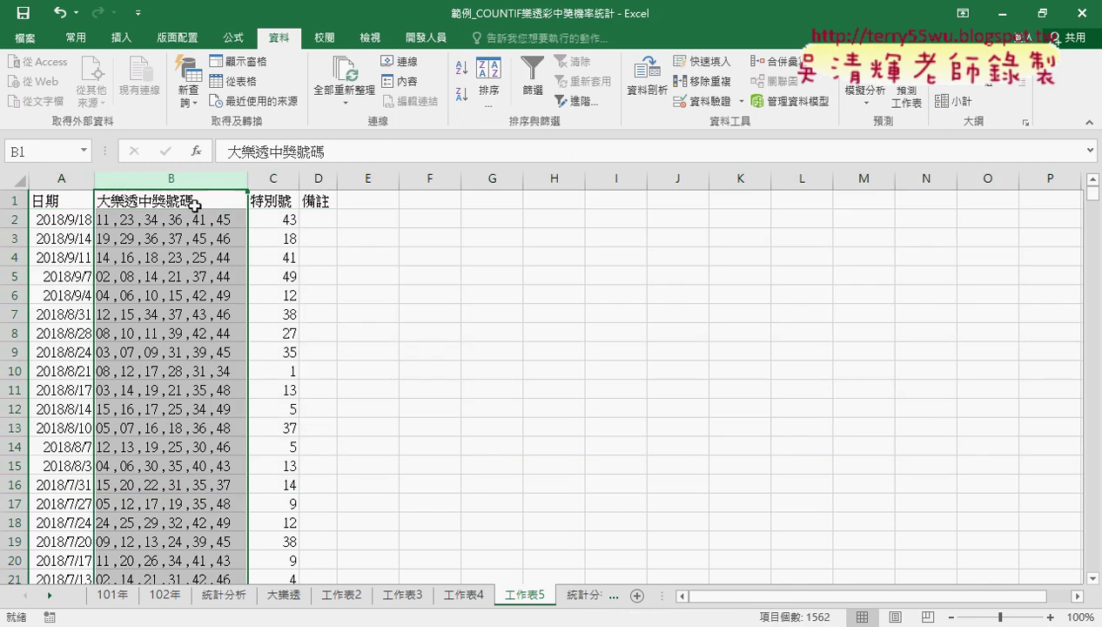
click(140, 219)
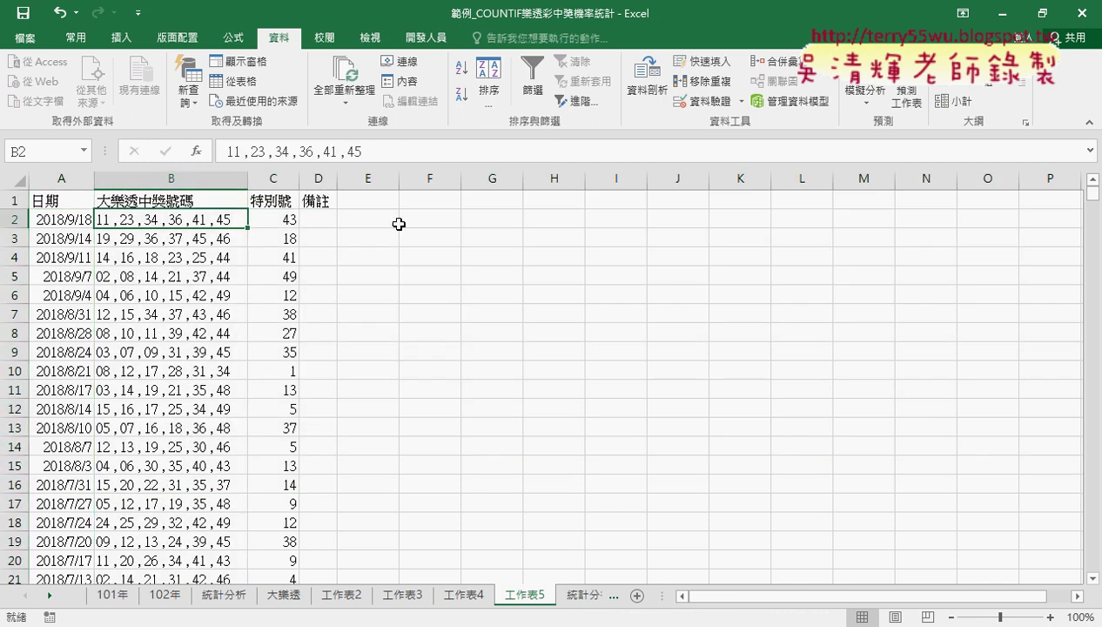
click(331, 199)
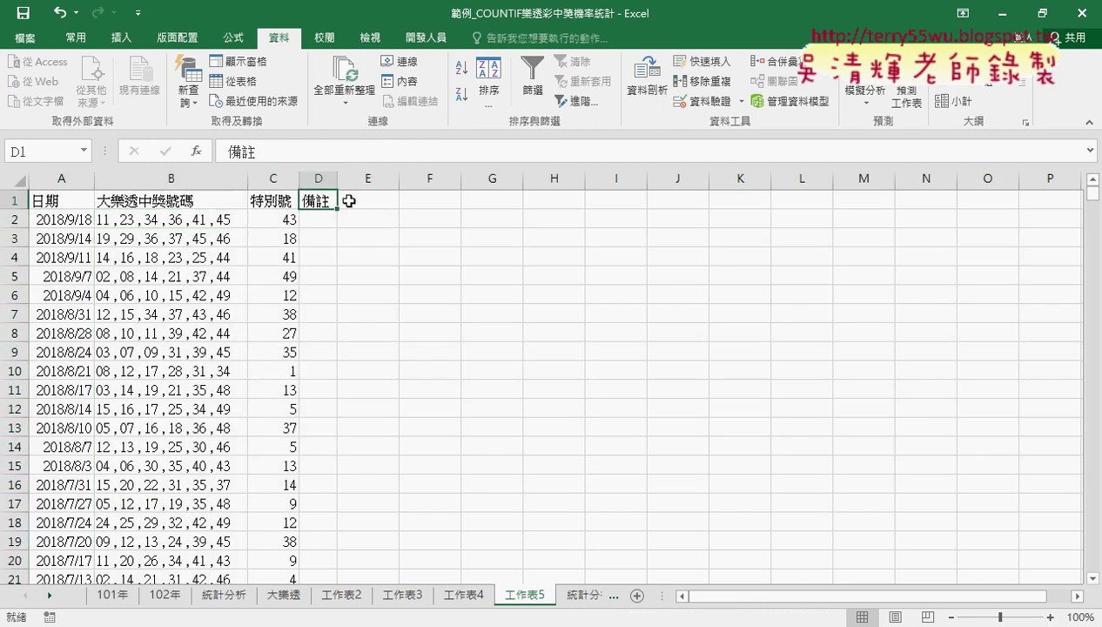
key(Delete)
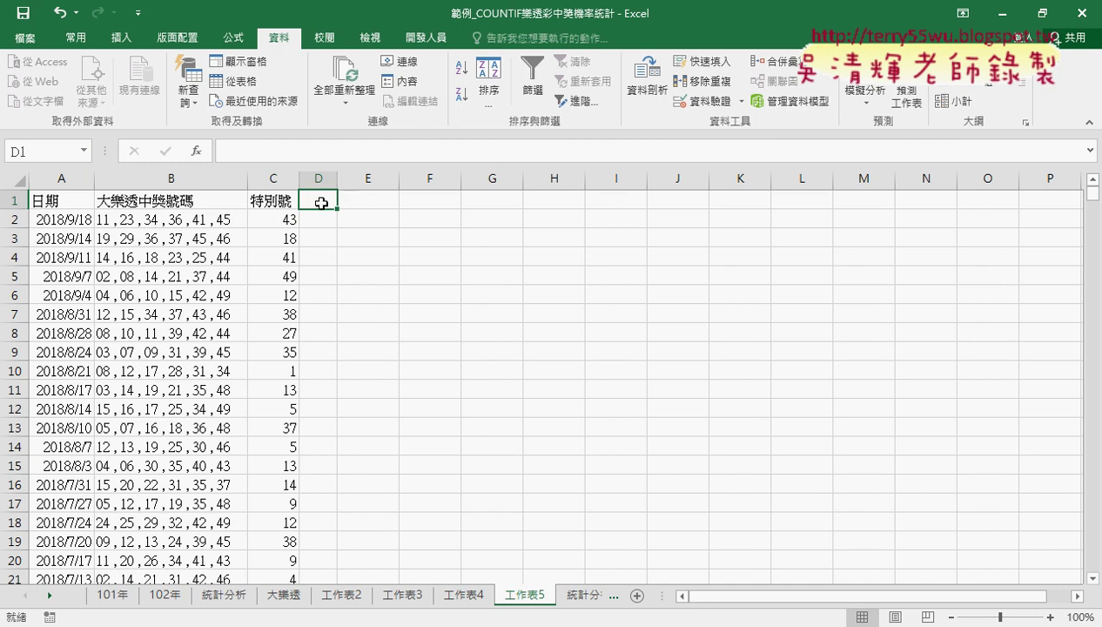
text(1)
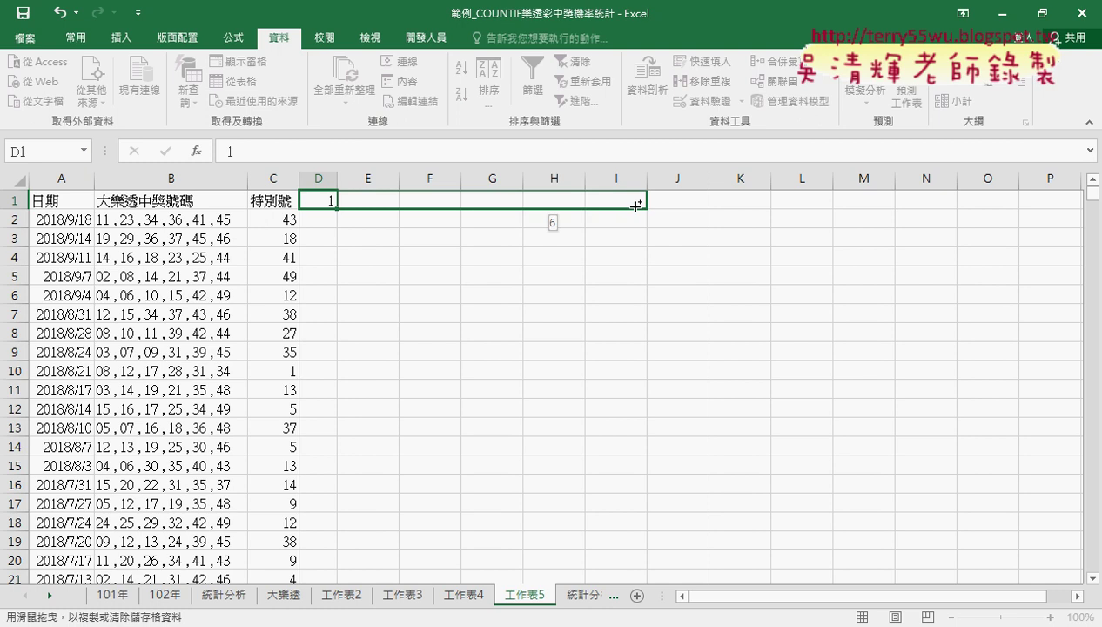
drag(337, 209, 635, 207)
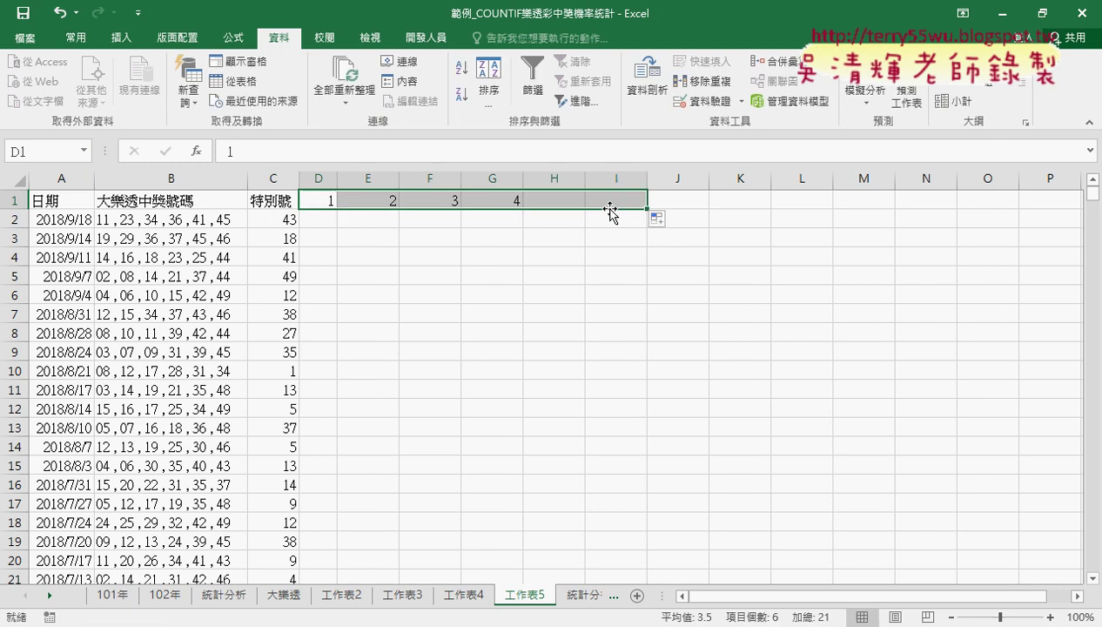
click(160, 219)
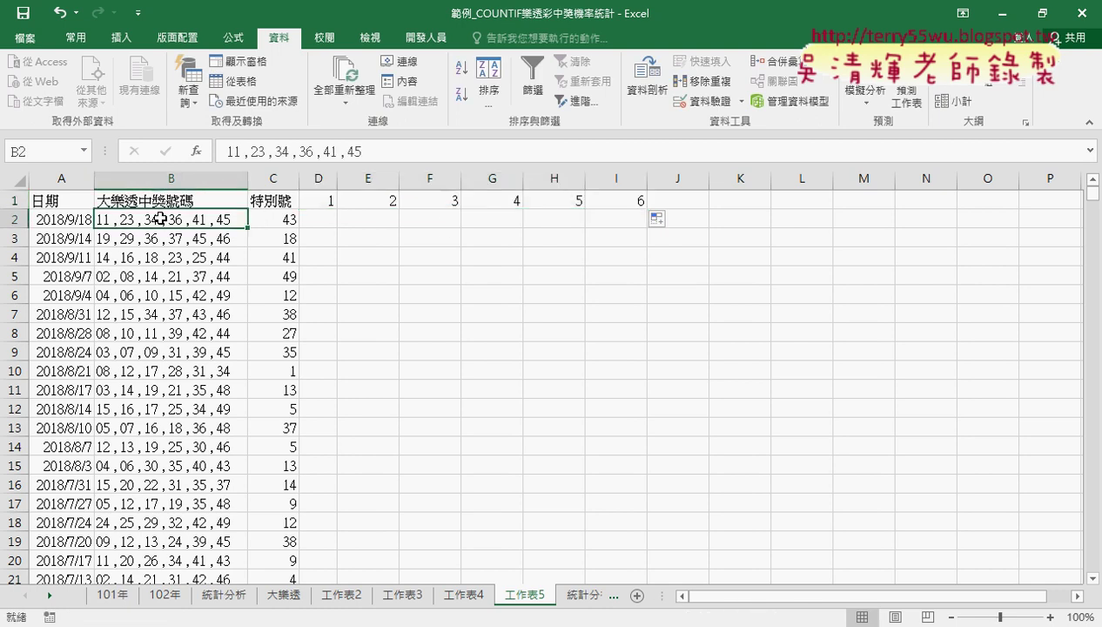
drag(320, 217, 620, 221)
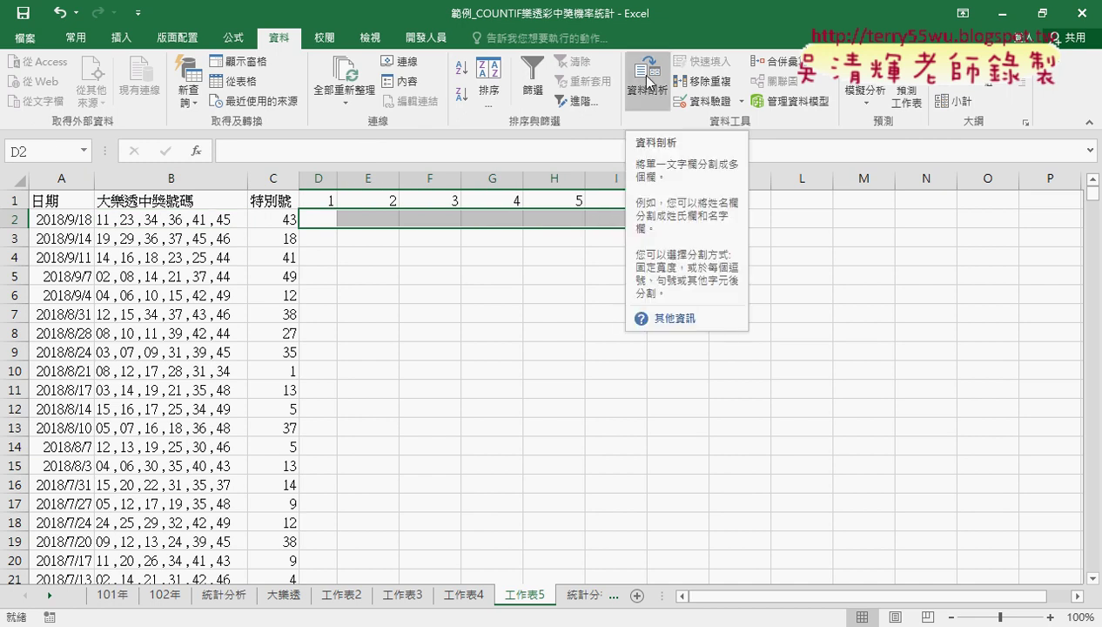
Select the winning numbers down column B and run Text to Columns as Delimited by comma.
click(193, 218)
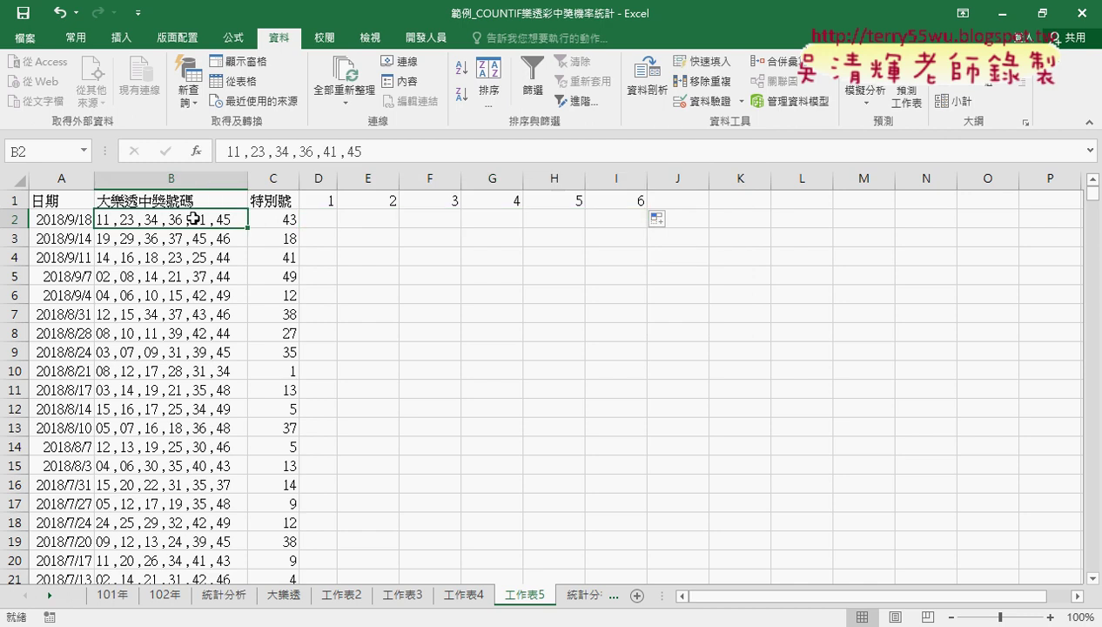
key(ctrl+shift+Down)
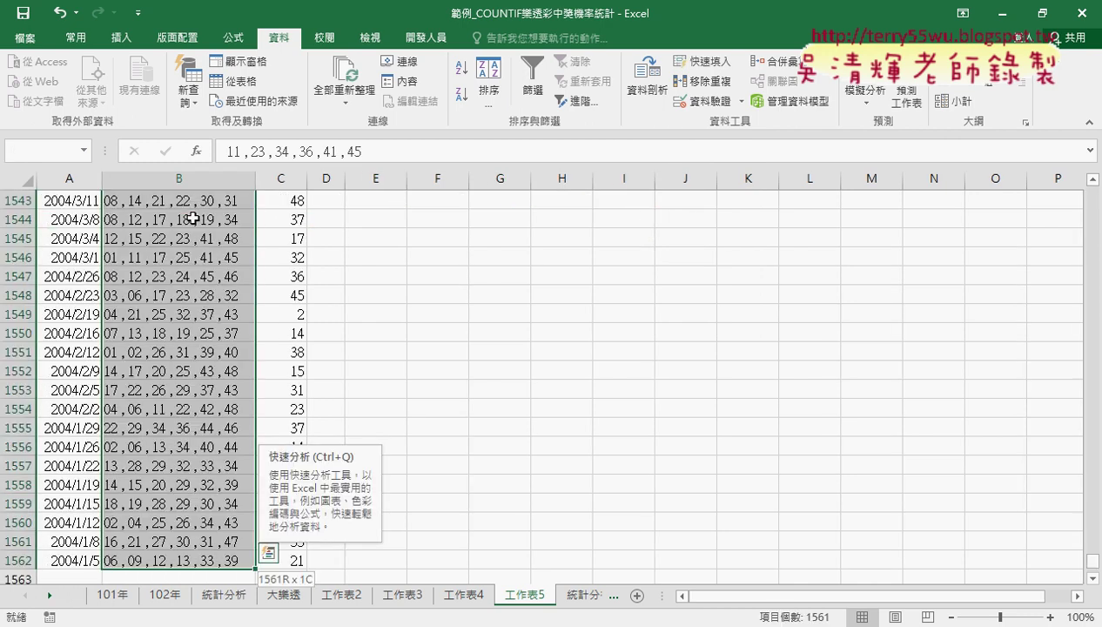
drag(1093, 560, 1093, 193)
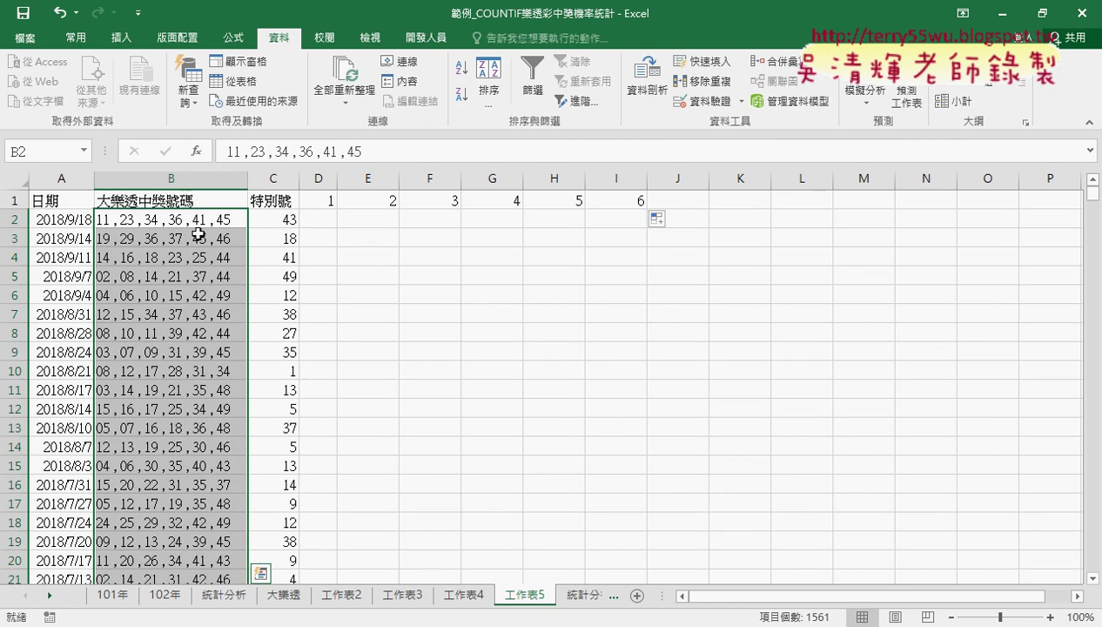
click(644, 91)
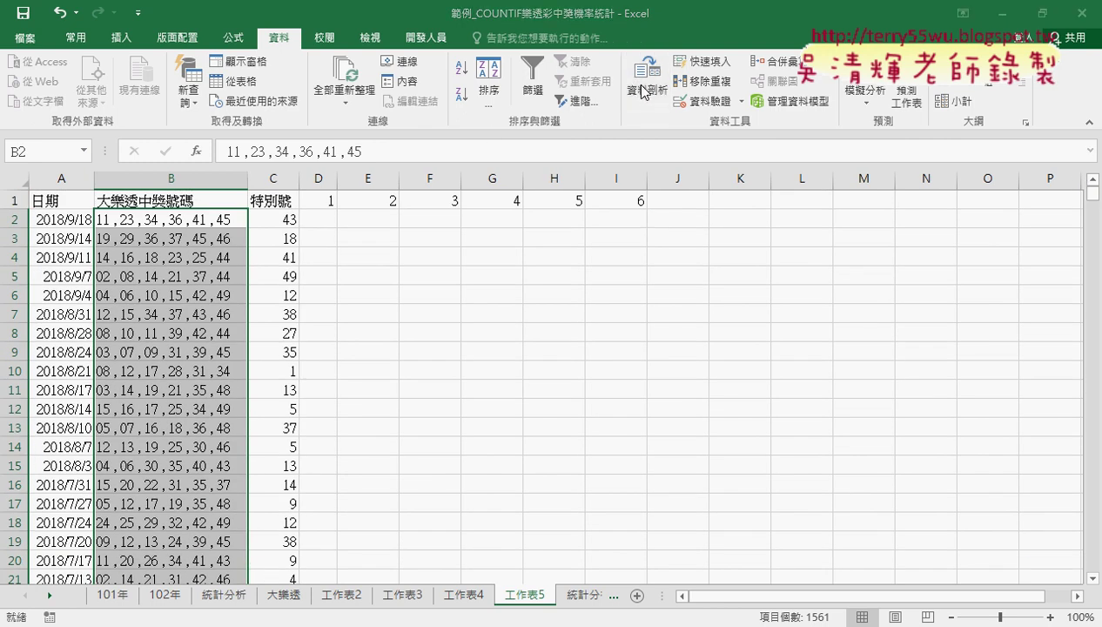
click(509, 237)
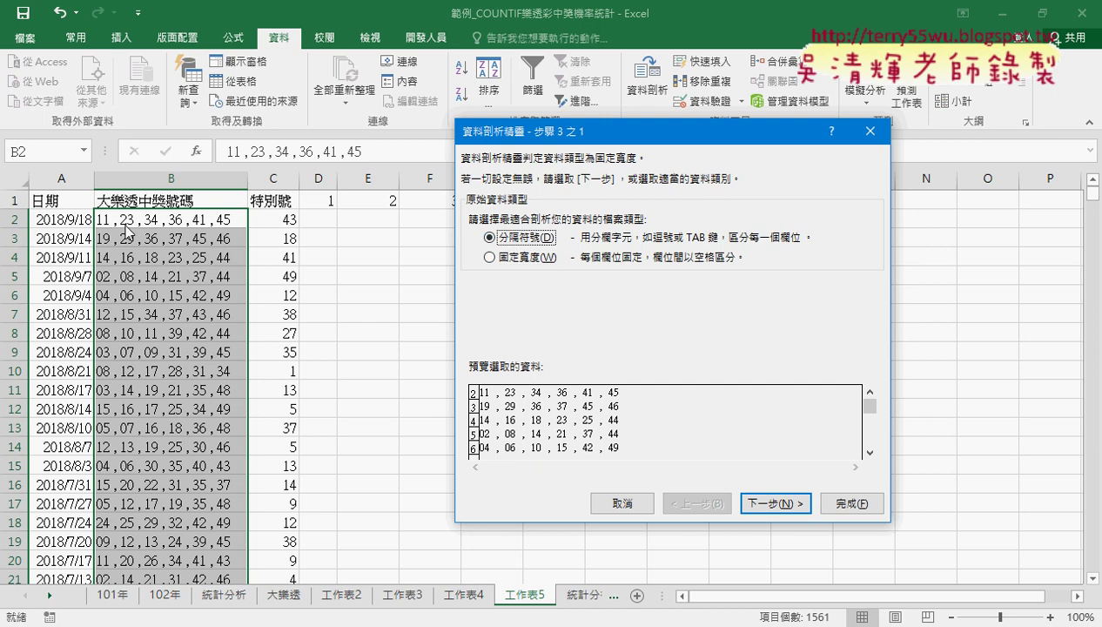
click(771, 503)
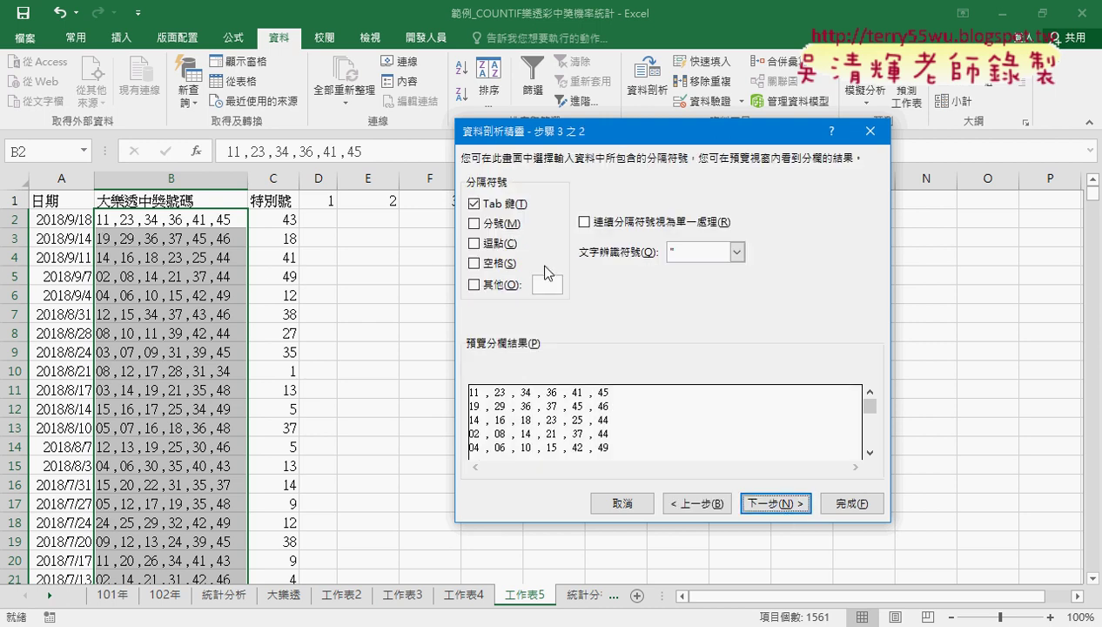
click(475, 244)
click(475, 203)
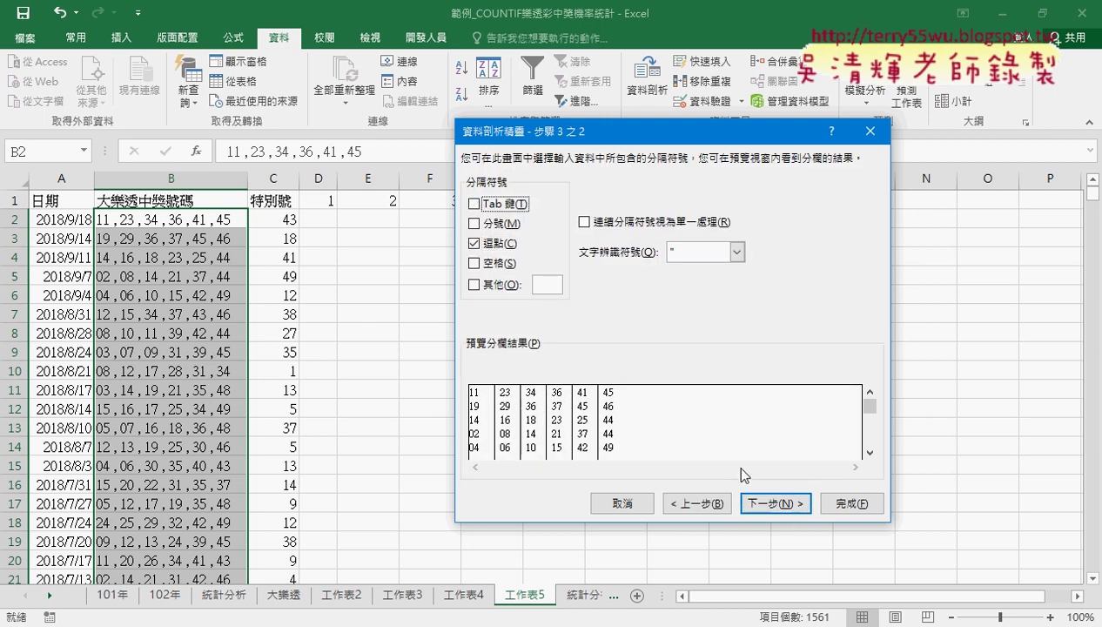
click(766, 503)
Set the split destination to $D$2, finish, and check the six numbers in D2:I2.
click(578, 296)
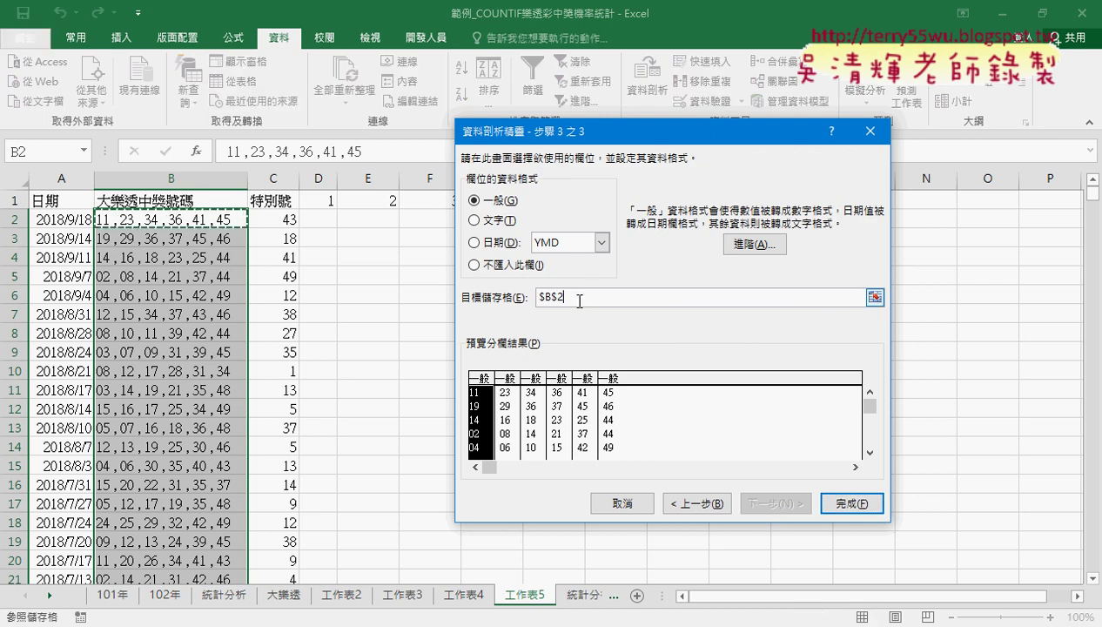
click(320, 222)
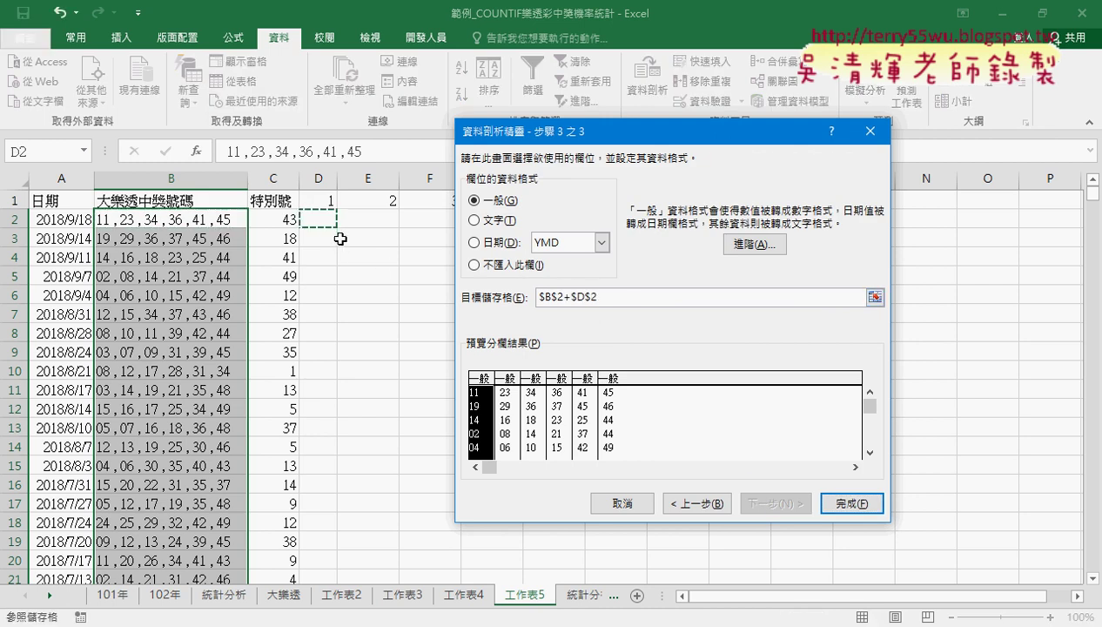
click(527, 298)
key(BackSpace)
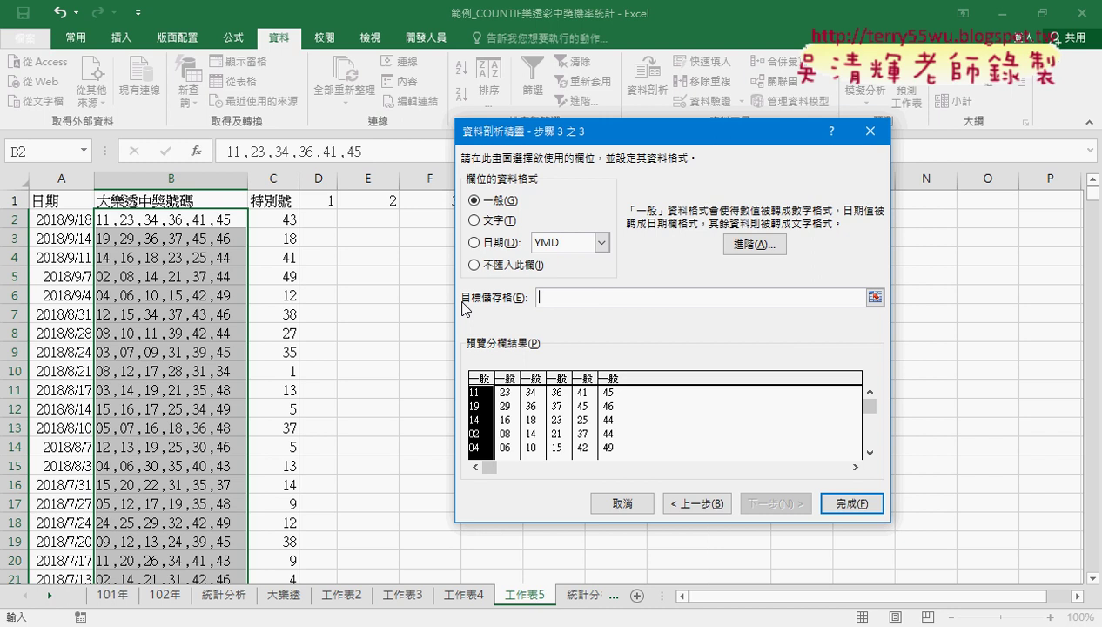
click(326, 222)
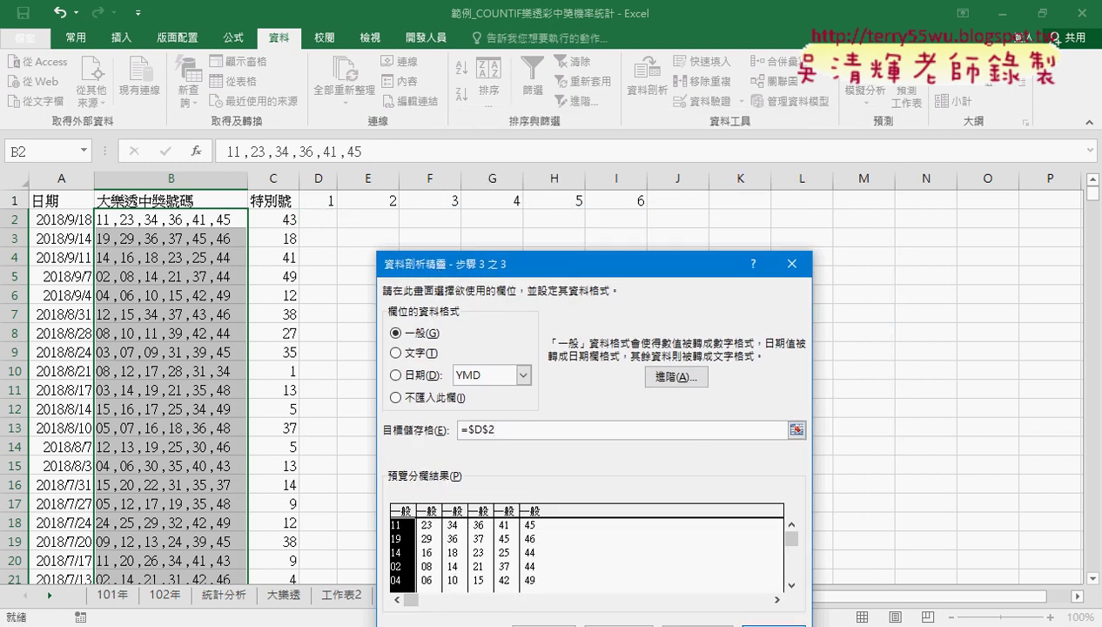
click(765, 623)
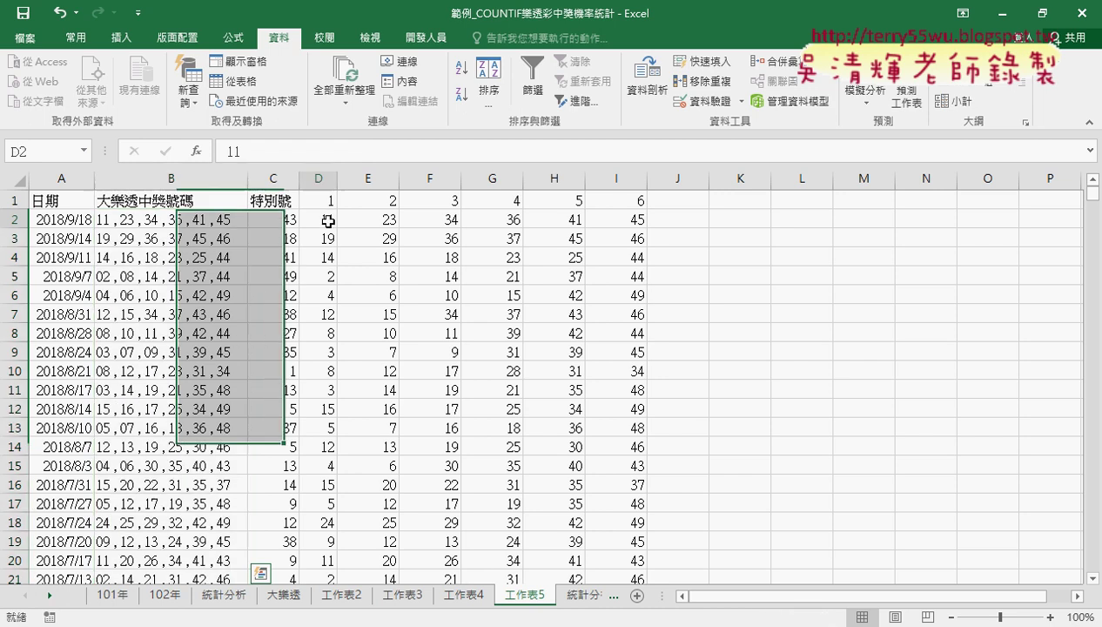
drag(331, 218, 539, 226)
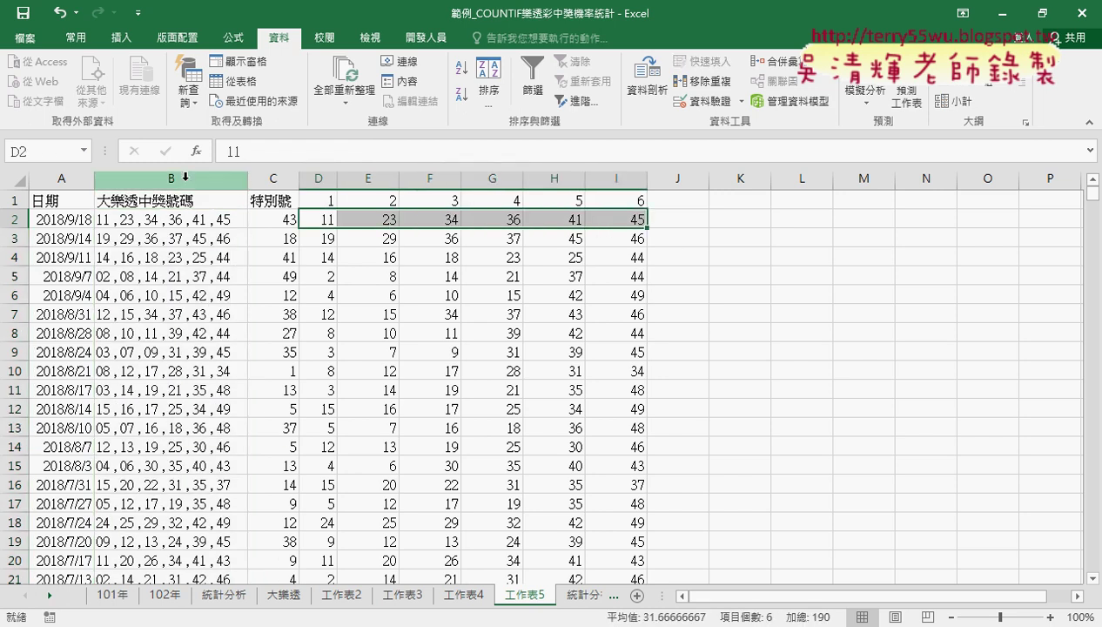
Delete the original combined winning-numbers column B.
click(179, 178)
right_click(206, 287)
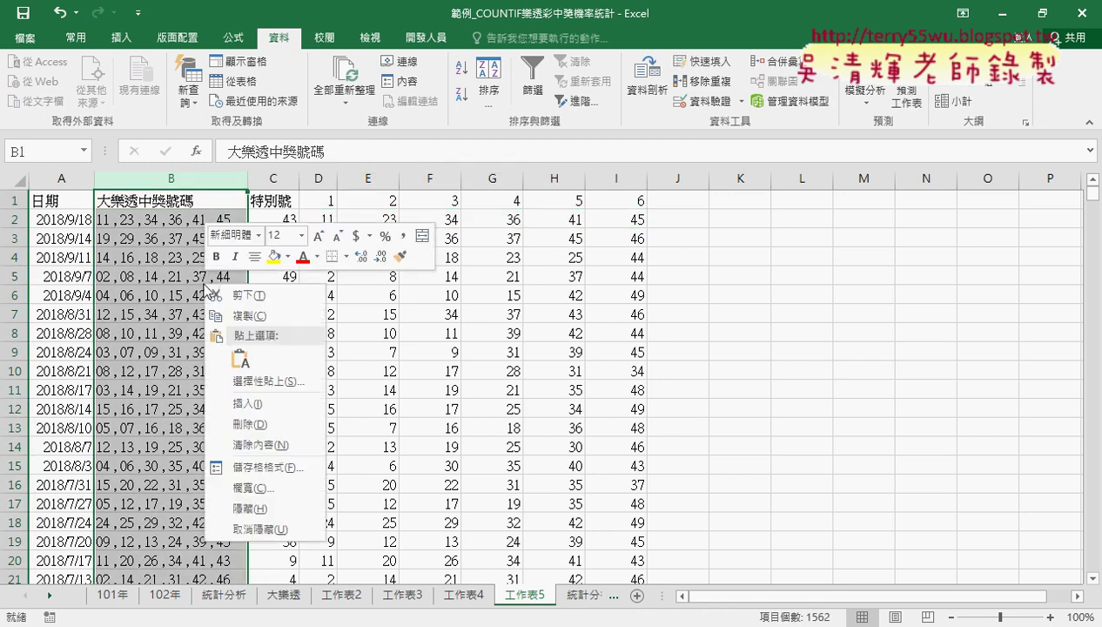
click(249, 424)
Auto-fit columns A through H, then select the first draw's numbers in B2:H2.
drag(61, 179, 433, 178)
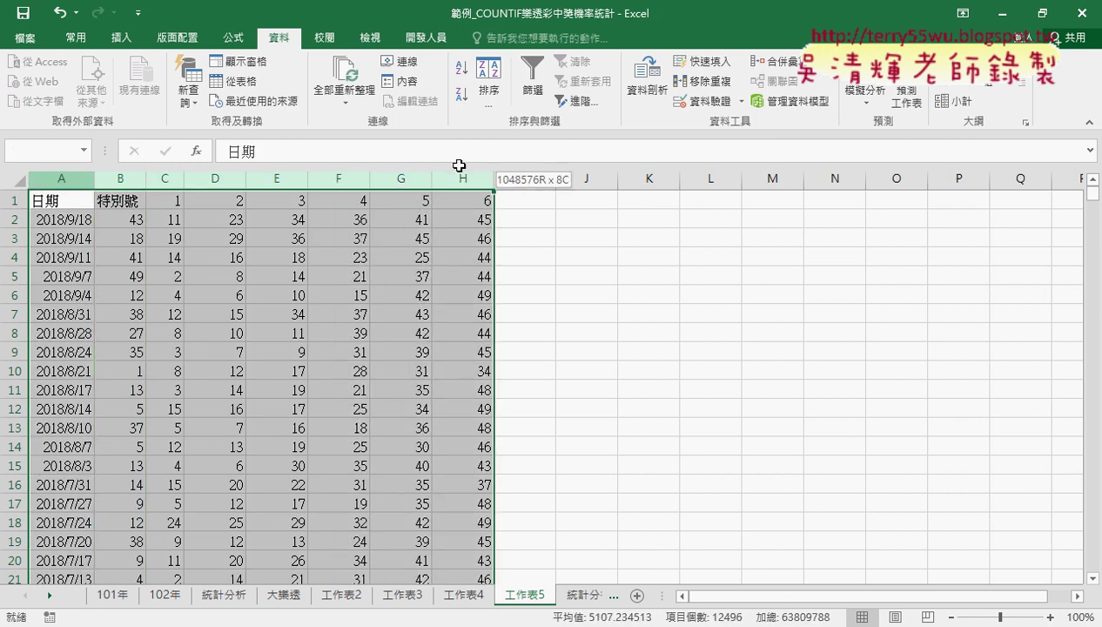
double_click(434, 177)
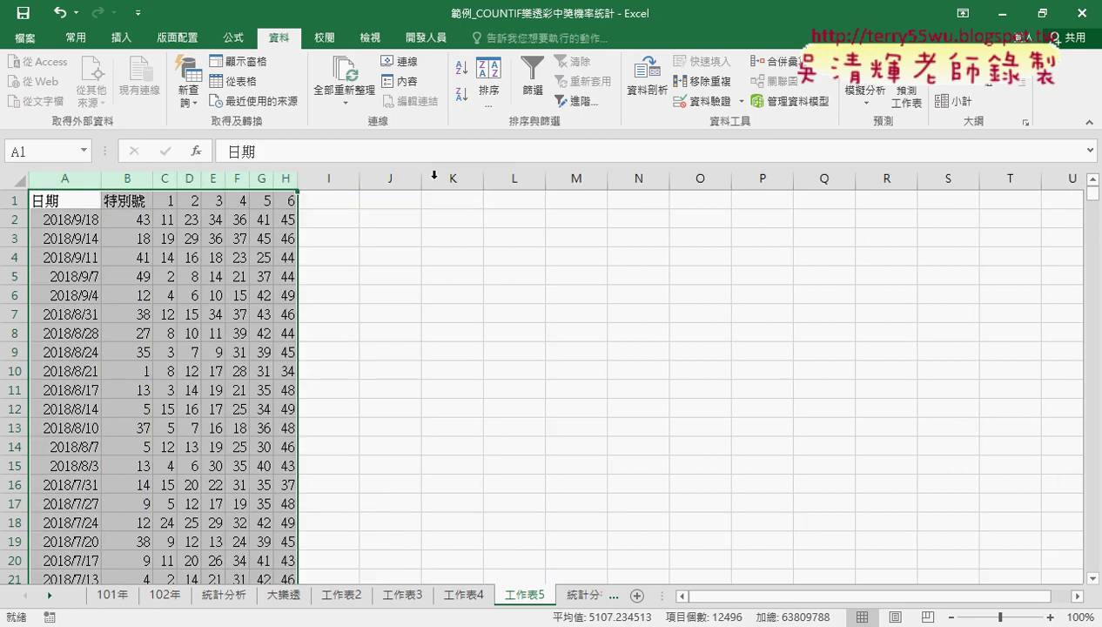
click(377, 392)
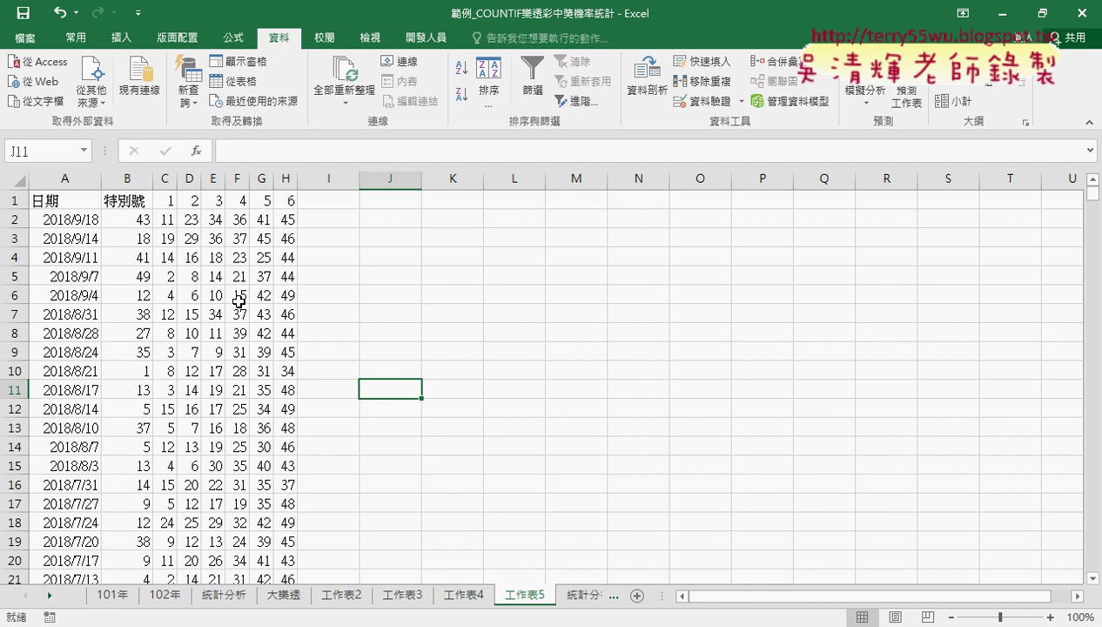
click(135, 219)
drag(135, 220, 281, 222)
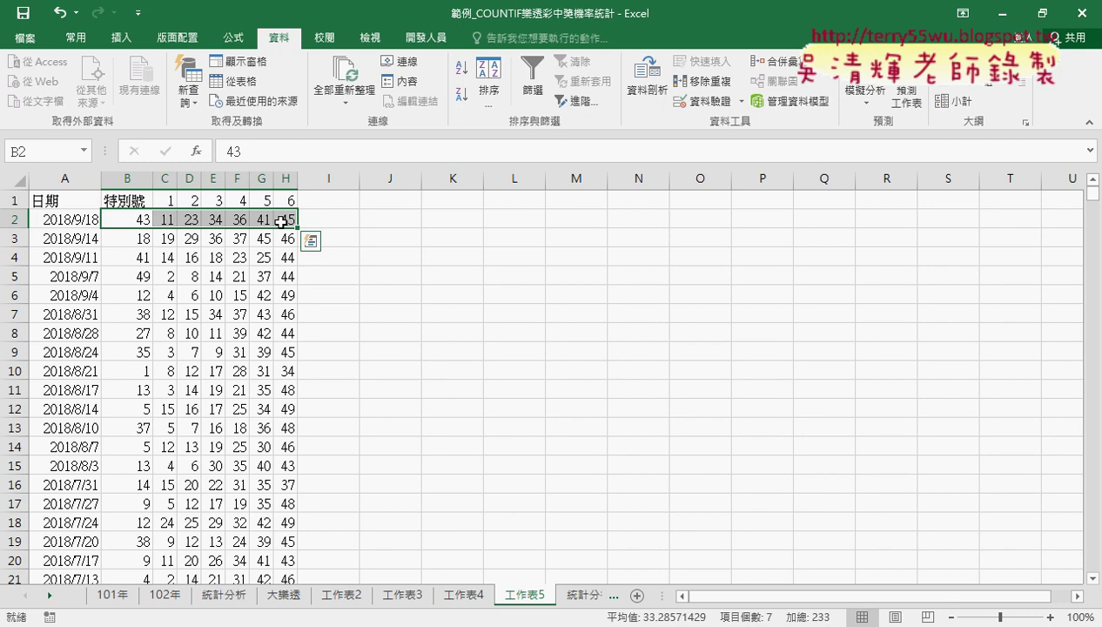
click(237, 602)
click(149, 224)
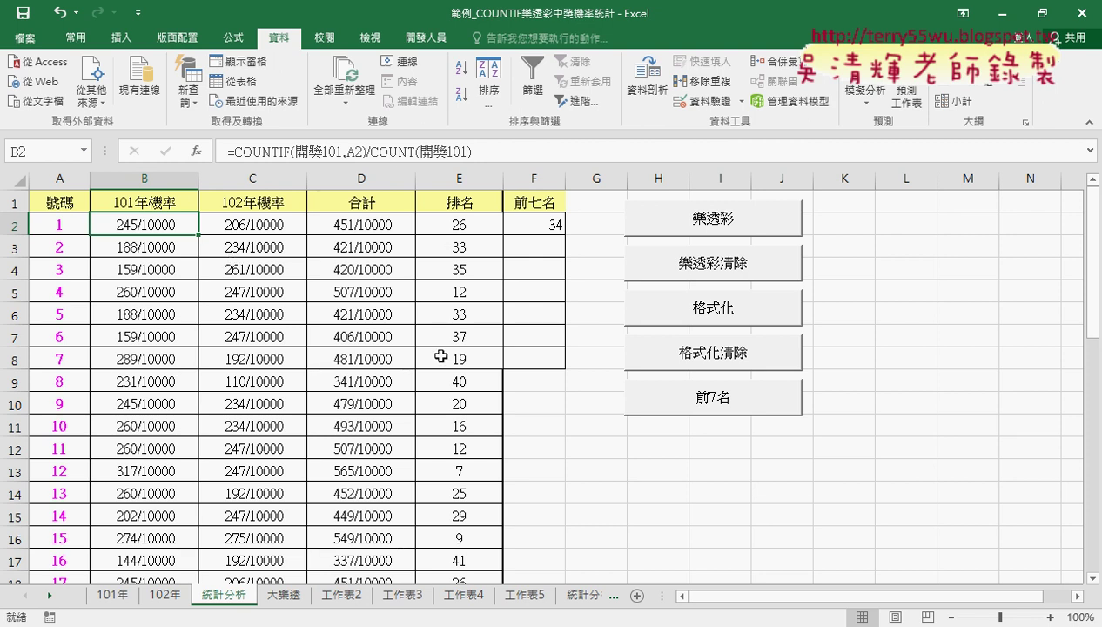
drag(557, 231, 551, 359)
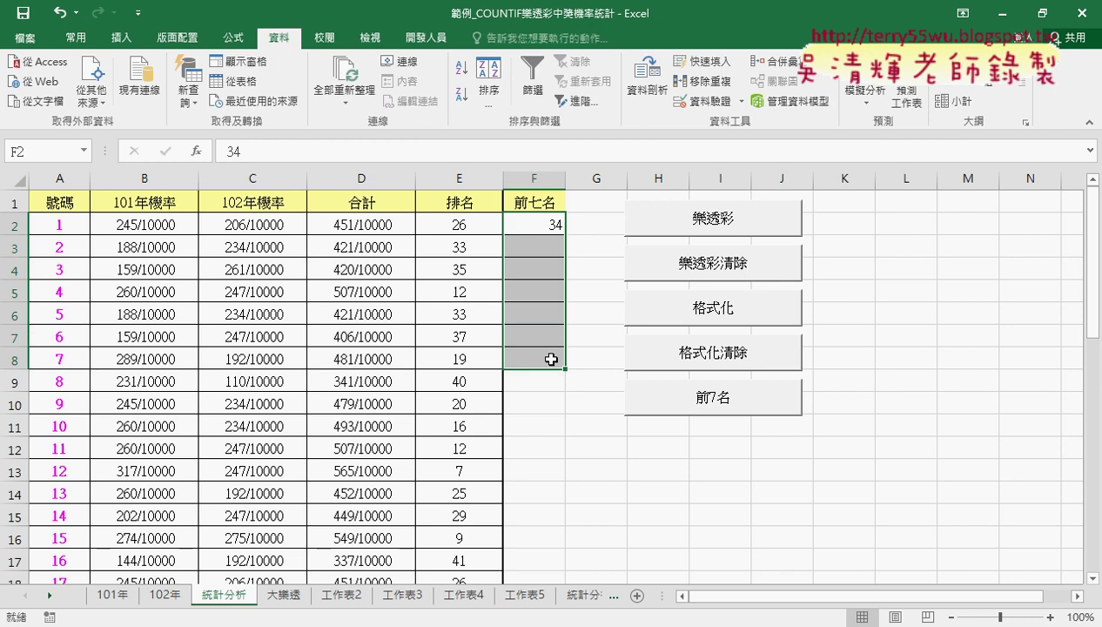
click(525, 595)
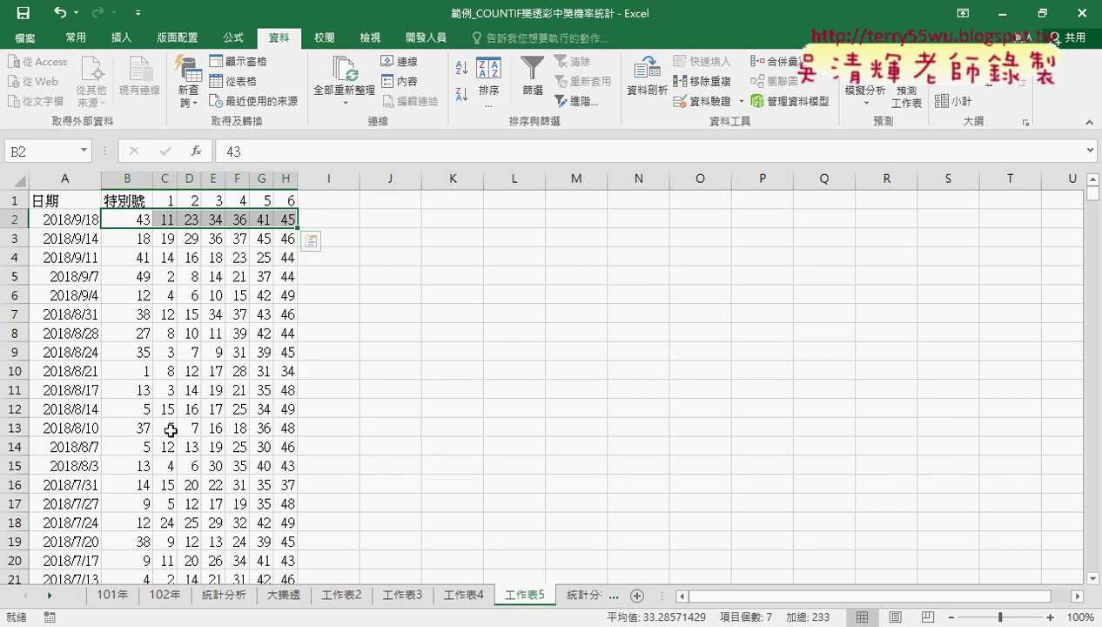
Open the Visual Basic editor and highlight Module3's 1 To 16 loop range and the URL page-number join.
click(422, 37)
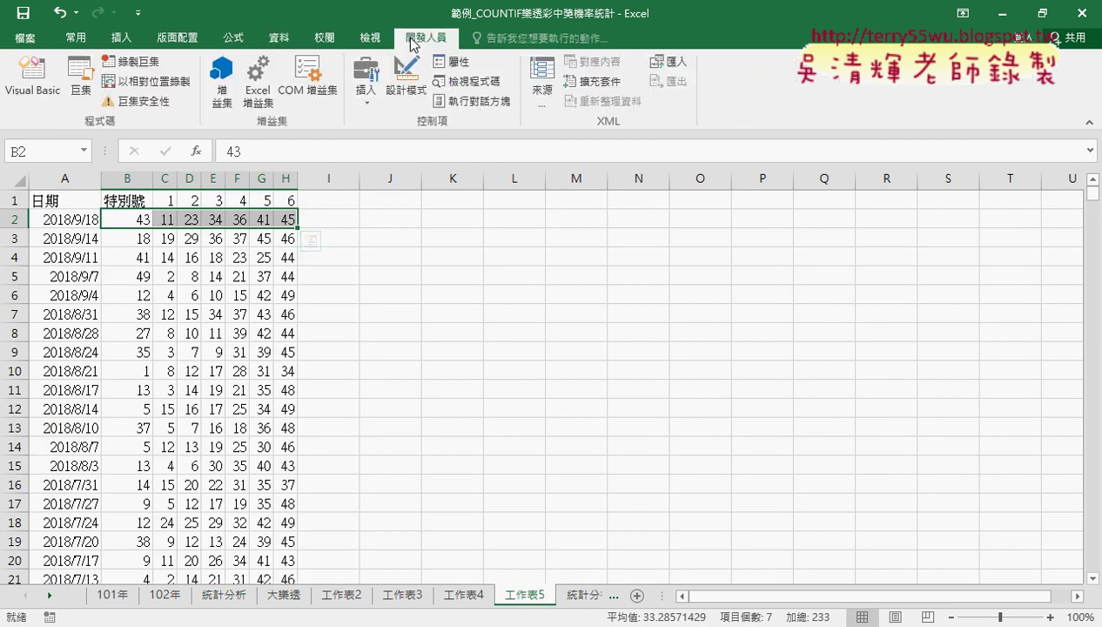
click(21, 102)
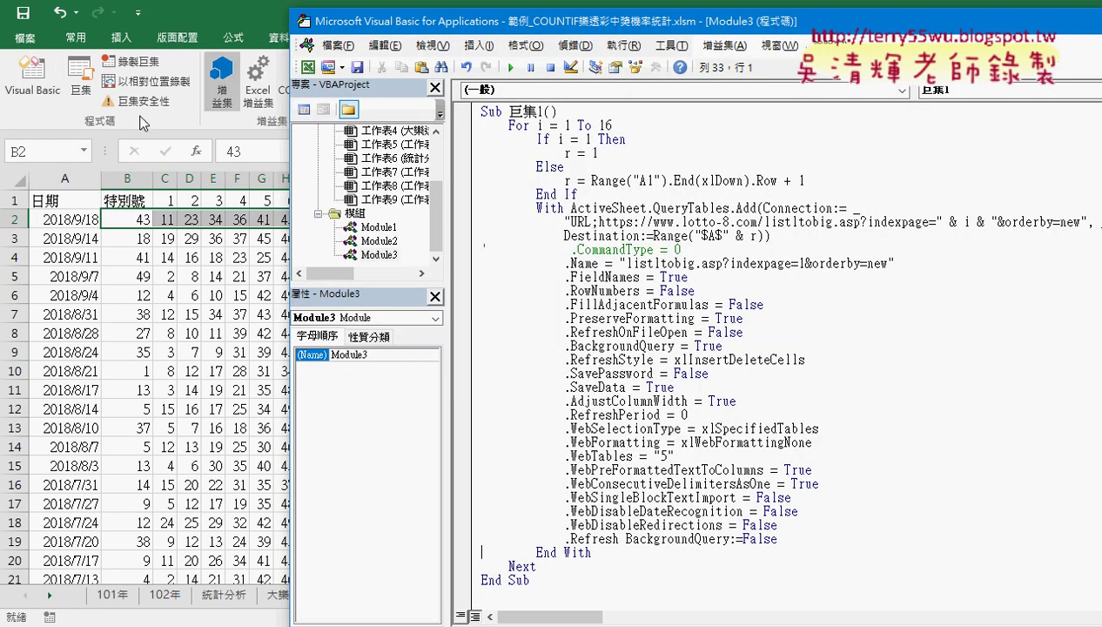
drag(613, 127, 511, 132)
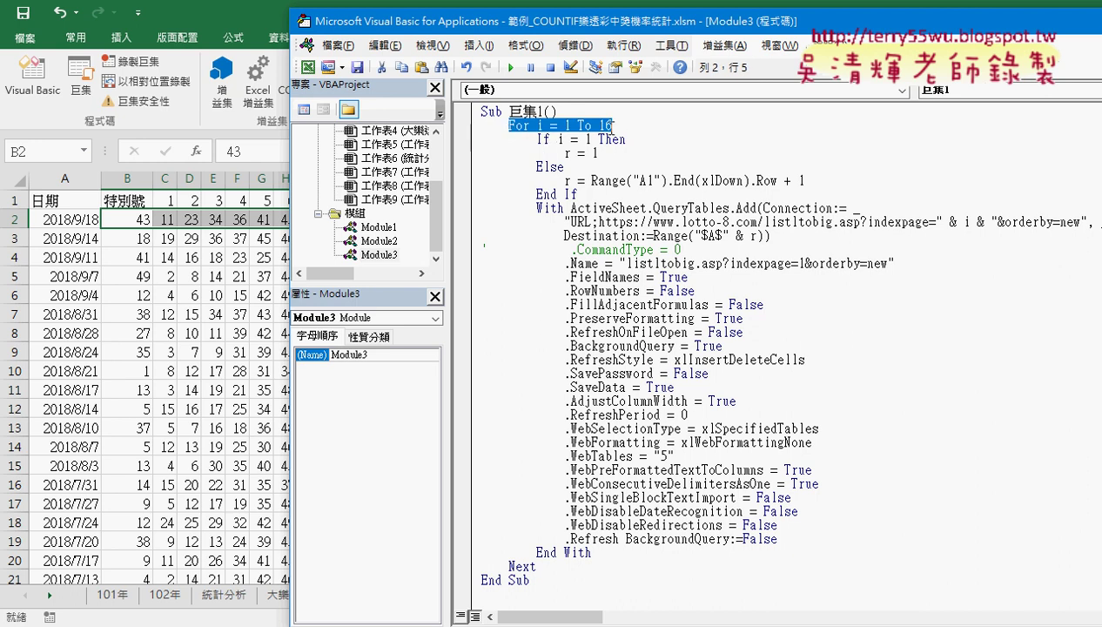
drag(995, 222, 933, 222)
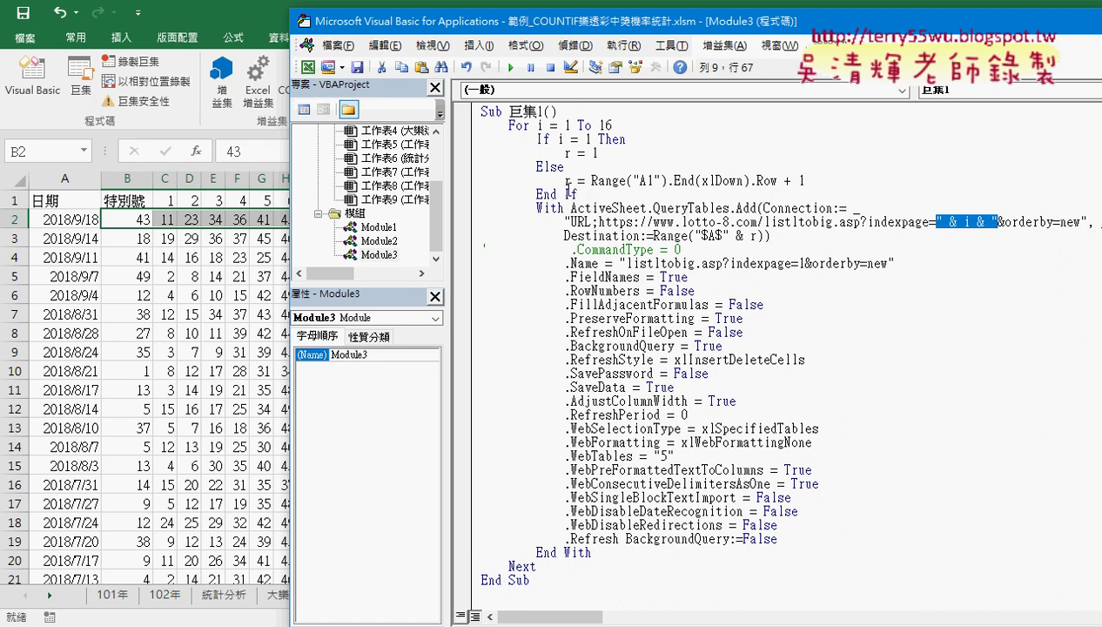
Highlight the row variable r, the If…End If start-row block and the For i = 1 To 16 line.
click(590, 194)
double_click(754, 235)
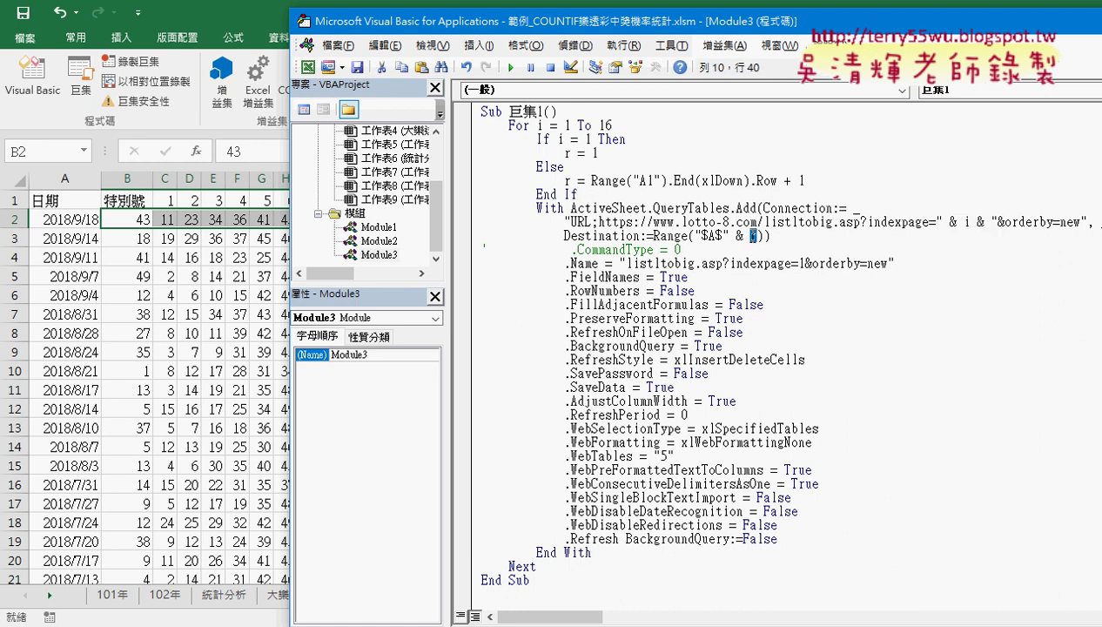
drag(614, 202, 457, 153)
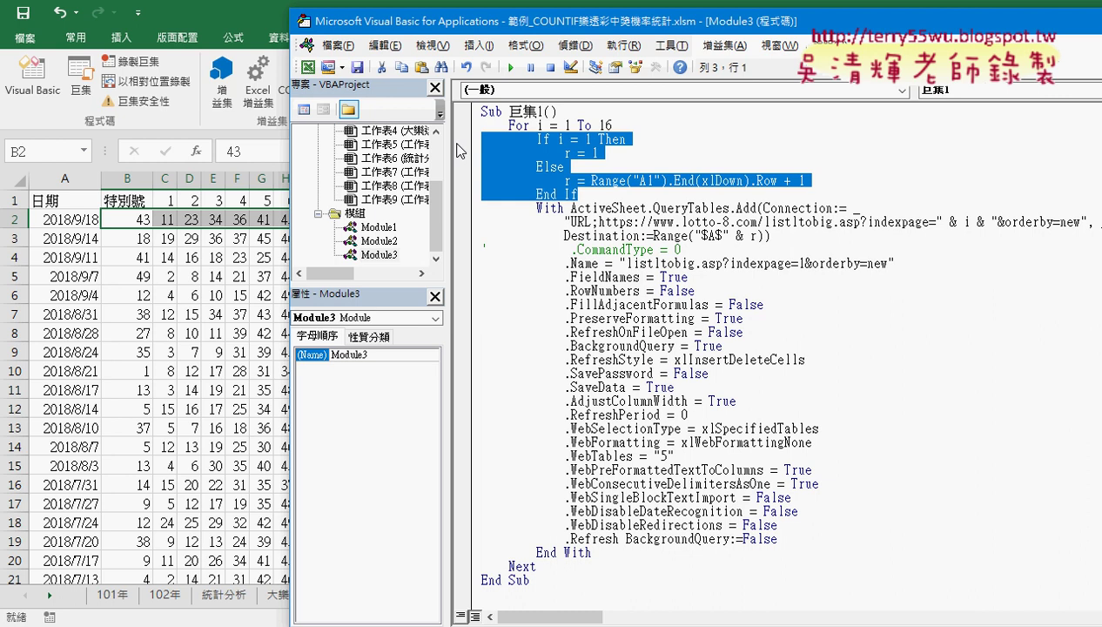
drag(612, 125, 501, 126)
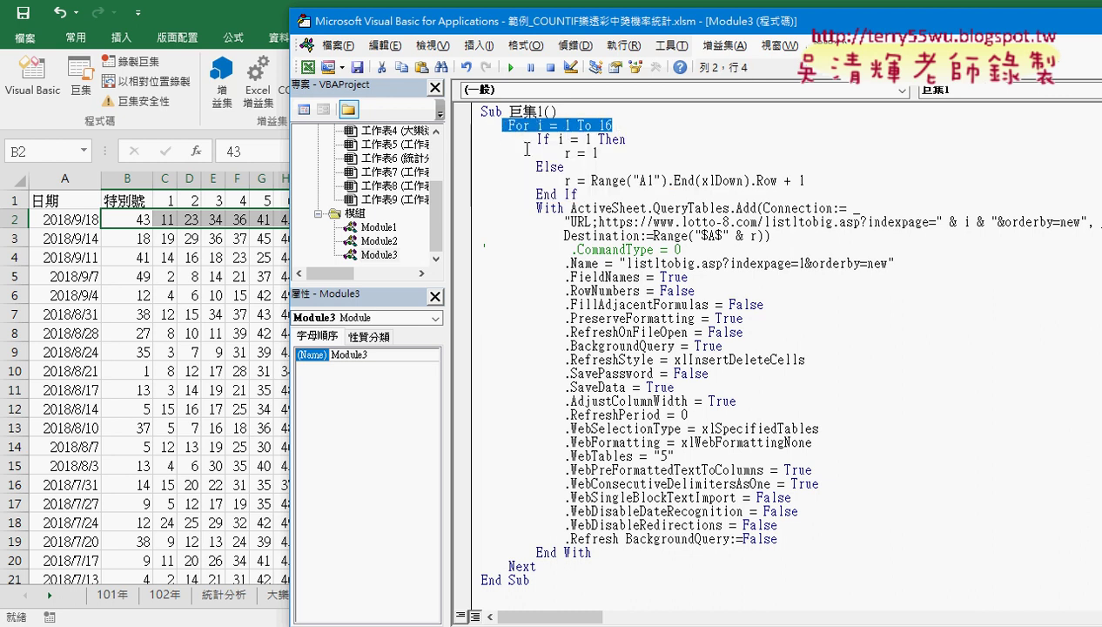
drag(590, 196, 475, 141)
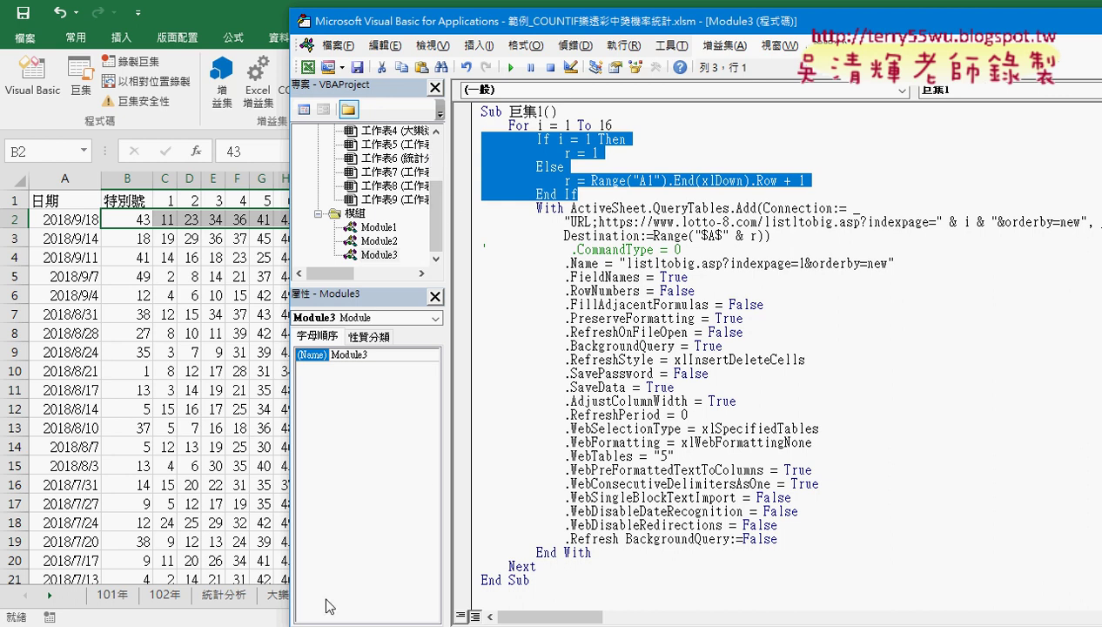
In Google Drive, go up from _雲端白板畫面 into 04_數學函數 and open 大樂特歷史資料下載.docx.
click(279, 575)
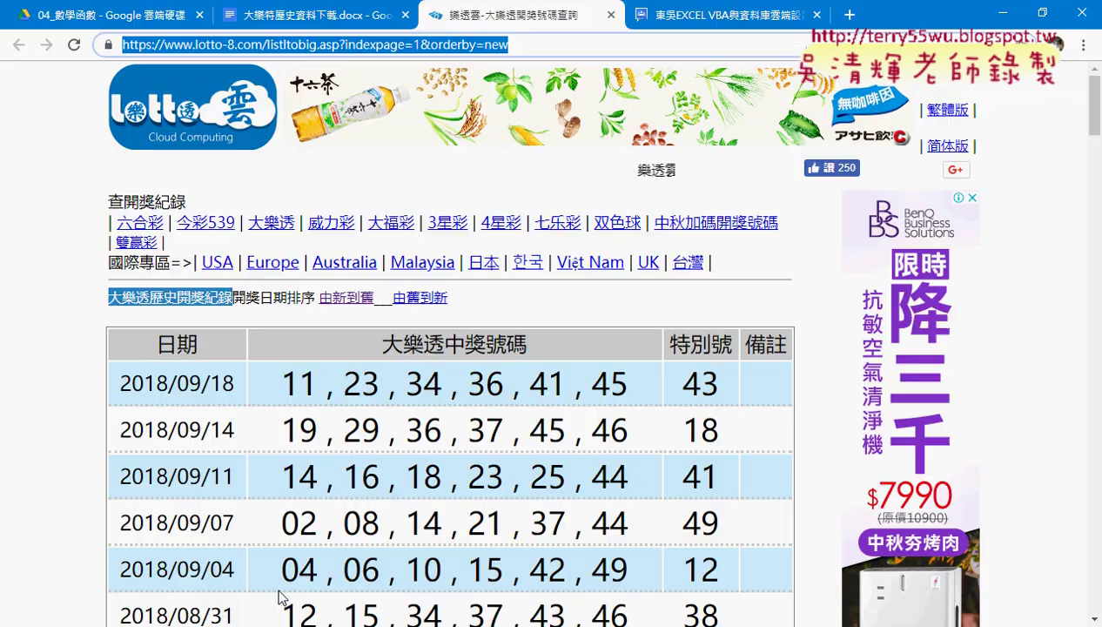
click(98, 17)
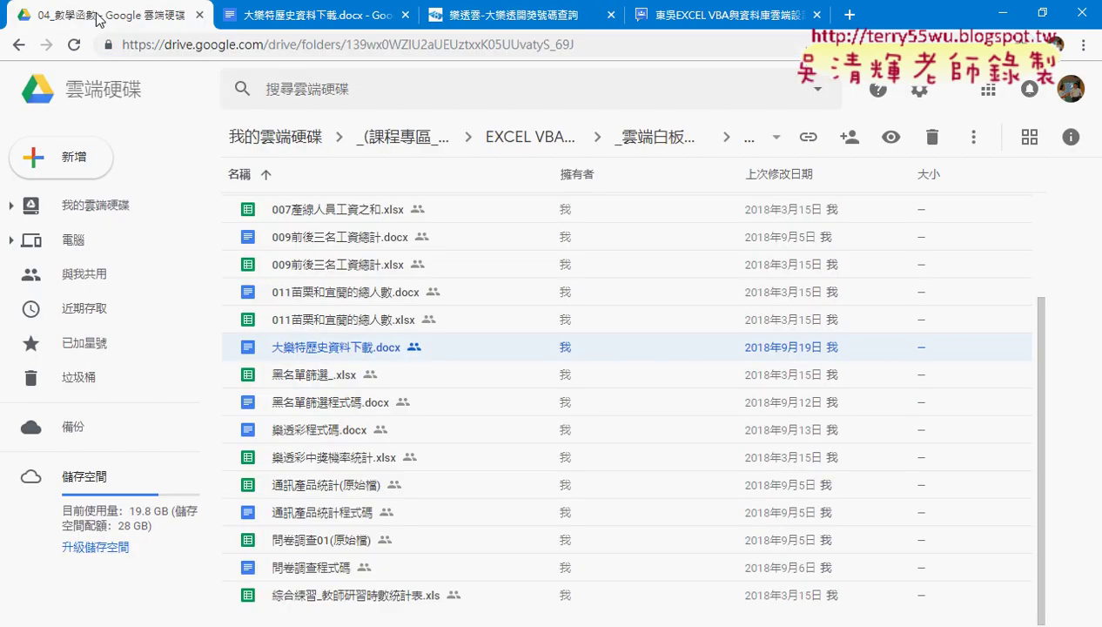
click(658, 137)
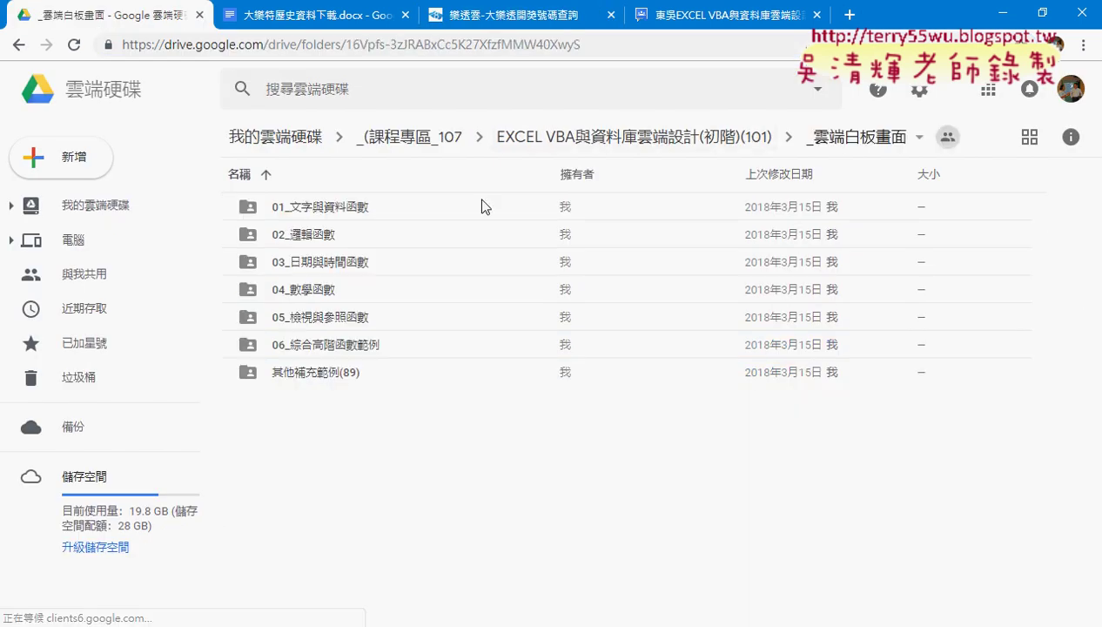
double_click(329, 289)
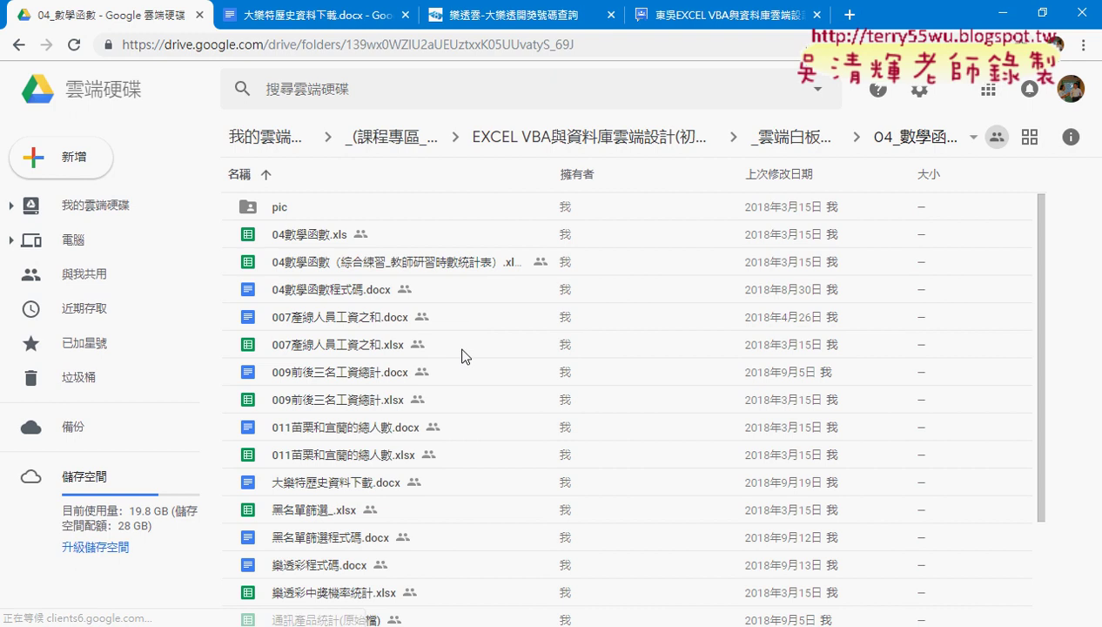
double_click(326, 479)
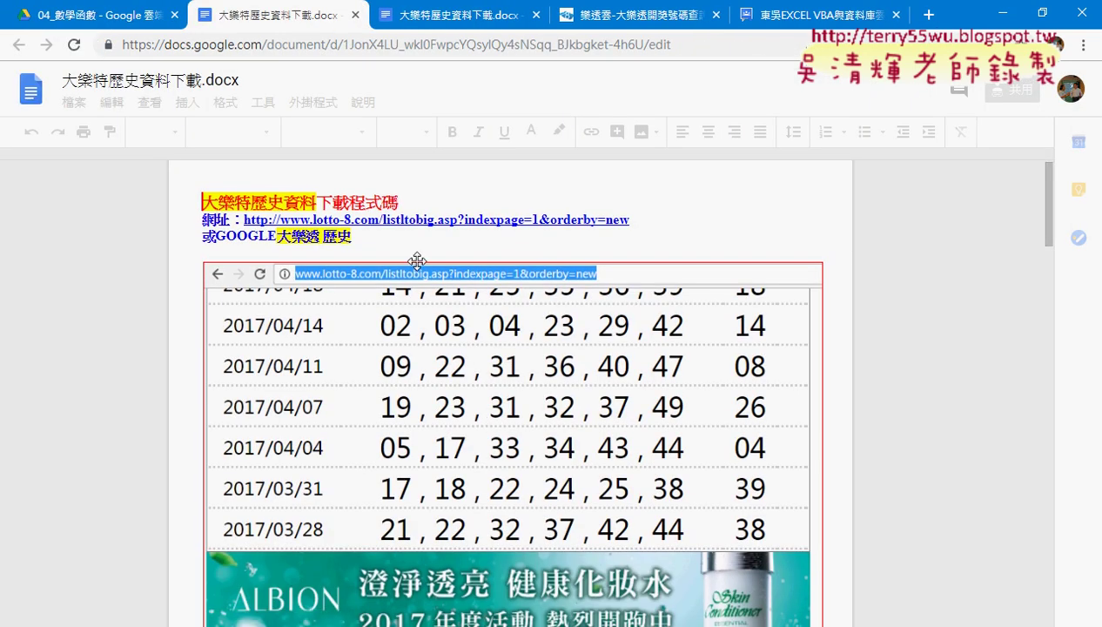
Scroll down the document to the 批次大樂透下載 macro code.
scroll(417, 262, down, 3)
scroll(422, 304, down, 1)
scroll(427, 348, down, 6)
scroll(430, 372, down, 3)
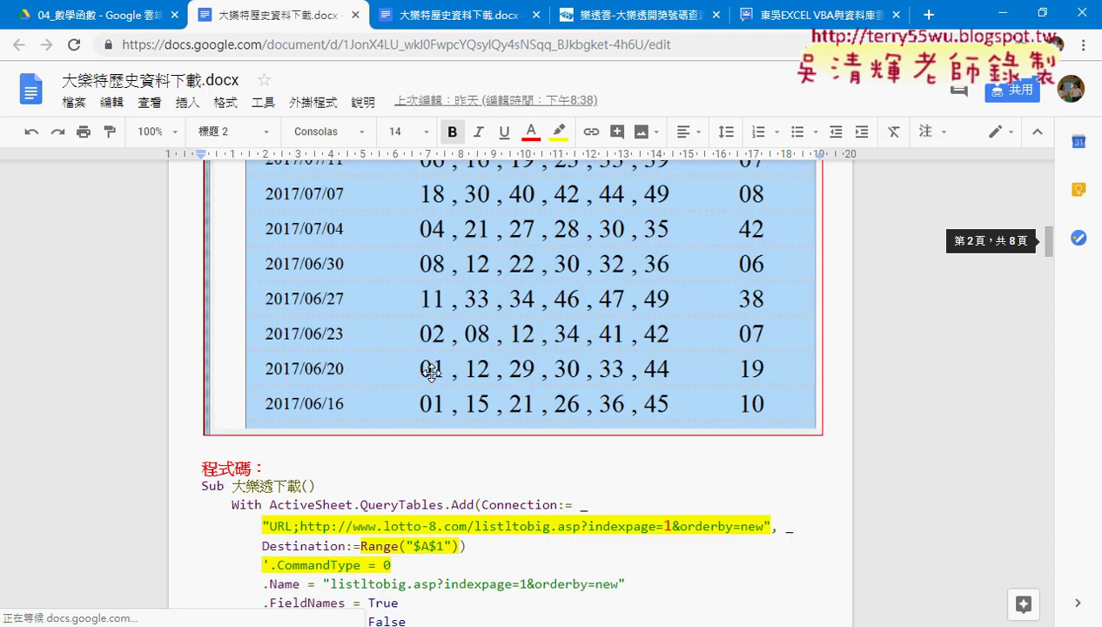
scroll(431, 372, down, 2)
scroll(458, 387, down, 1)
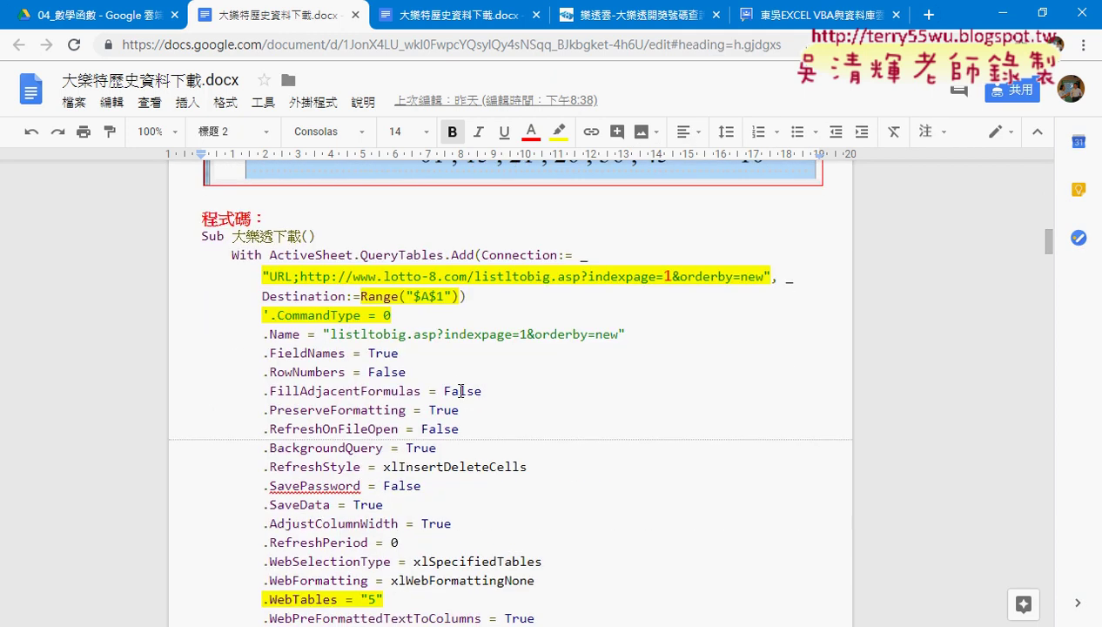
scroll(453, 383, down, 2)
scroll(383, 357, down, 4)
scroll(305, 331, up, 1)
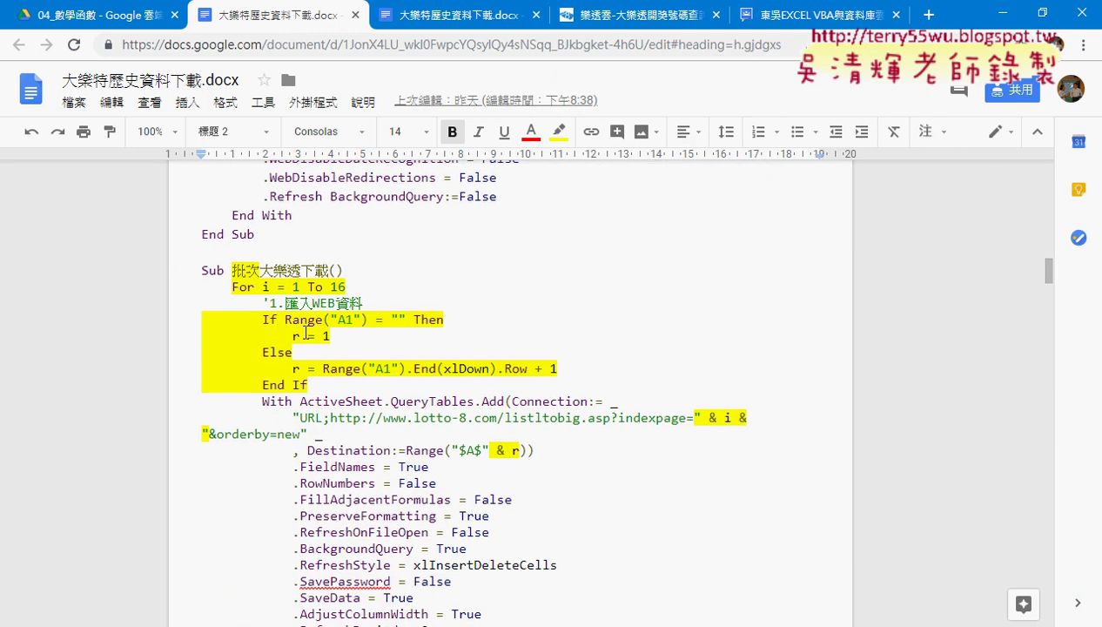
Highlight the If Range("A1") through End If lines and the macro name 批次大樂透下載.
click(236, 285)
click(339, 352)
click(307, 385)
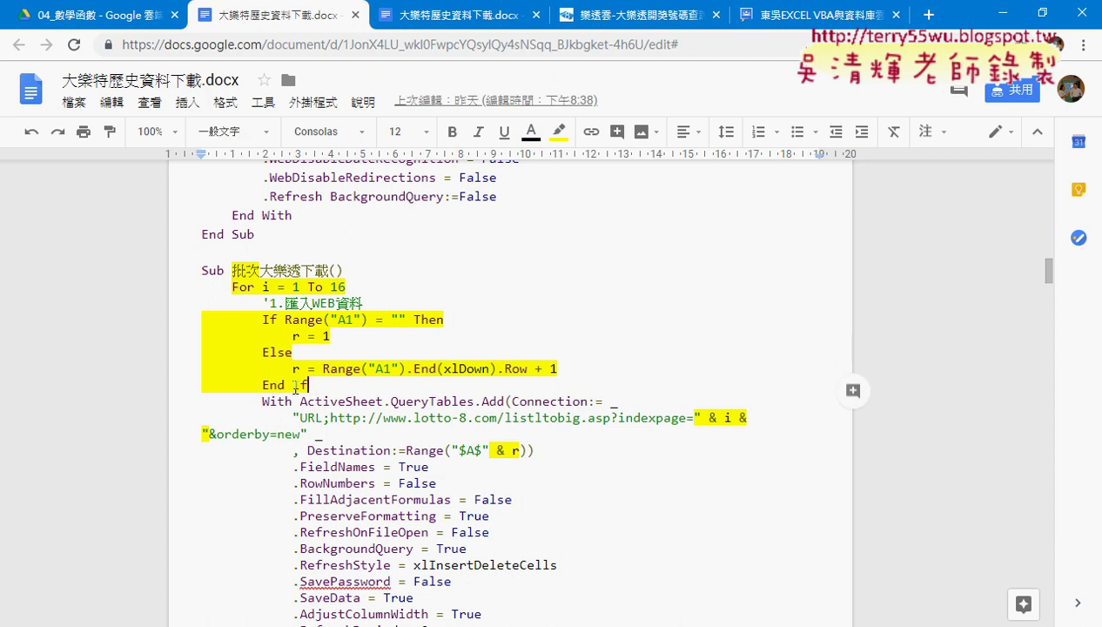
drag(295, 389, 183, 311)
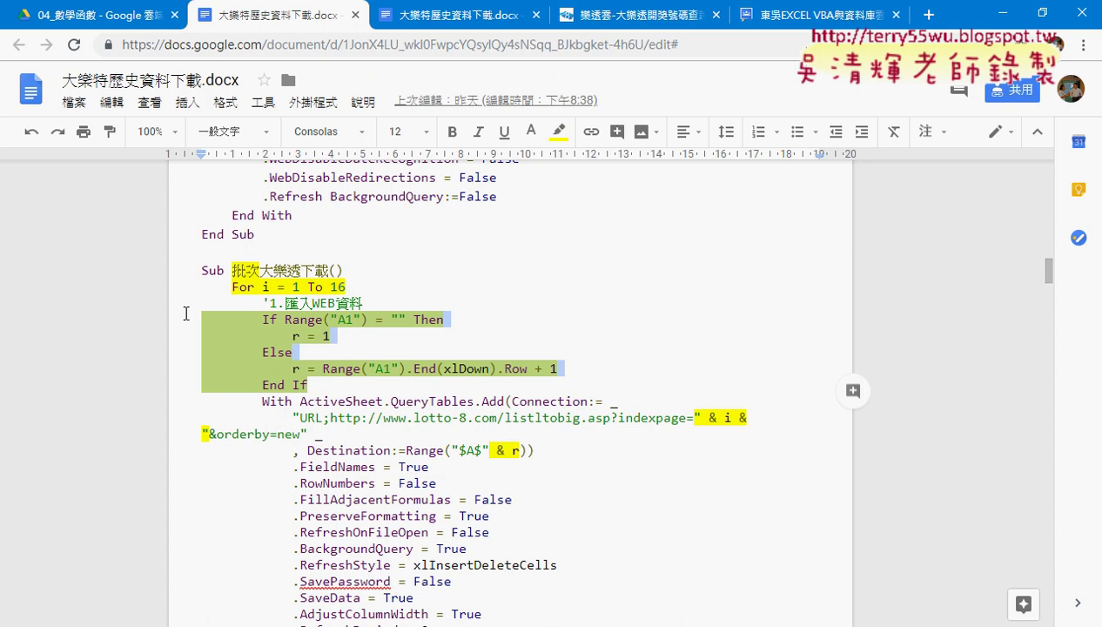
drag(232, 271, 331, 271)
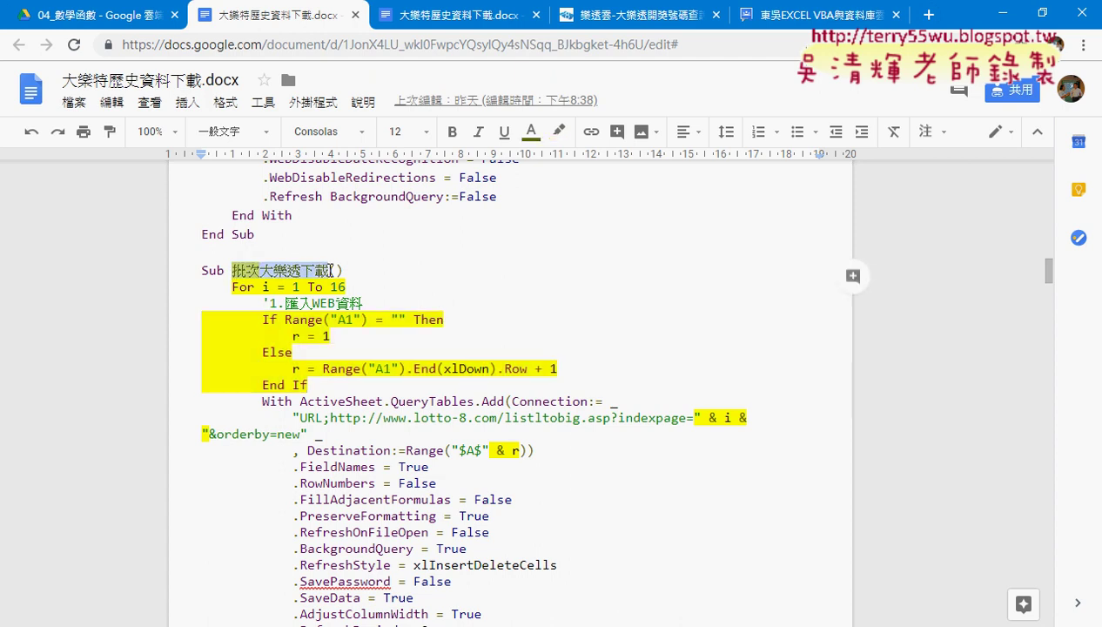